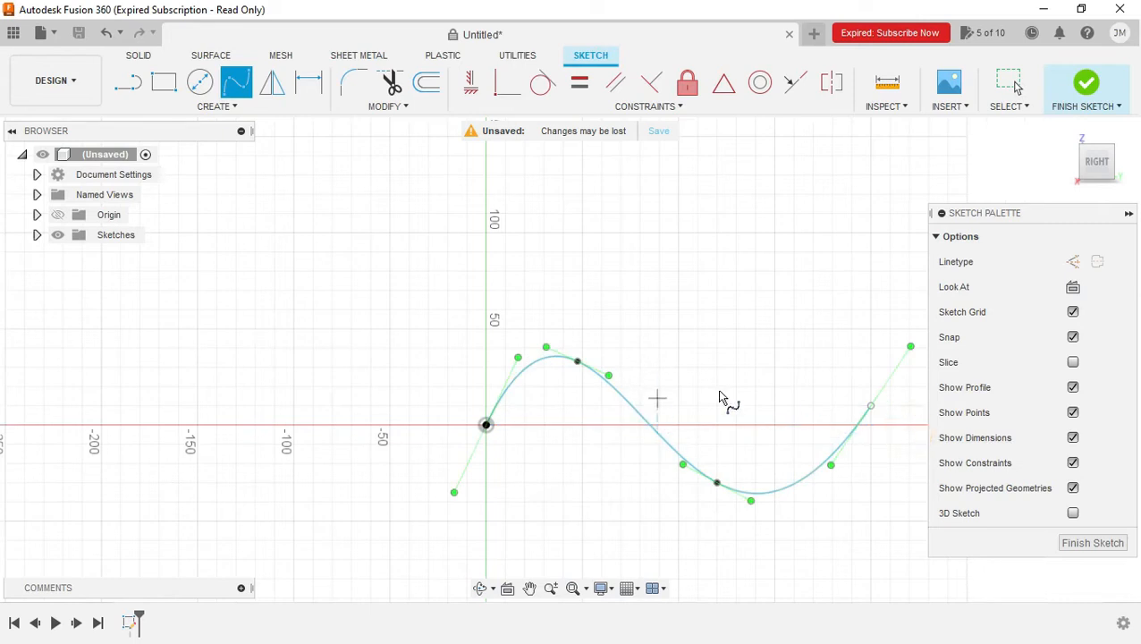
Finish the sketch containing the wavy four-point spline that starts at the origin.
drag(1097, 163, 1100, 170)
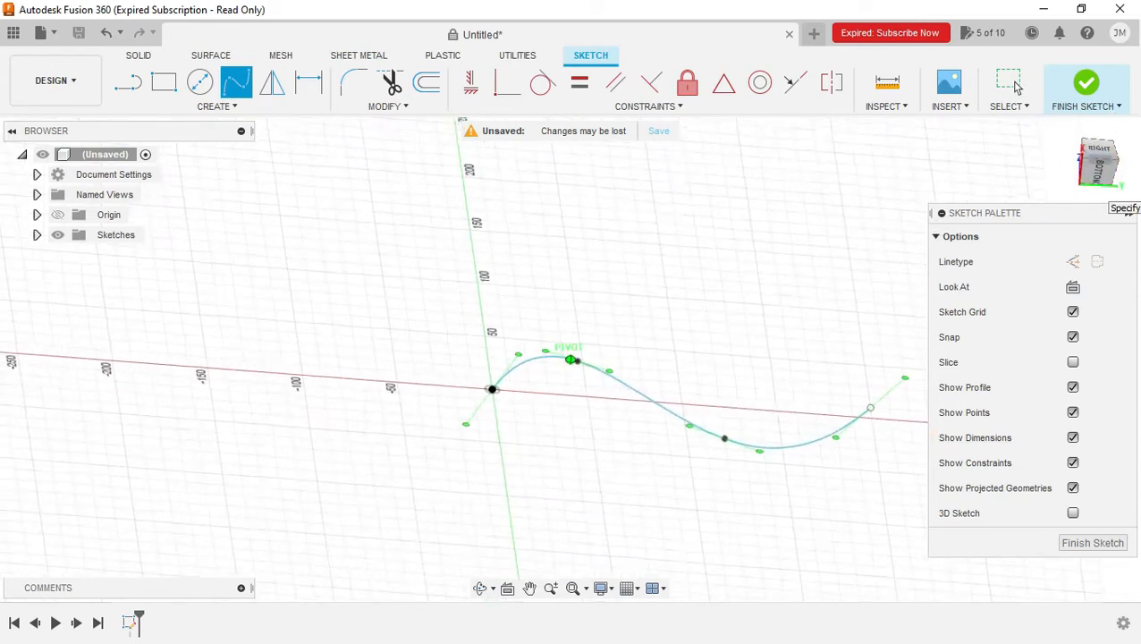
click(1095, 543)
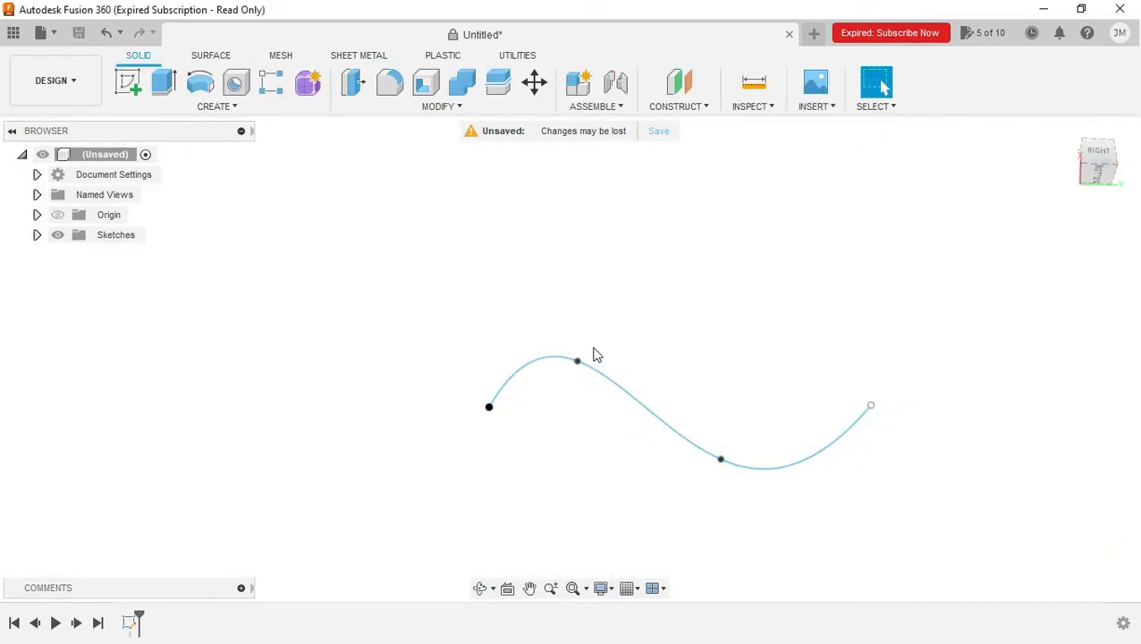
click(843, 477)
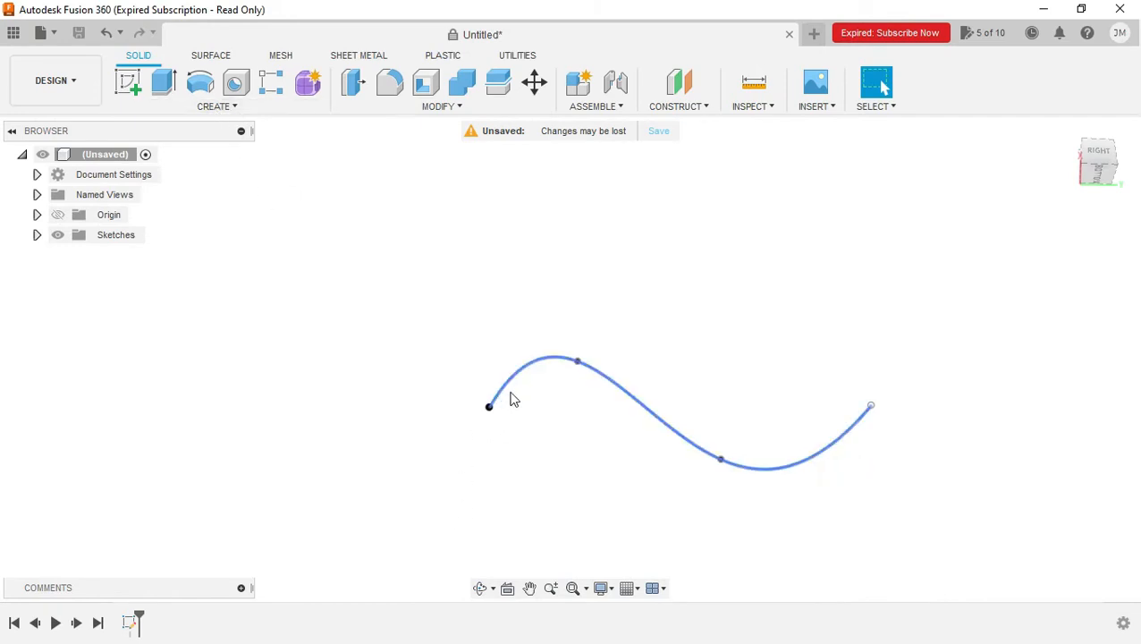
scroll(514, 418, up, 3)
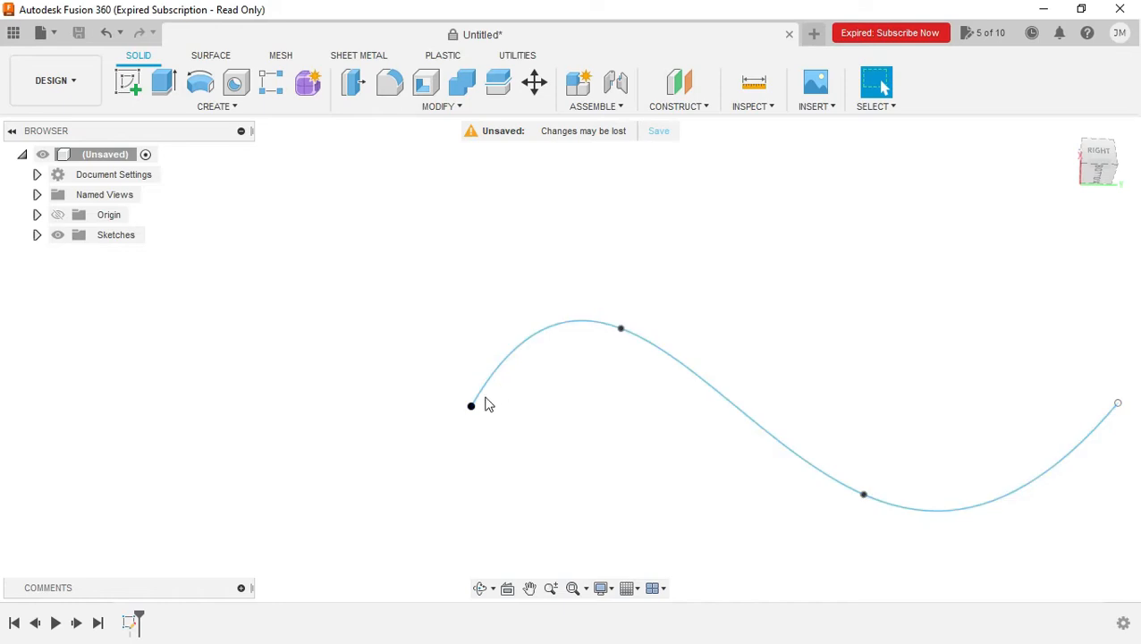
Create a sketch on the XY plane and draw a circle of about 393 mm² centred on the spline's start at the origin.
click(130, 85)
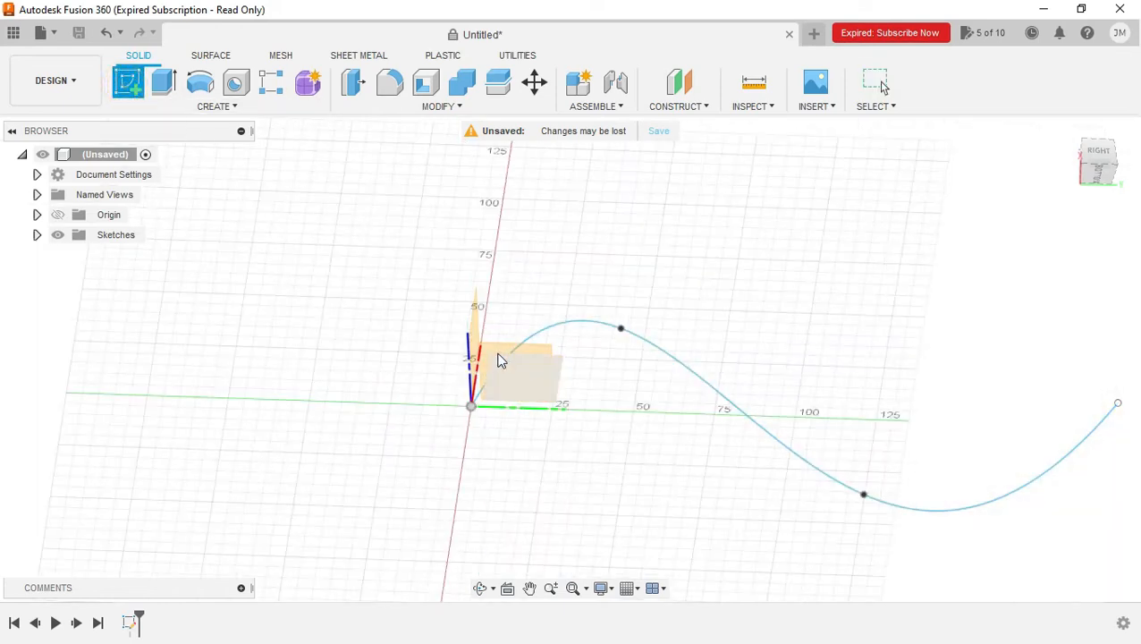
drag(1099, 165, 1070, 196)
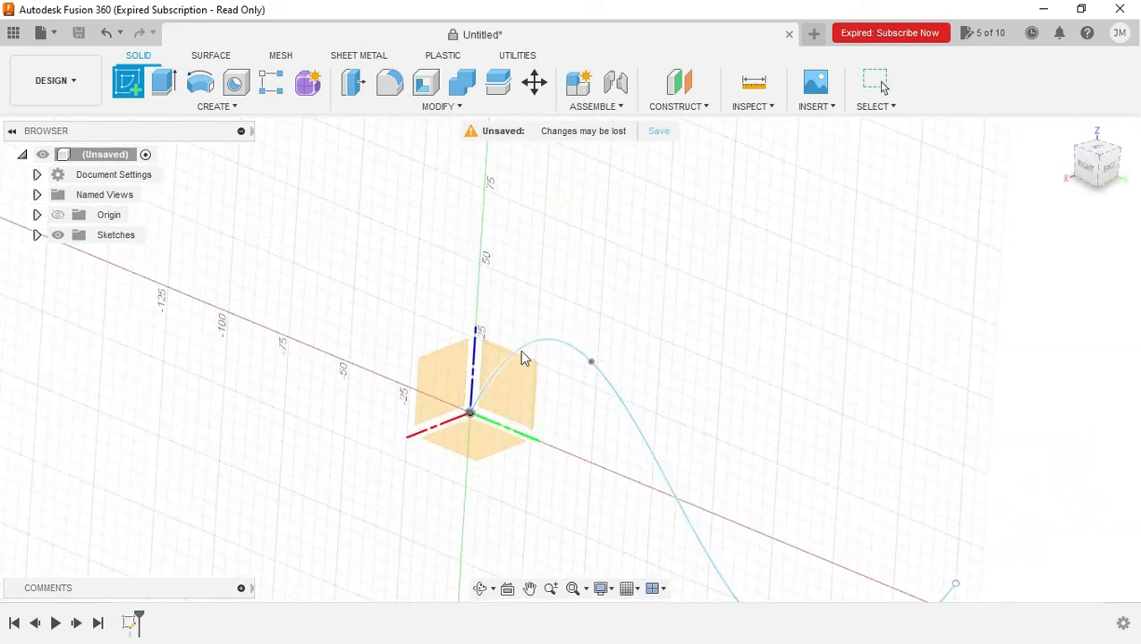
click(484, 445)
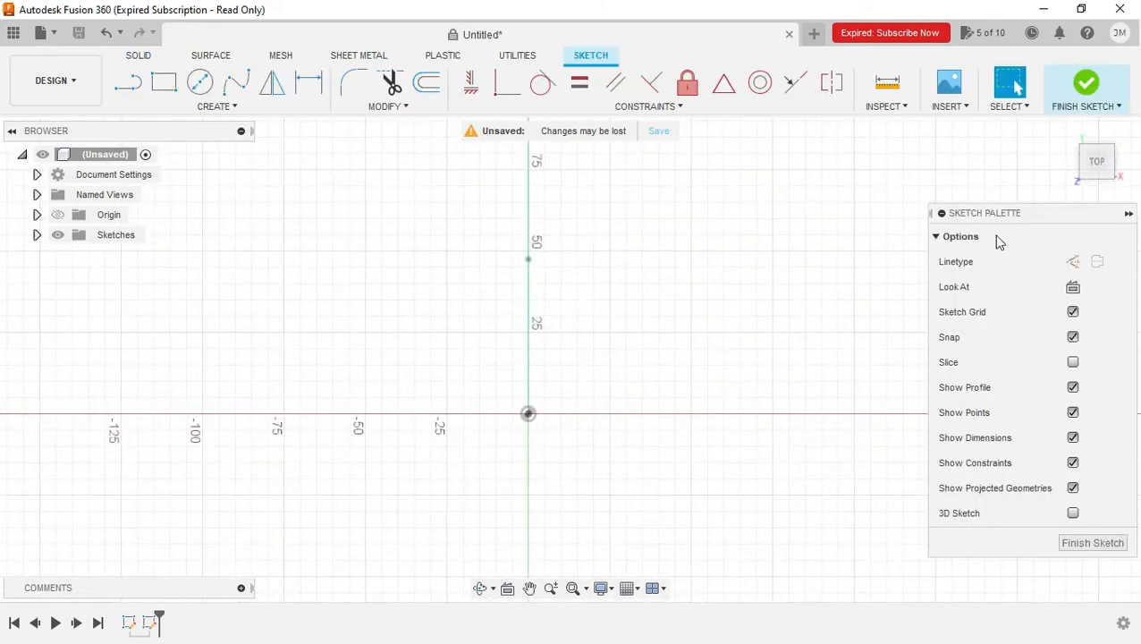
drag(1095, 158, 1092, 181)
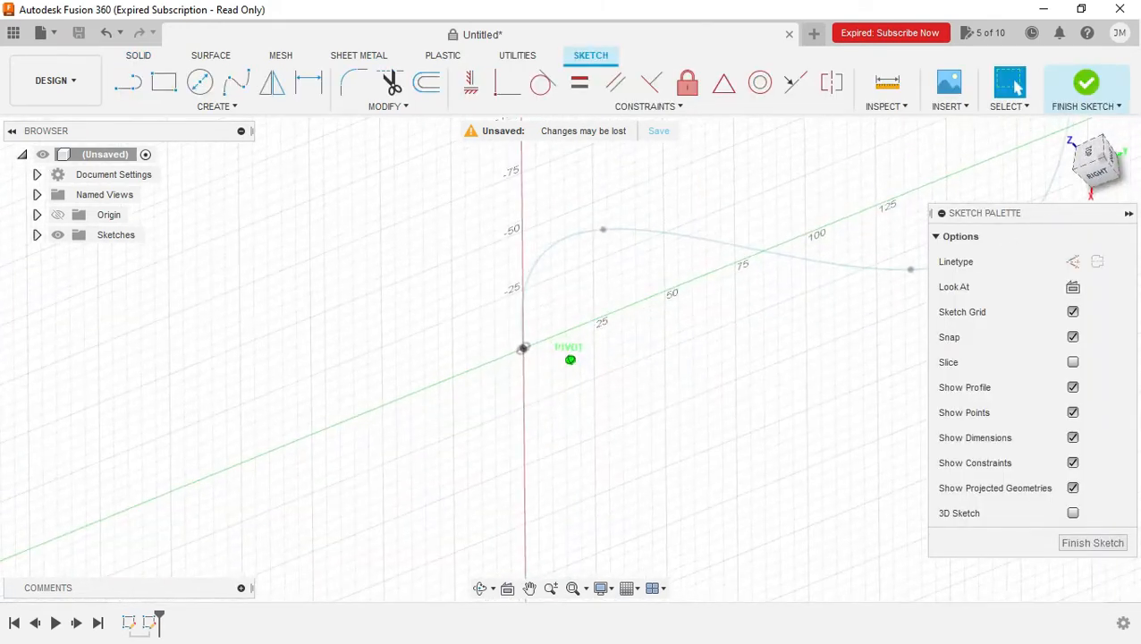
click(198, 82)
click(524, 349)
click(553, 357)
key(Escape)
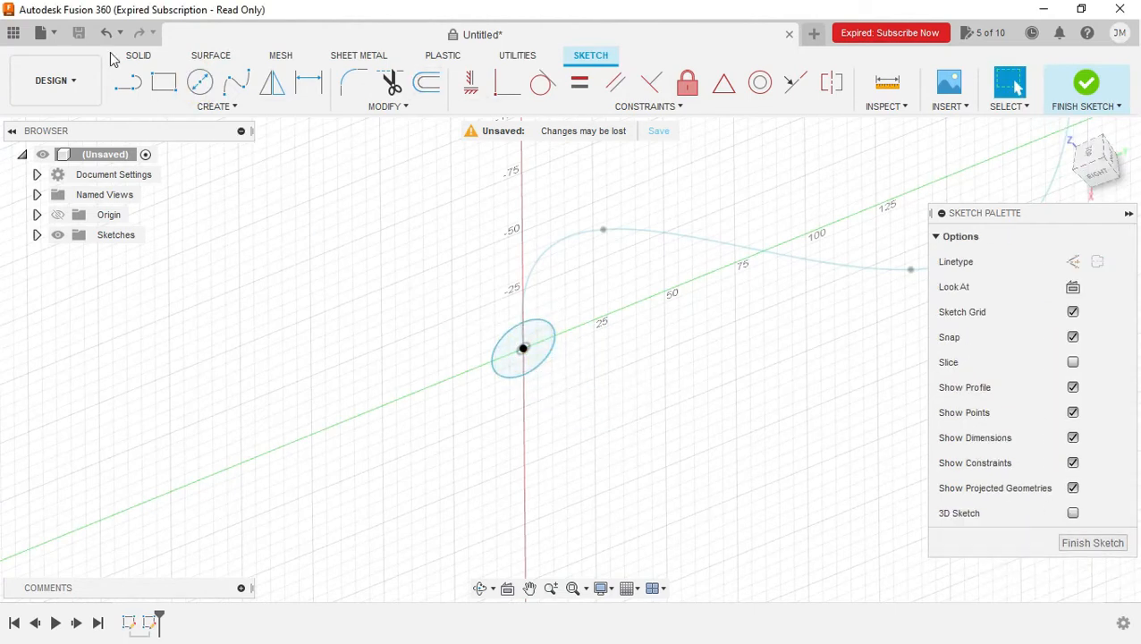
Set up a Single Path sweep with the circle as profile and the spline as path.
click(139, 56)
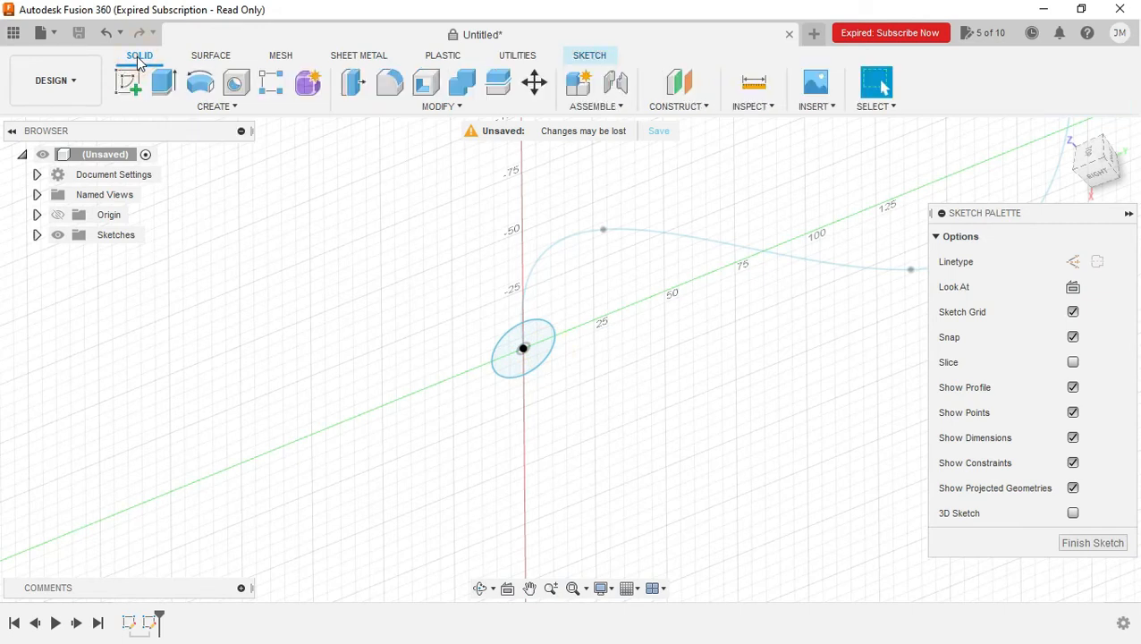
click(217, 106)
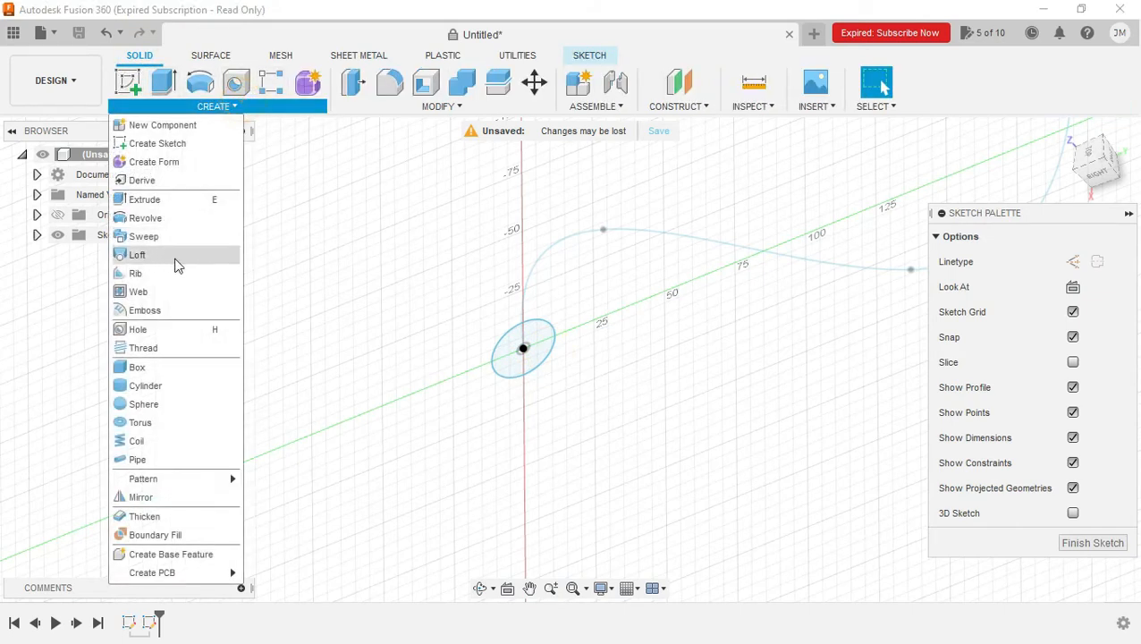
click(174, 237)
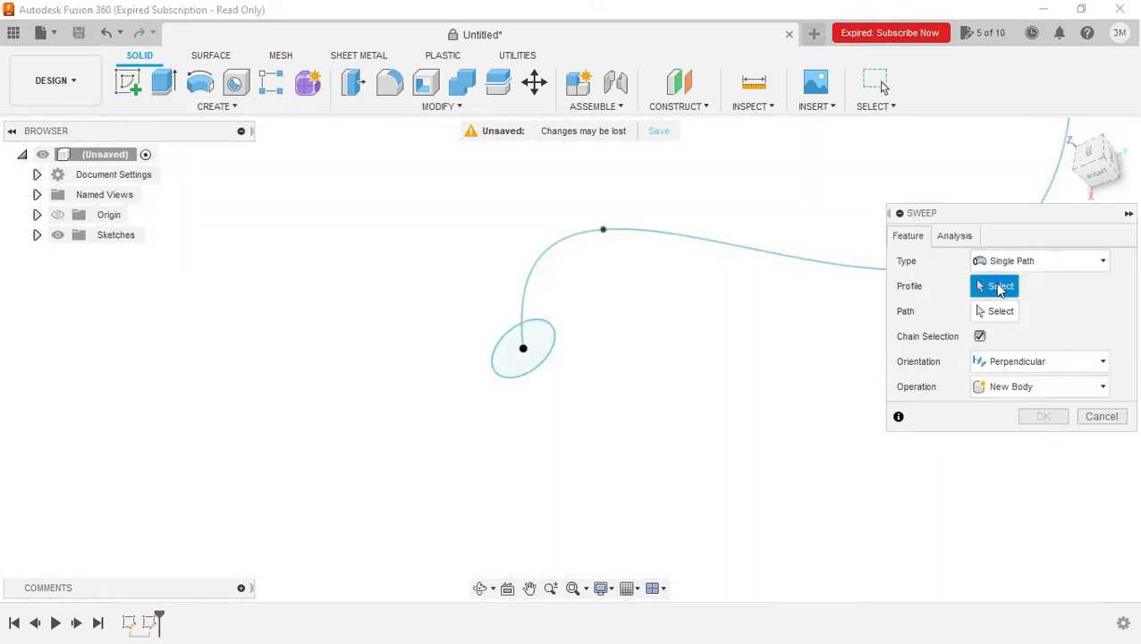
click(1013, 261)
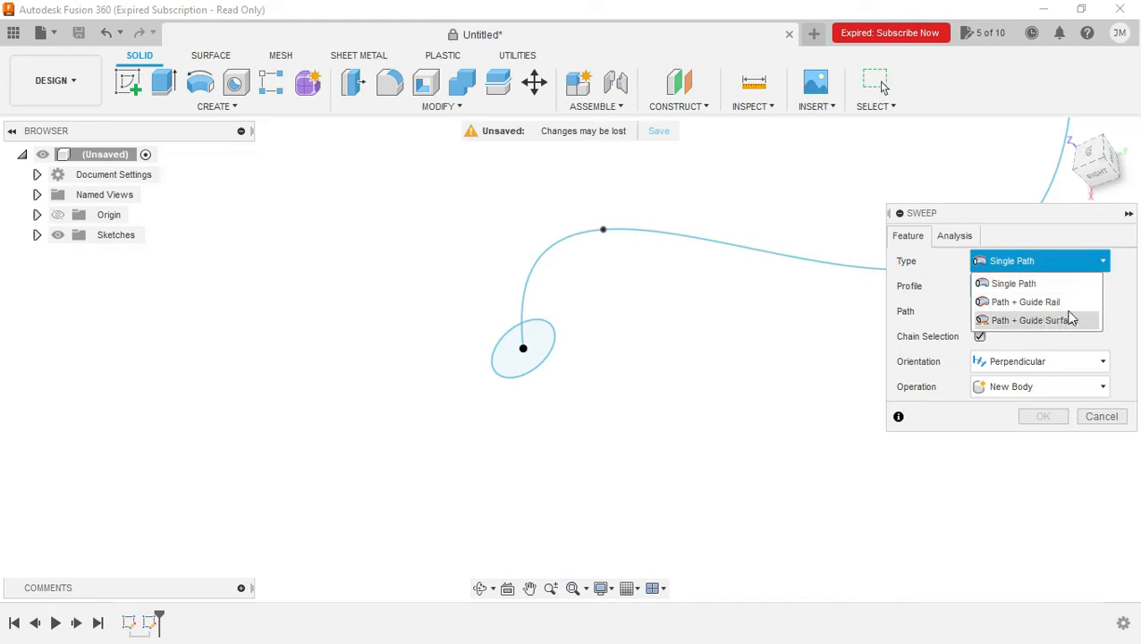
click(1115, 315)
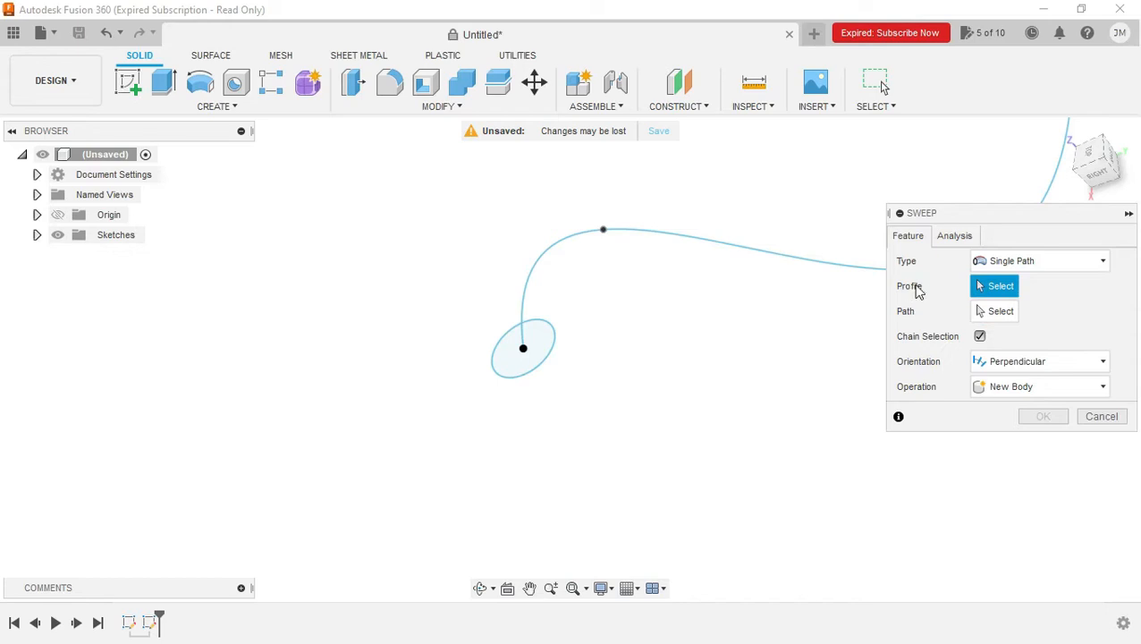
click(537, 332)
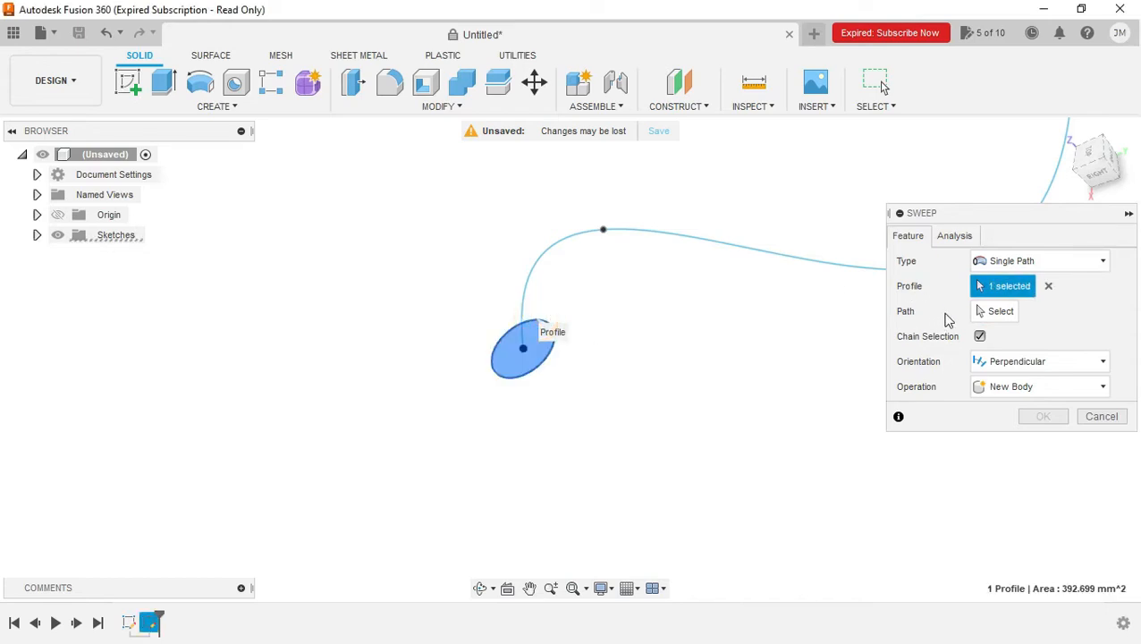
click(995, 310)
click(526, 300)
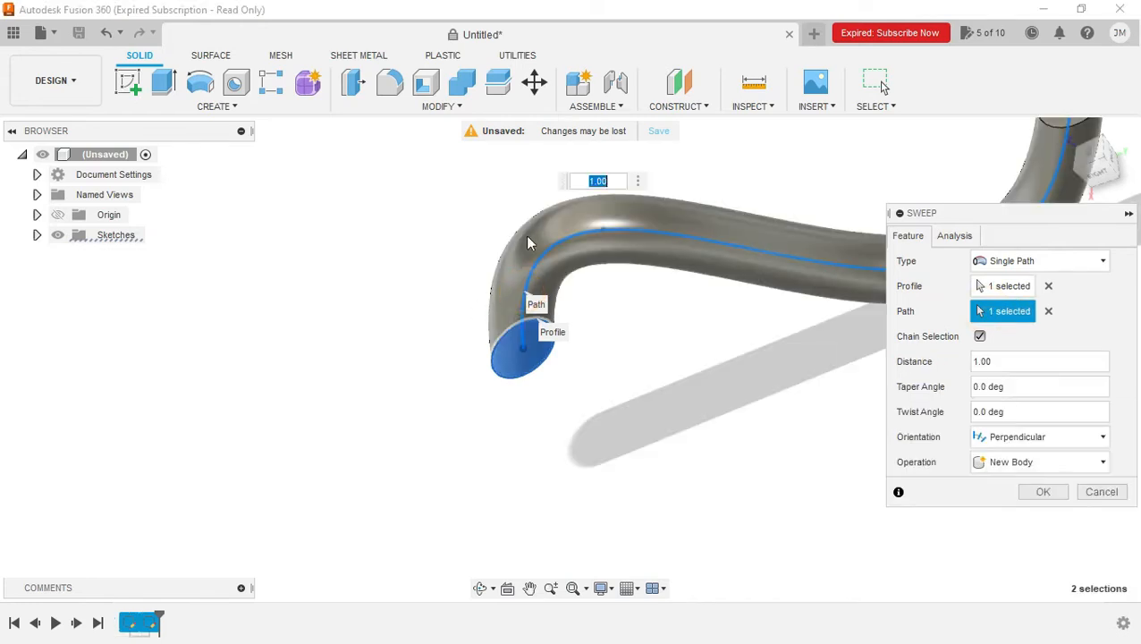
Examine the swept pipe preview from several angles, including both of its ends.
click(1118, 164)
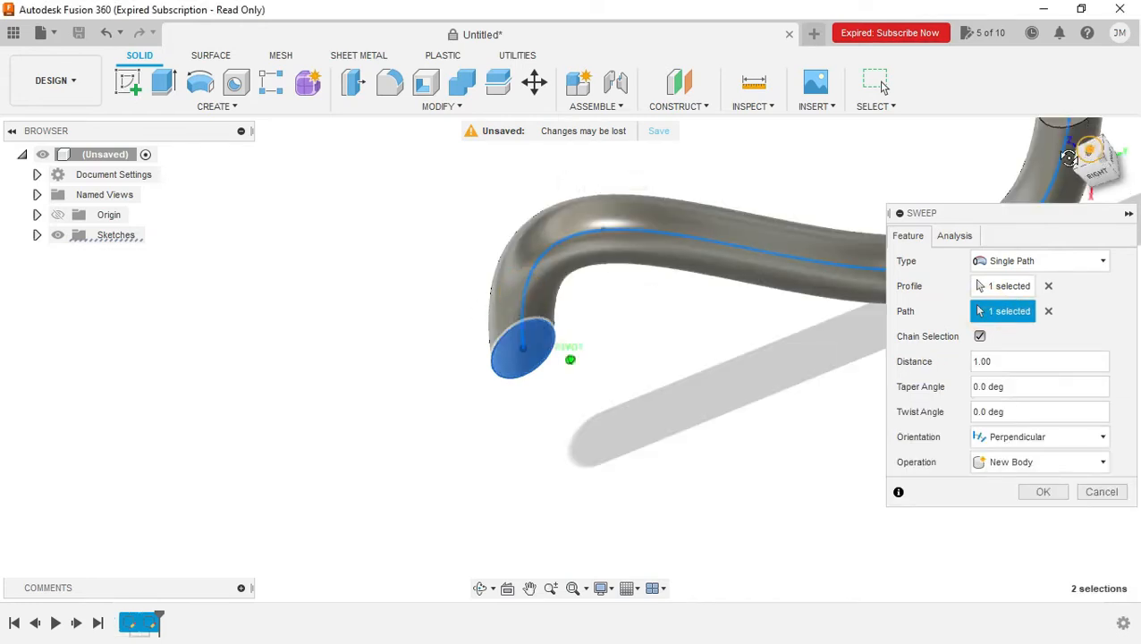
mouse_move(1096, 165)
mouse_down()
mouse_move(1102, 147)
mouse_move(1098, 172)
mouse_move(1077, 183)
mouse_up()
mouse_move(570, 360)
shift+middle_down()
mouse_move(505, 398)
mouse_move(554, 313)
mouse_move(572, 402)
mouse_move(537, 376)
mouse_move(637, 385)
shift+middle_up()
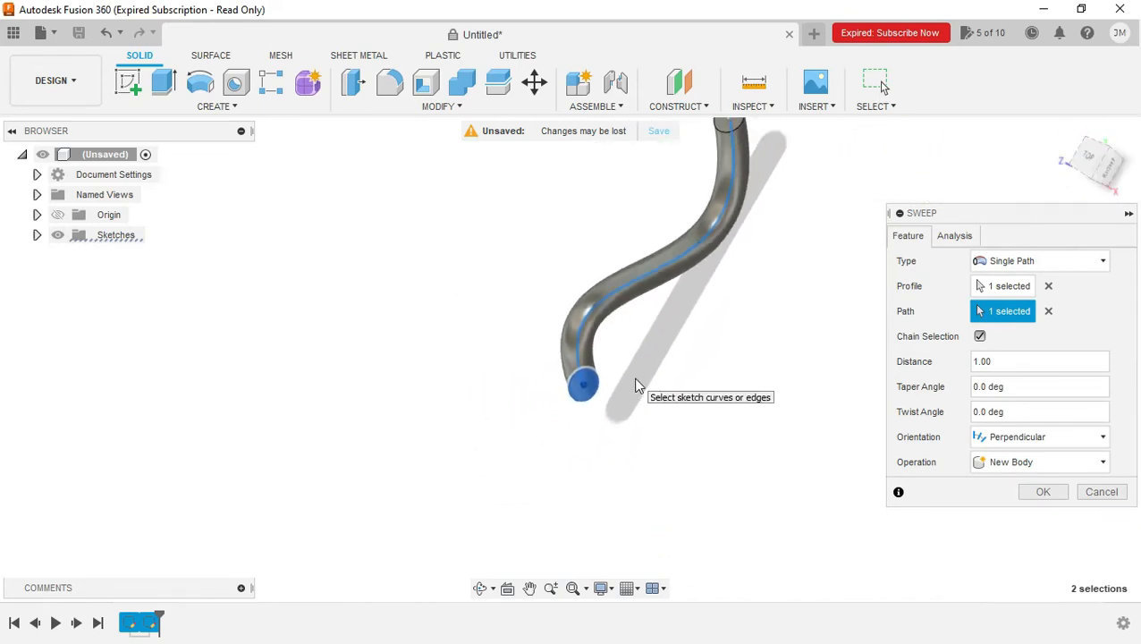
scroll(746, 245, up, 2)
scroll(694, 330, down, 2)
scroll(747, 254, up, 1)
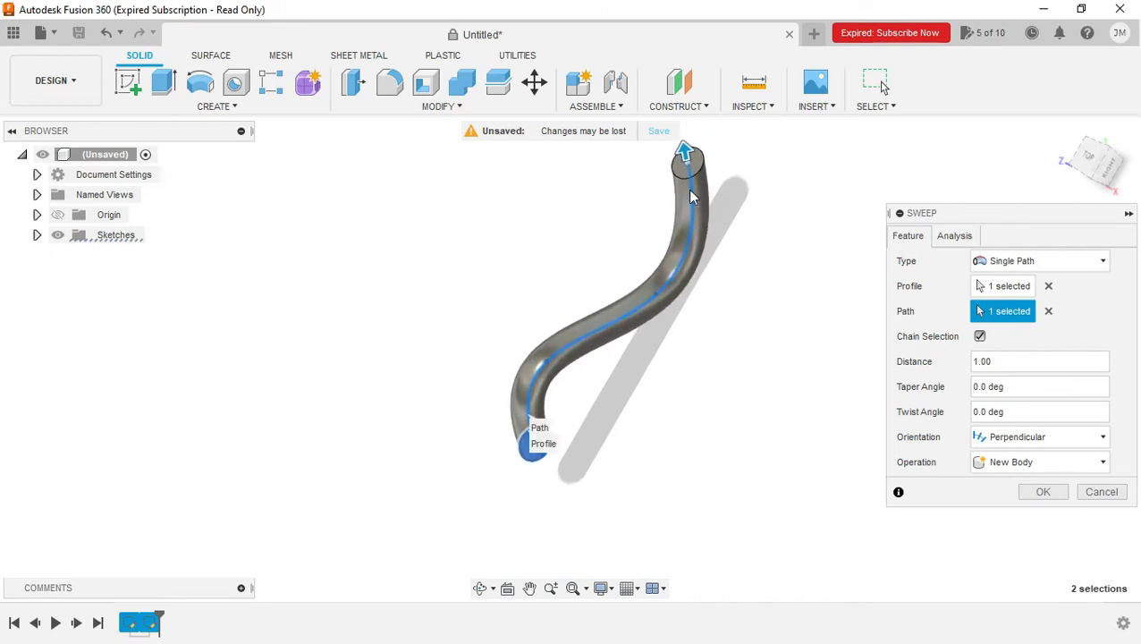
mouse_move(686, 147)
mouse_down()
mouse_move(657, 234)
mouse_move(706, 214)
mouse_move(702, 154)
mouse_move(683, 153)
mouse_up()
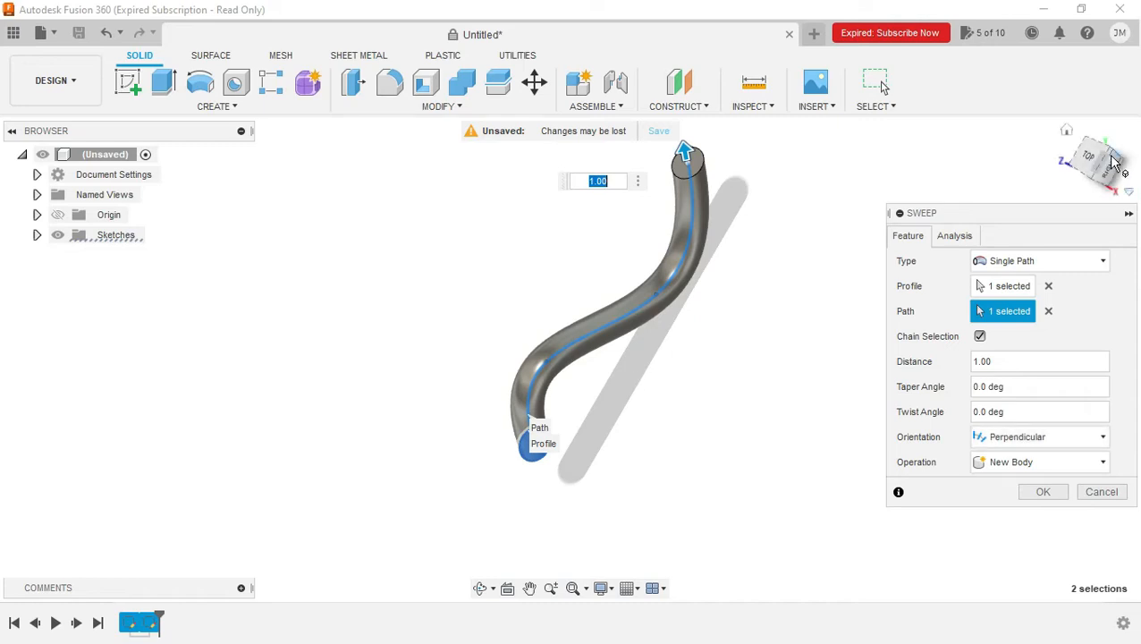
mouse_move(1102, 161)
mouse_down()
mouse_move(1080, 149)
mouse_move(1094, 159)
mouse_move(1095, 137)
mouse_move(1098, 152)
mouse_up()
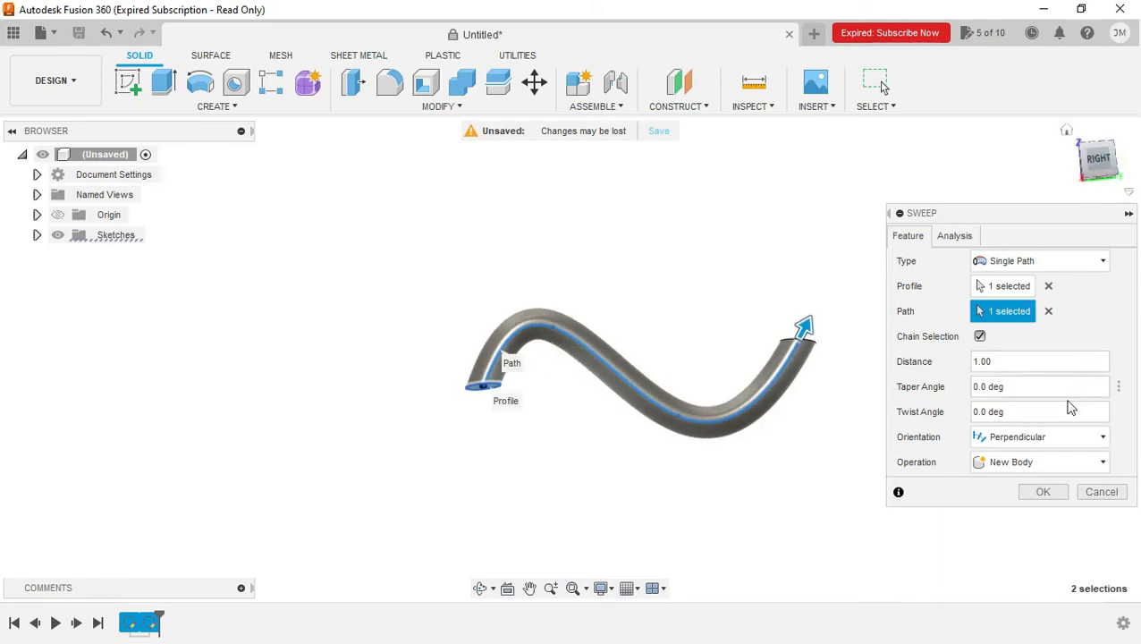
Set the sweep's orientation to Parallel and shorten its distance to 0.198 of the path.
click(1079, 436)
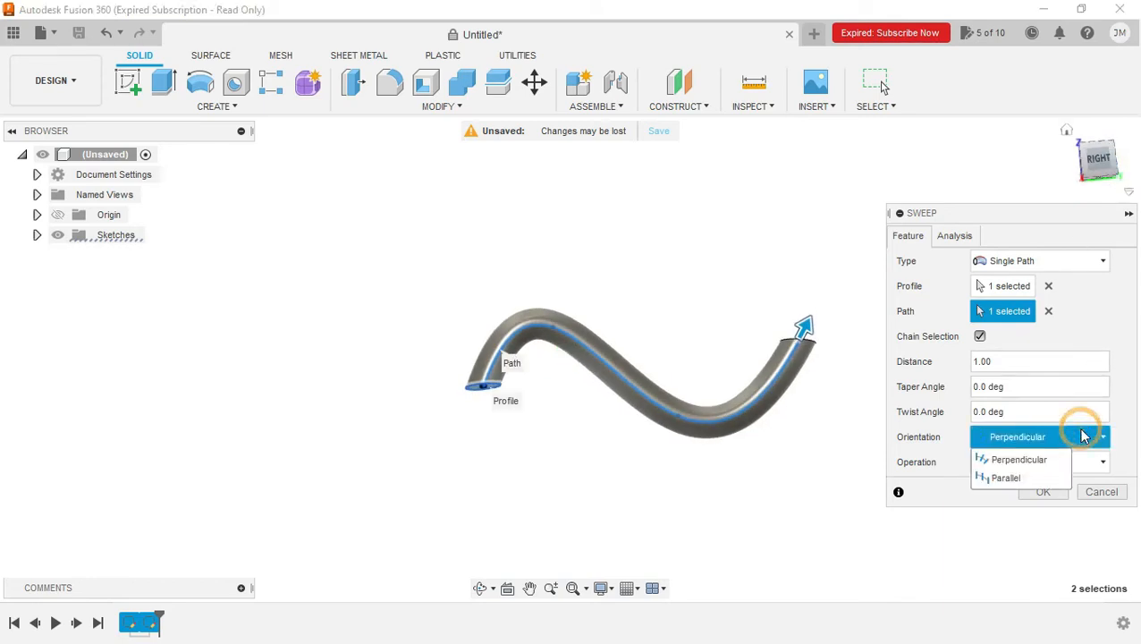
click(1048, 479)
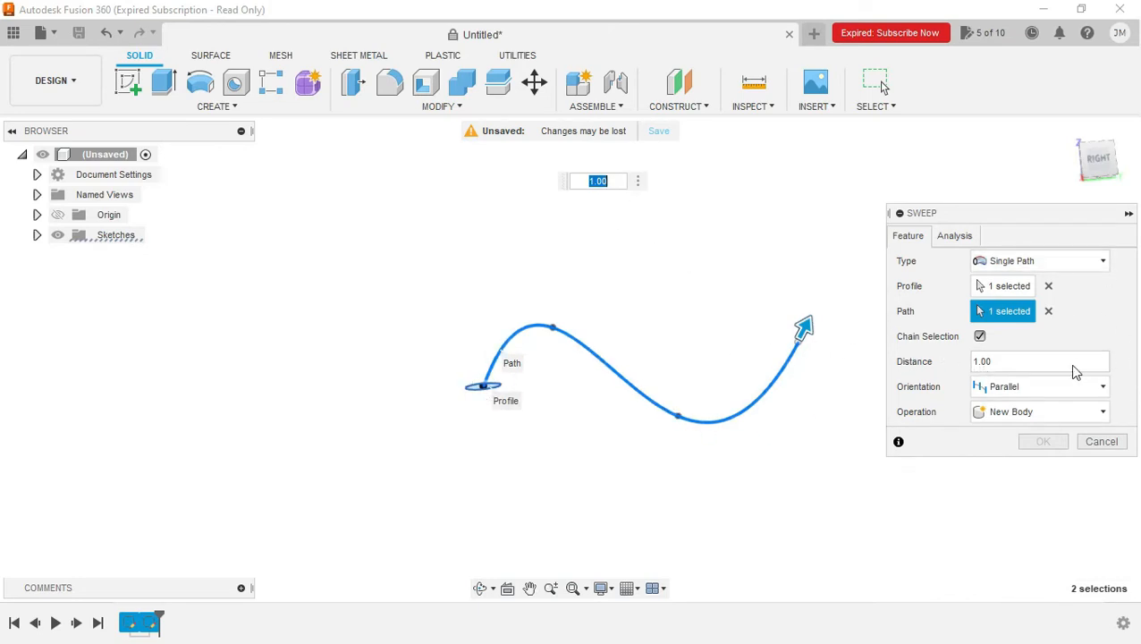
drag(807, 327, 543, 318)
drag(1100, 160, 1115, 174)
scroll(548, 355, up, 8)
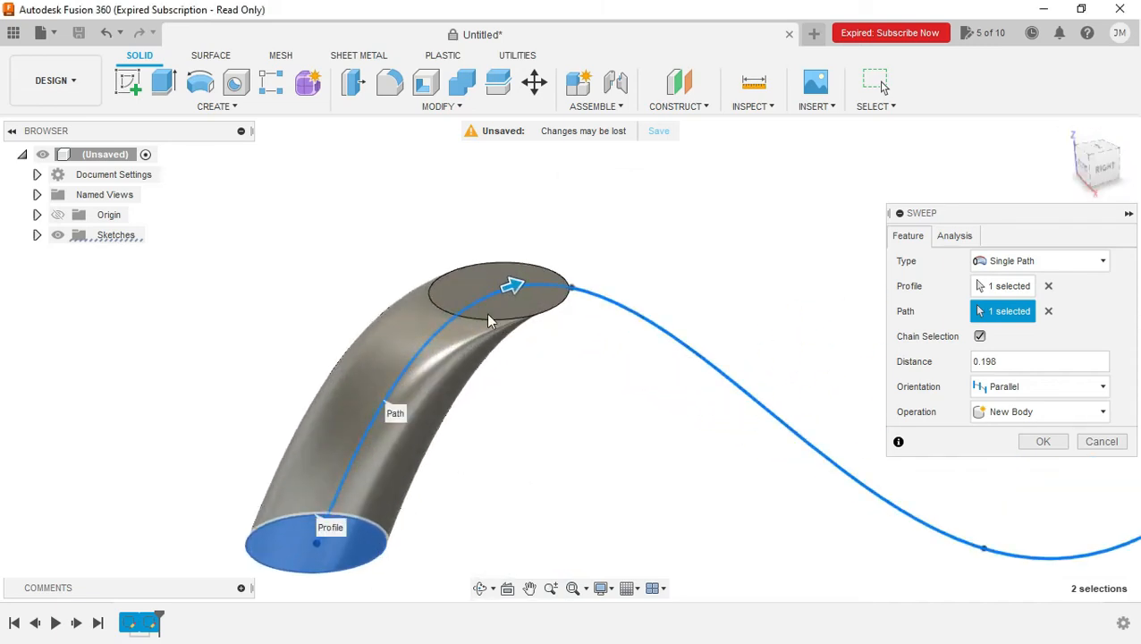
Set the sweep's orientation back to Perpendicular for comparison and cancel the sweep.
mouse_move(1110, 170)
mouse_down()
mouse_move(1130, 205)
mouse_move(1101, 166)
mouse_up()
click(1100, 387)
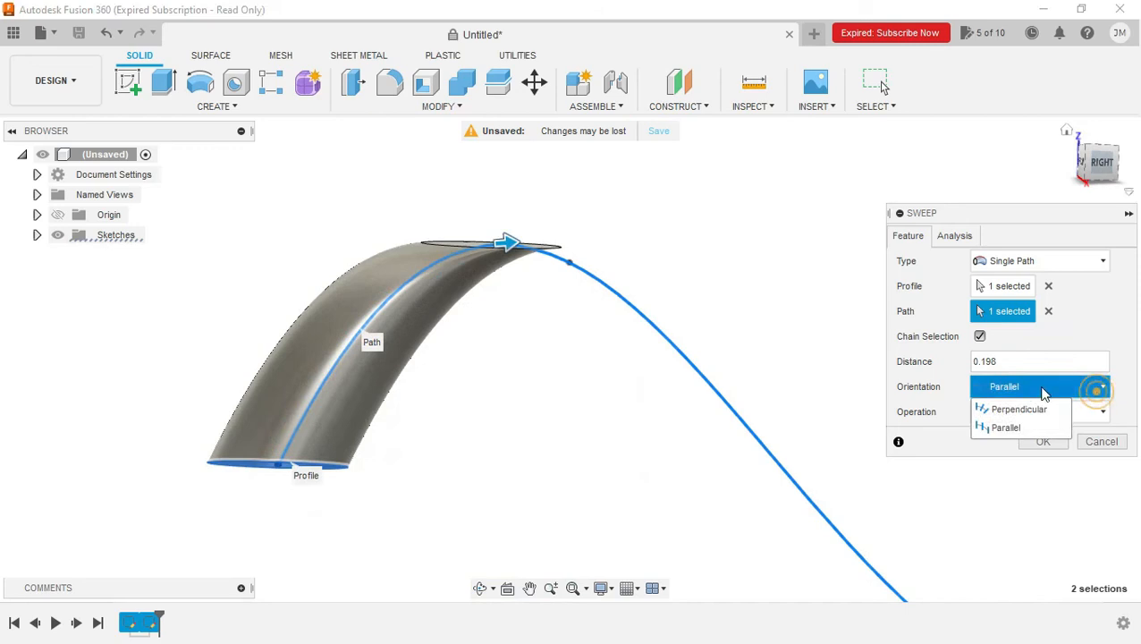
click(1028, 424)
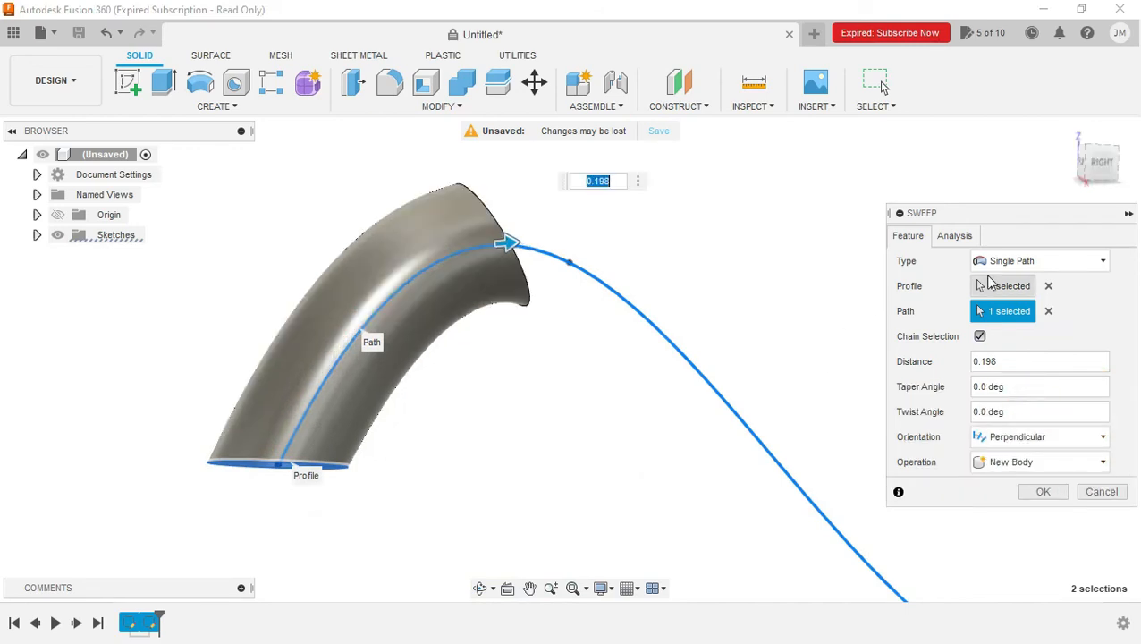
click(1101, 492)
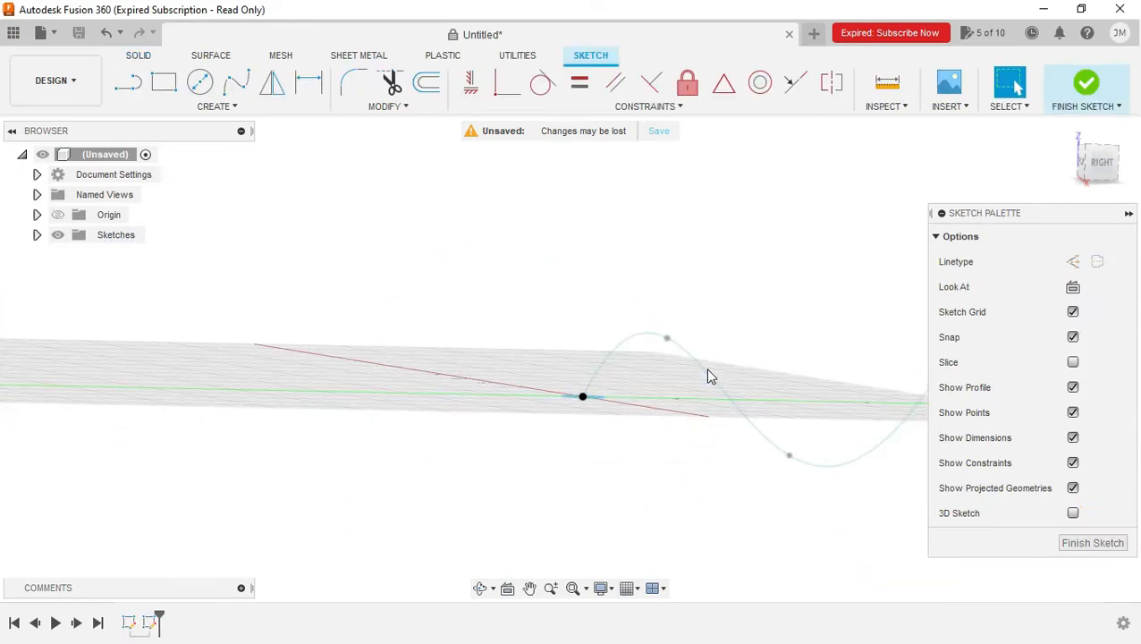
Enlarge the reference drawing 5.png in Photos and examine the flanged pipe's views and dimensions.
click(488, 49)
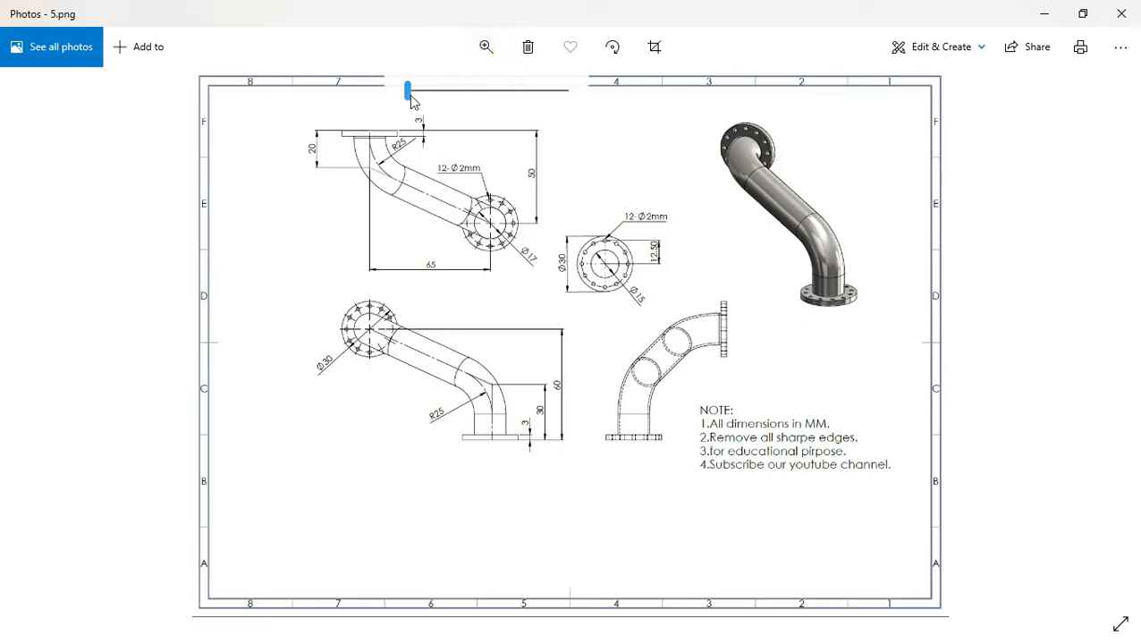
drag(409, 93, 422, 88)
drag(536, 310, 539, 421)
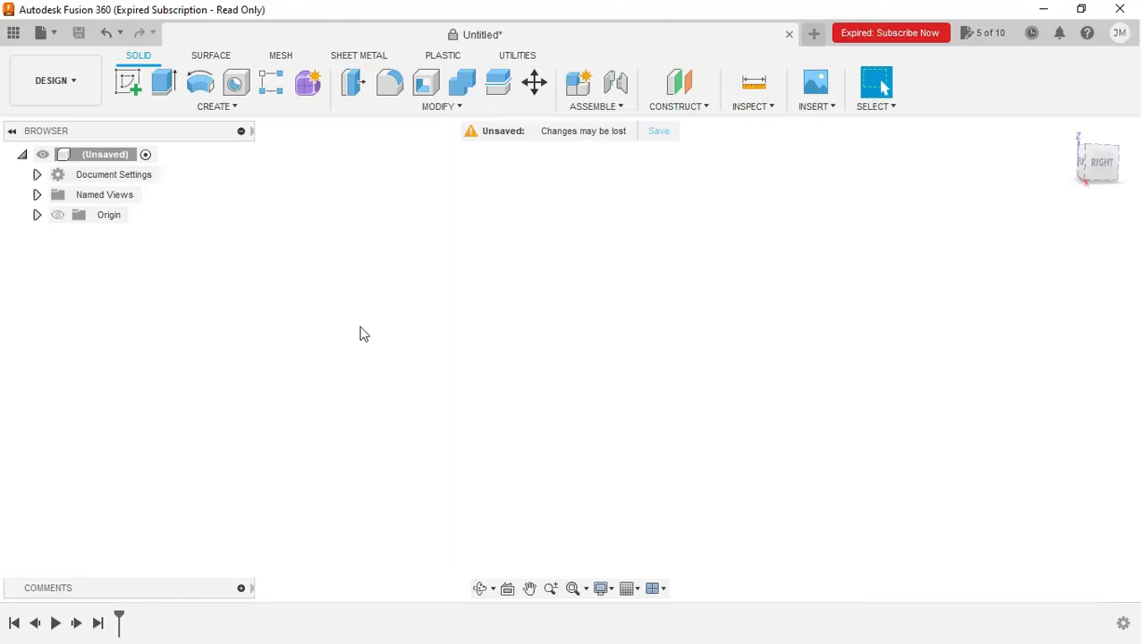
Start a sketch on the right origin plane and draw a vertical line about 30 mm up from the origin.
click(127, 82)
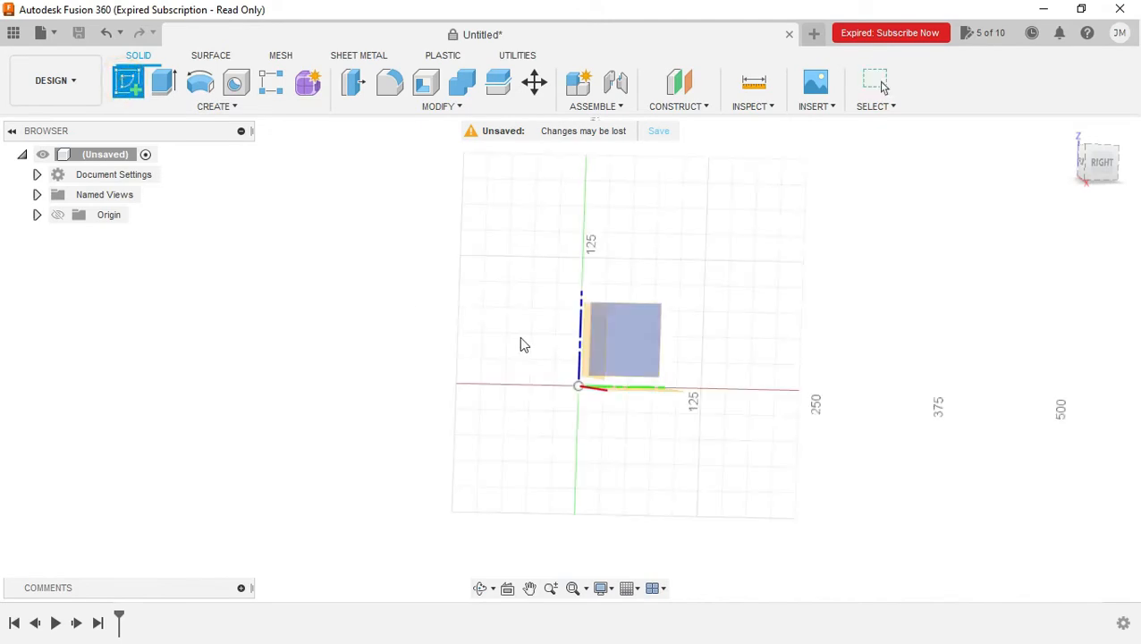
click(637, 362)
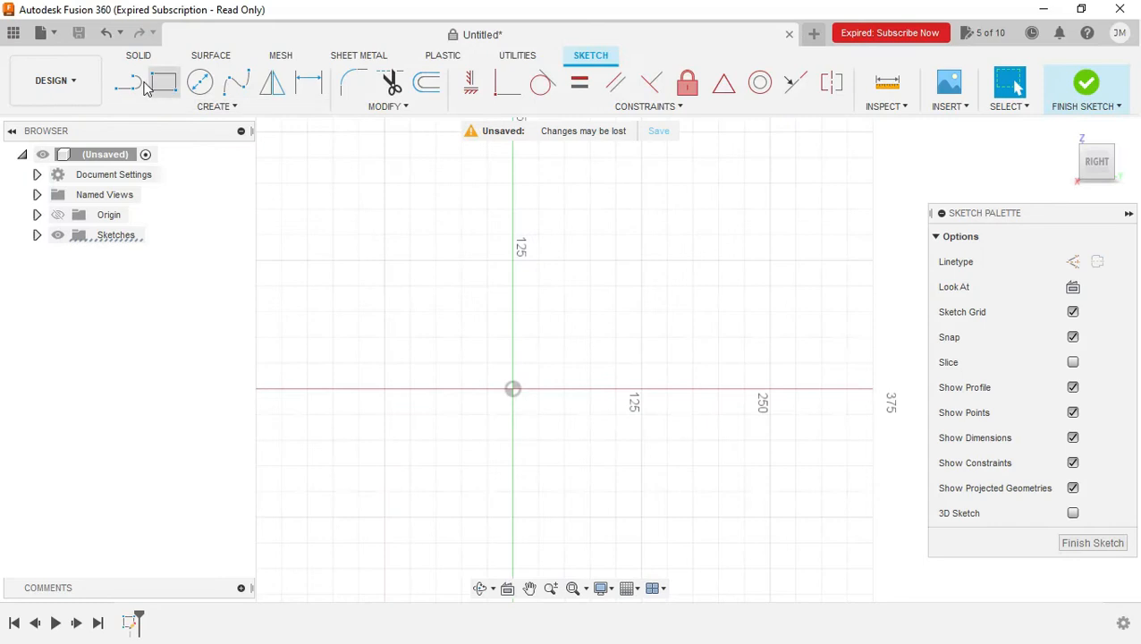
click(130, 84)
click(513, 389)
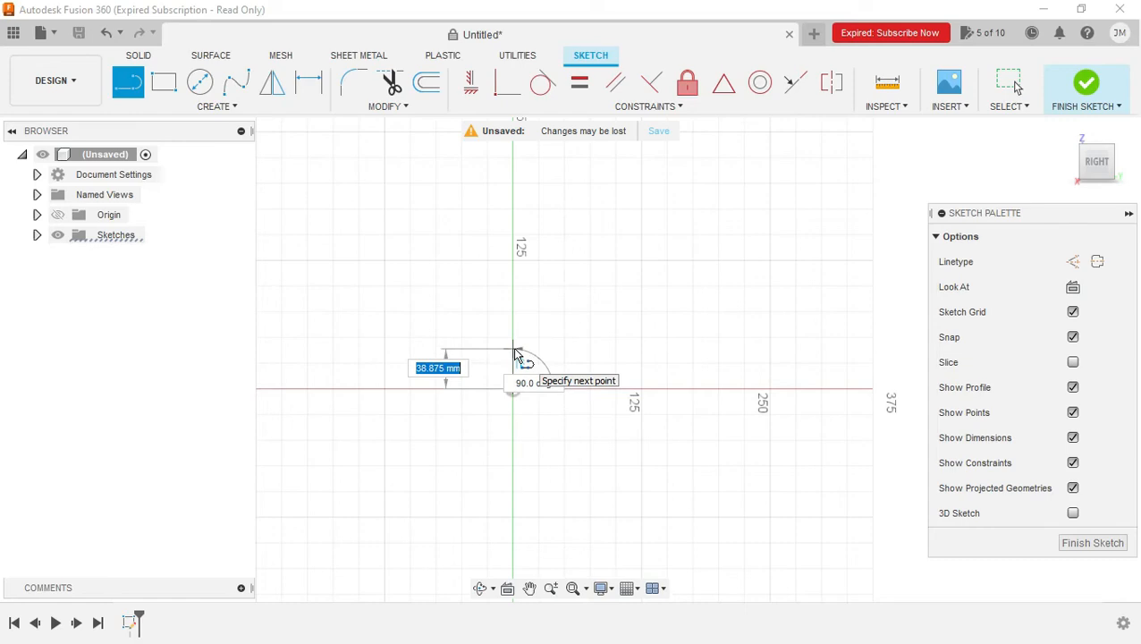
scroll(516, 363, up, 3)
click(513, 366)
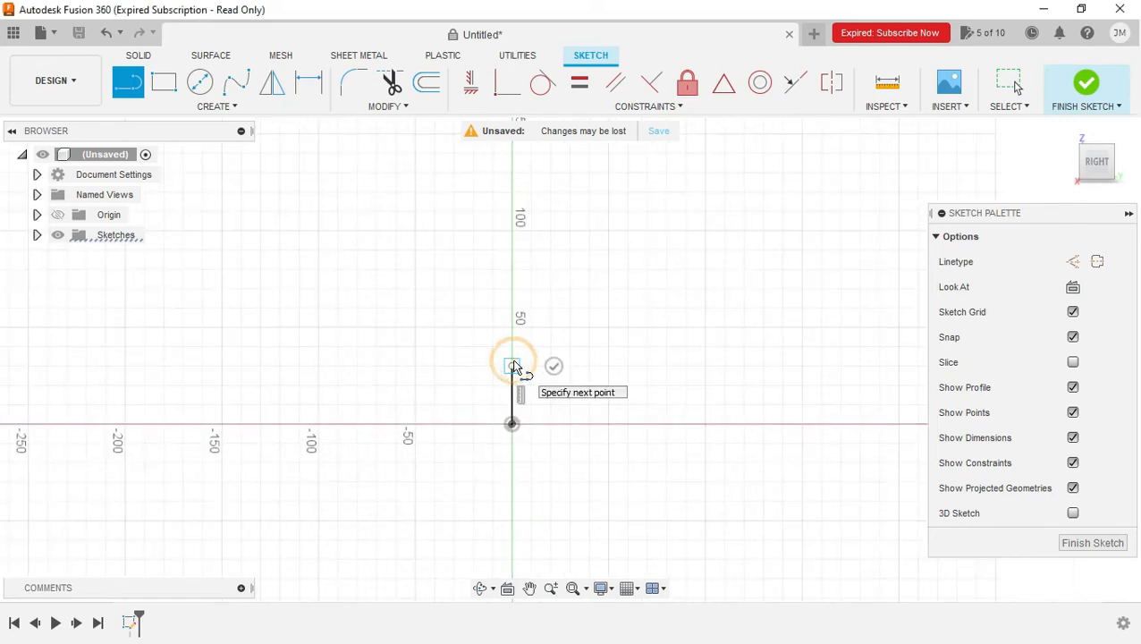
Check the reference drawing in Photos and continue the path with a slanted line about 140 mm long, up and away from the vertical line.
key(alt+Tab)
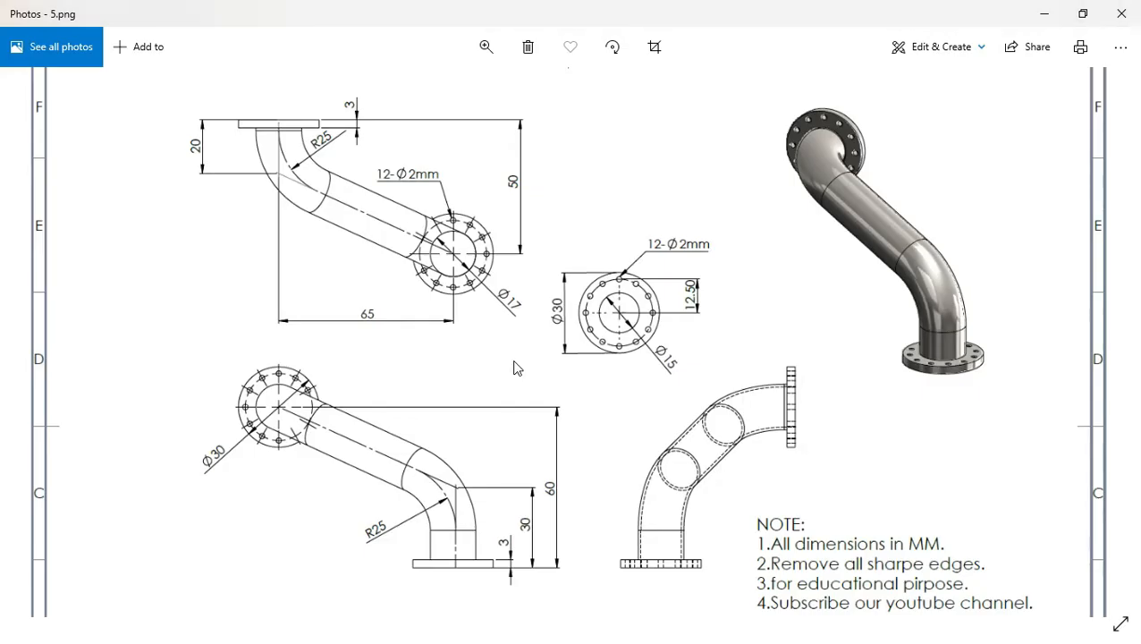
key(alt+Tab)
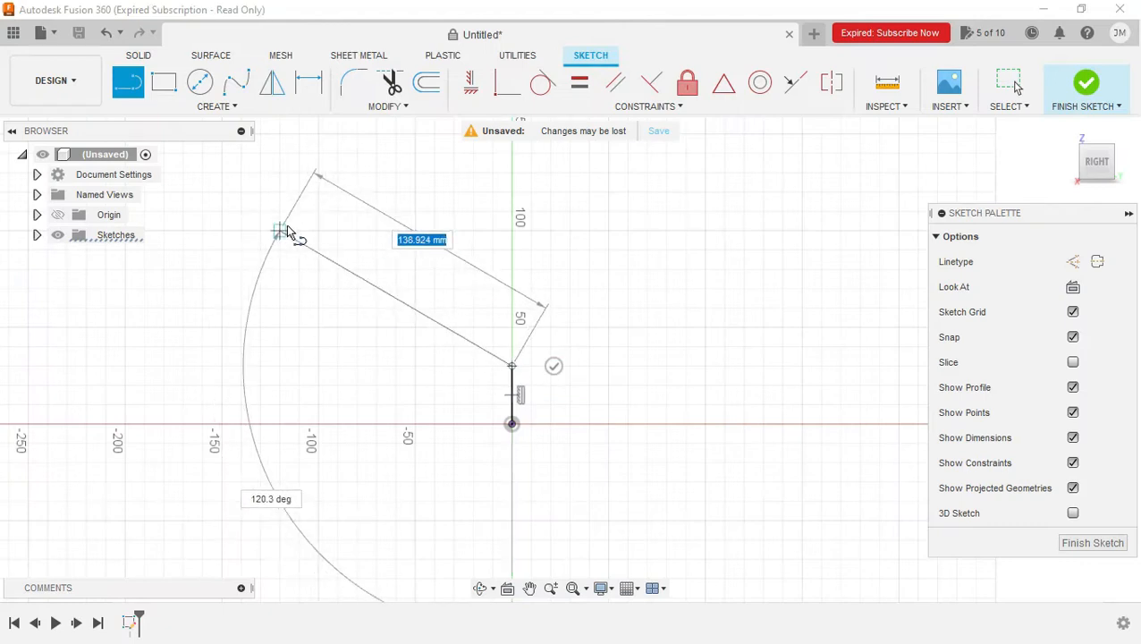
click(284, 224)
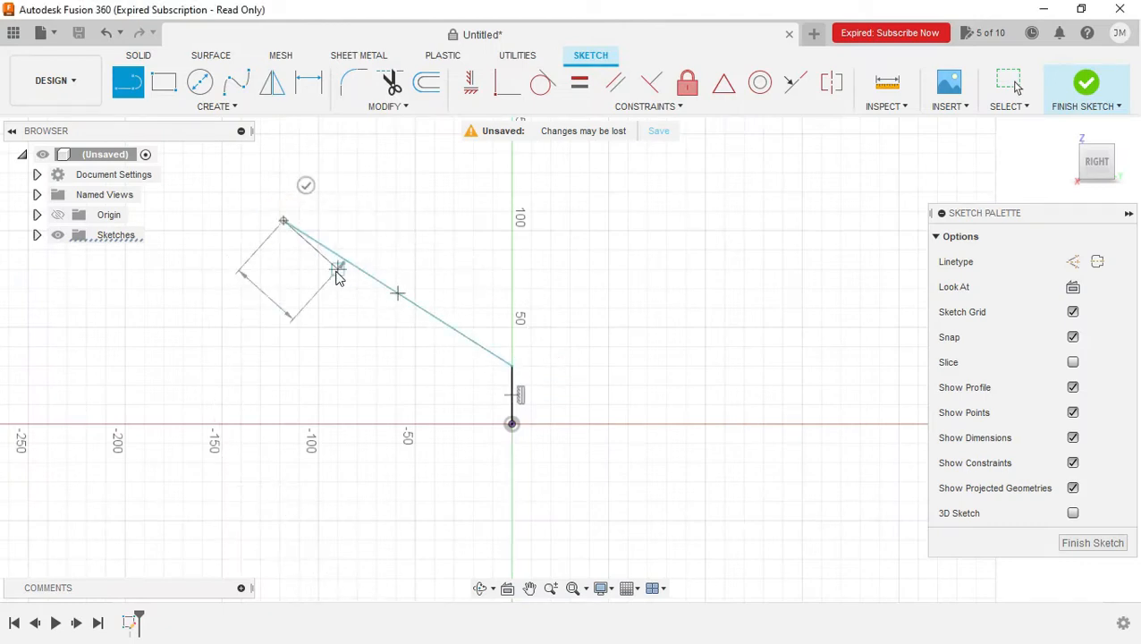
key(Escape)
Dimension the vertical path line to 30 mm.
click(309, 82)
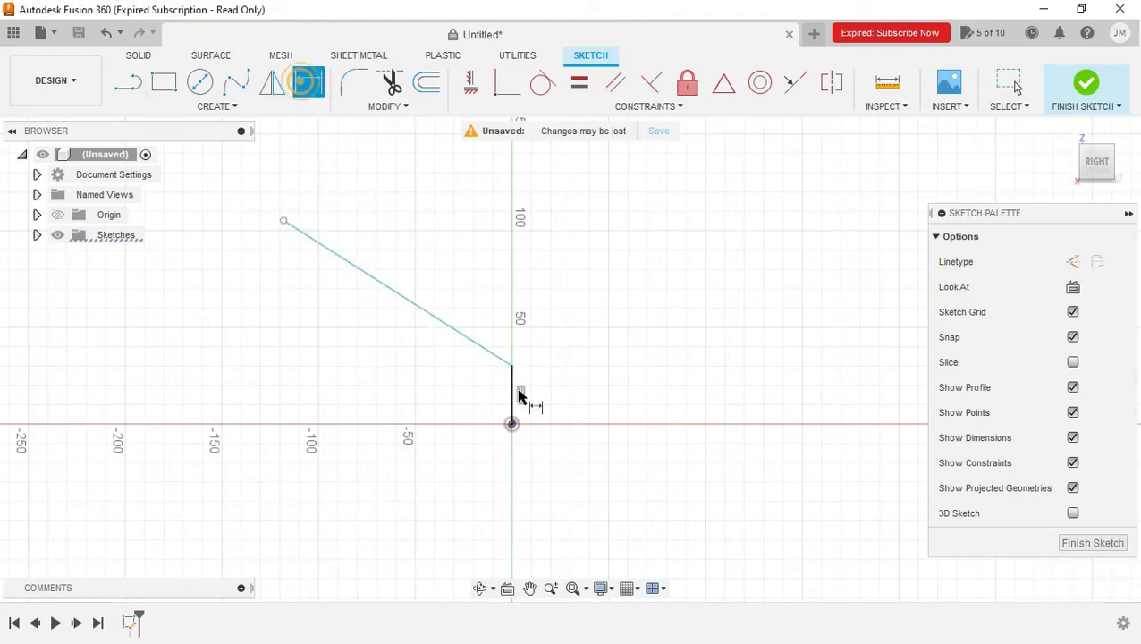
click(514, 405)
click(566, 399)
text(30)
key(Return)
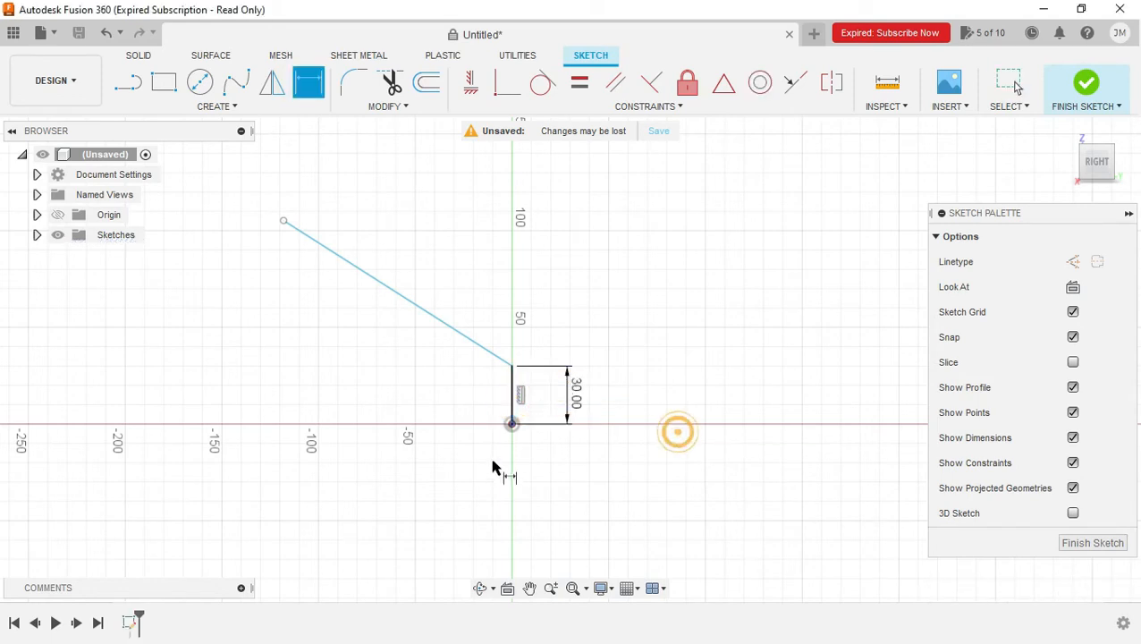
Dimension the vertical distance between the origin and the slanted line's far endpoint to 60 mm.
click(513, 425)
click(285, 222)
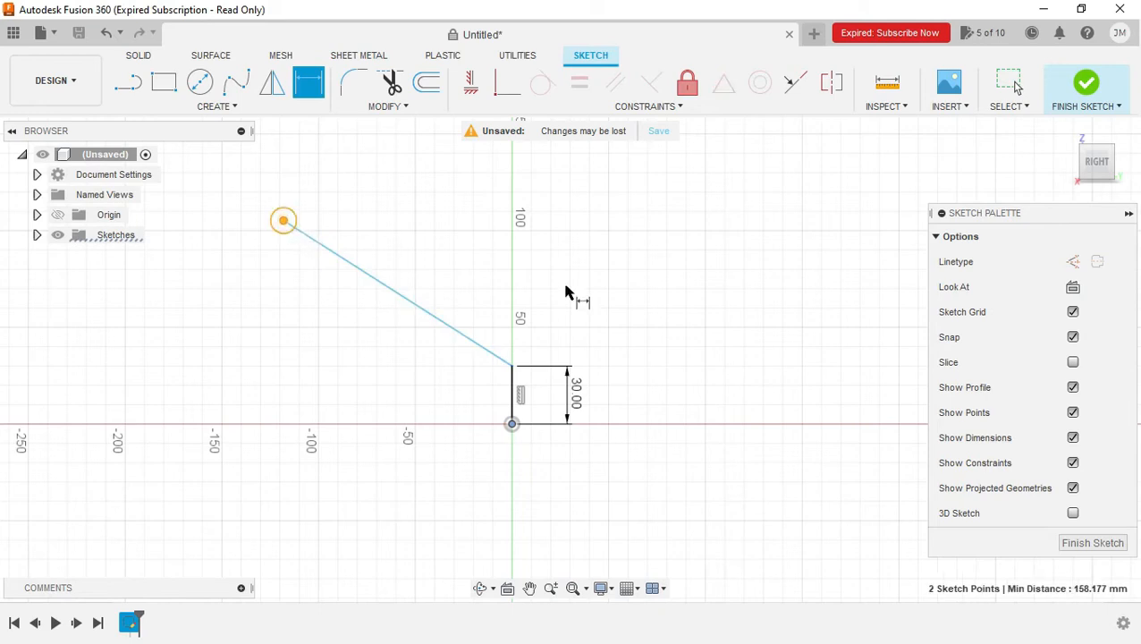
click(656, 337)
text(60)
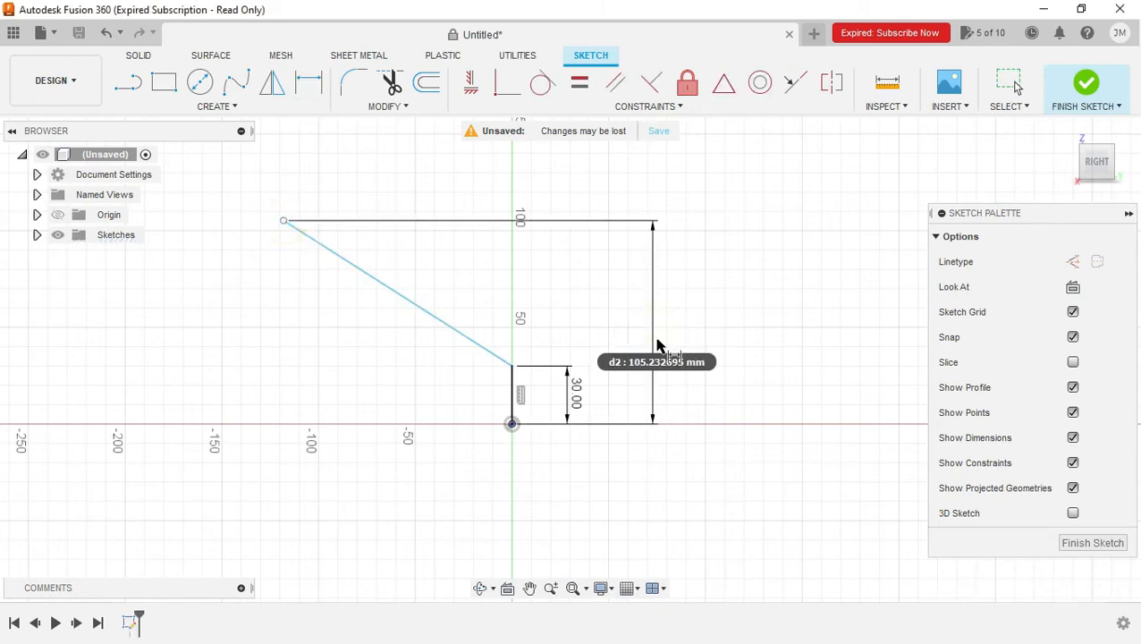
key(Return)
Check the reference drawing in Photos and dimension the slanted line's horizontal extent to 65 mm.
key(alt+Tab)
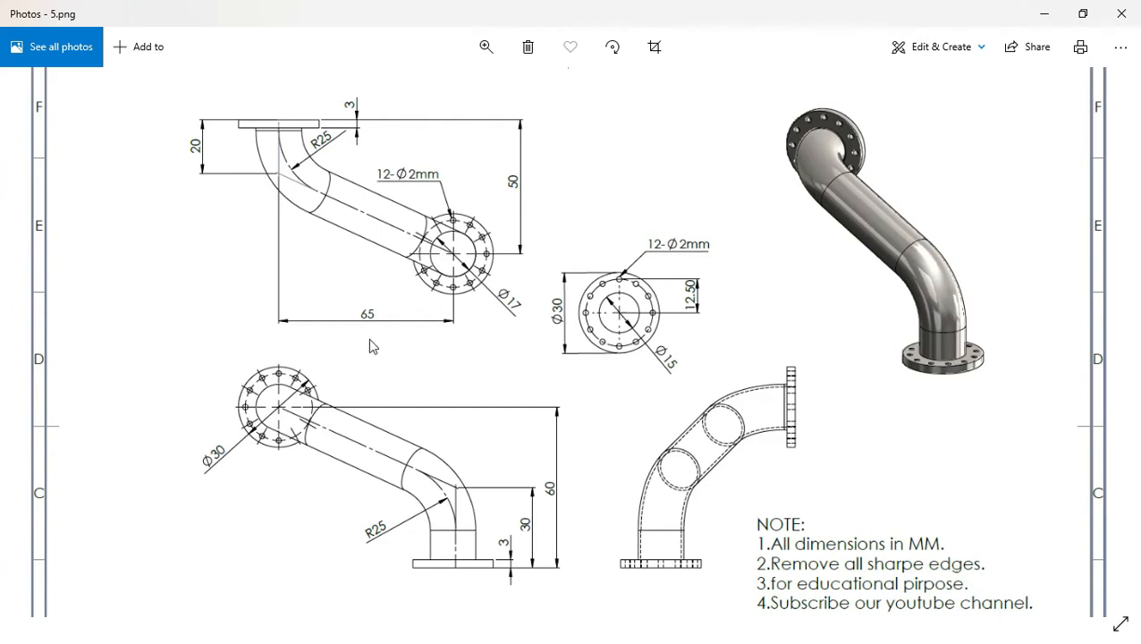
key(alt+Tab)
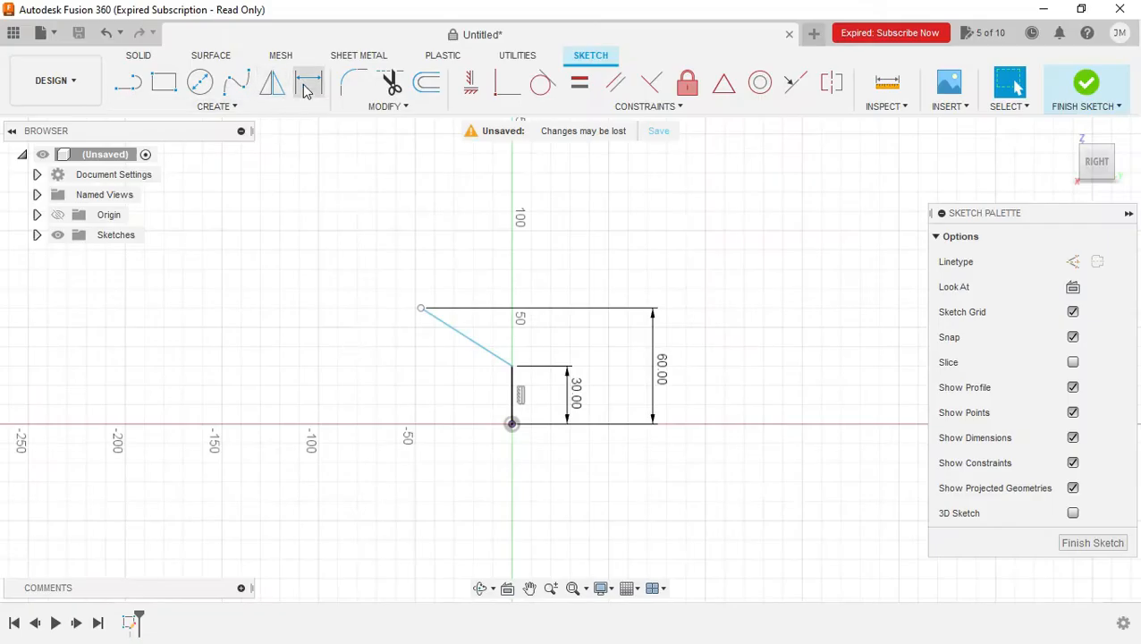
click(307, 86)
click(460, 333)
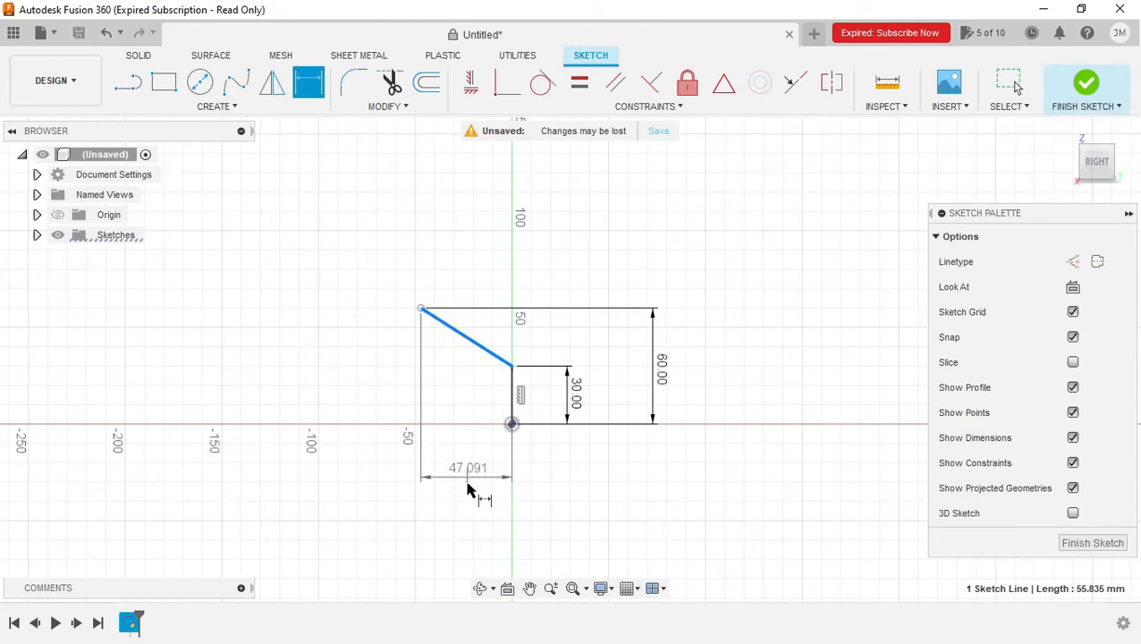
click(466, 488)
text(65)
key(Return)
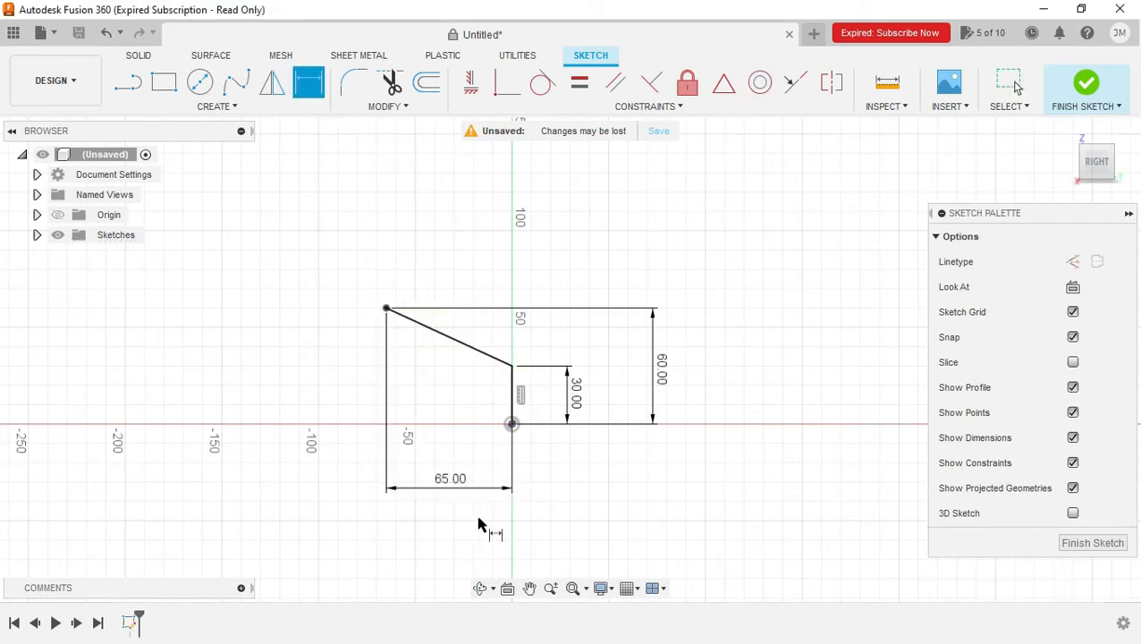
Check the bend radius in Photos, fillet the corner between the two path lines at 25 mm, and finish the sketch.
key(alt+Tab)
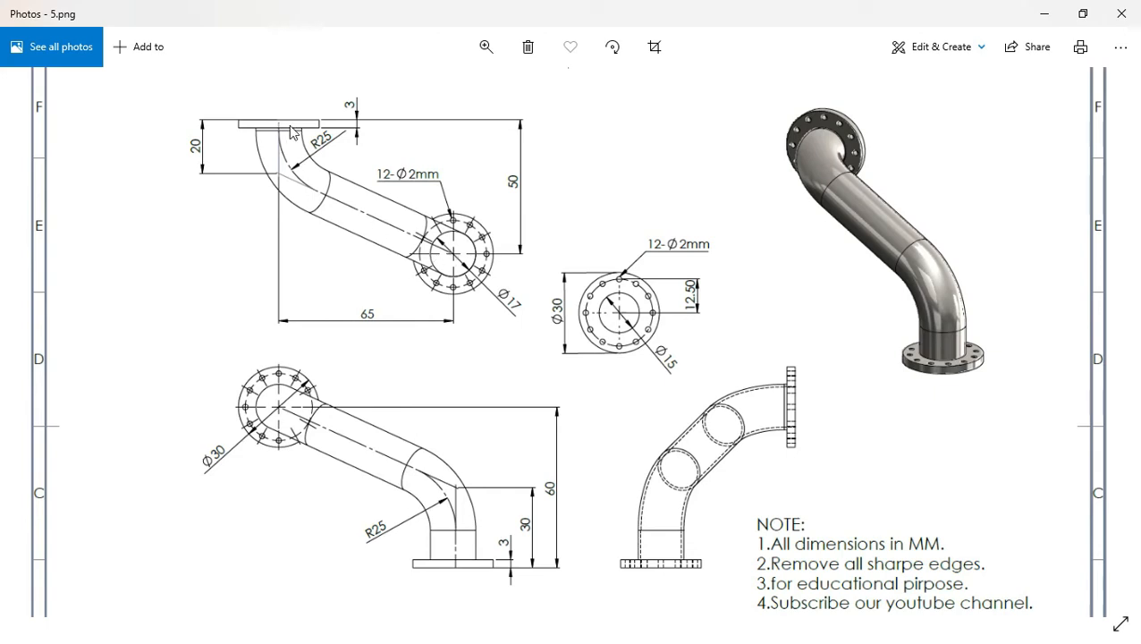
key(alt+Tab)
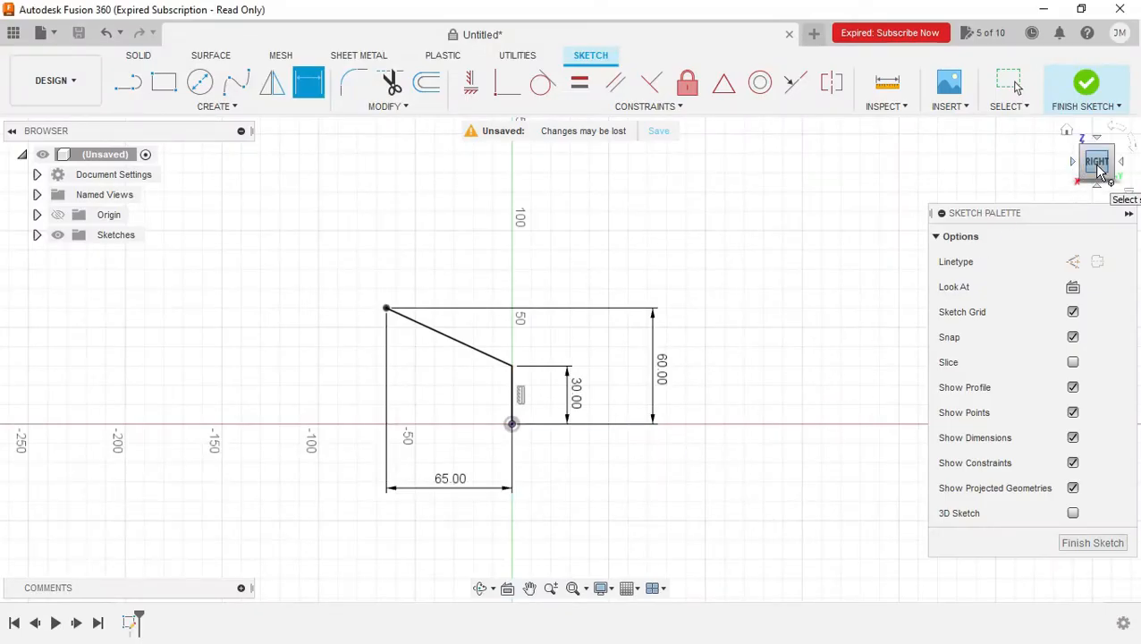
key(alt+Tab)
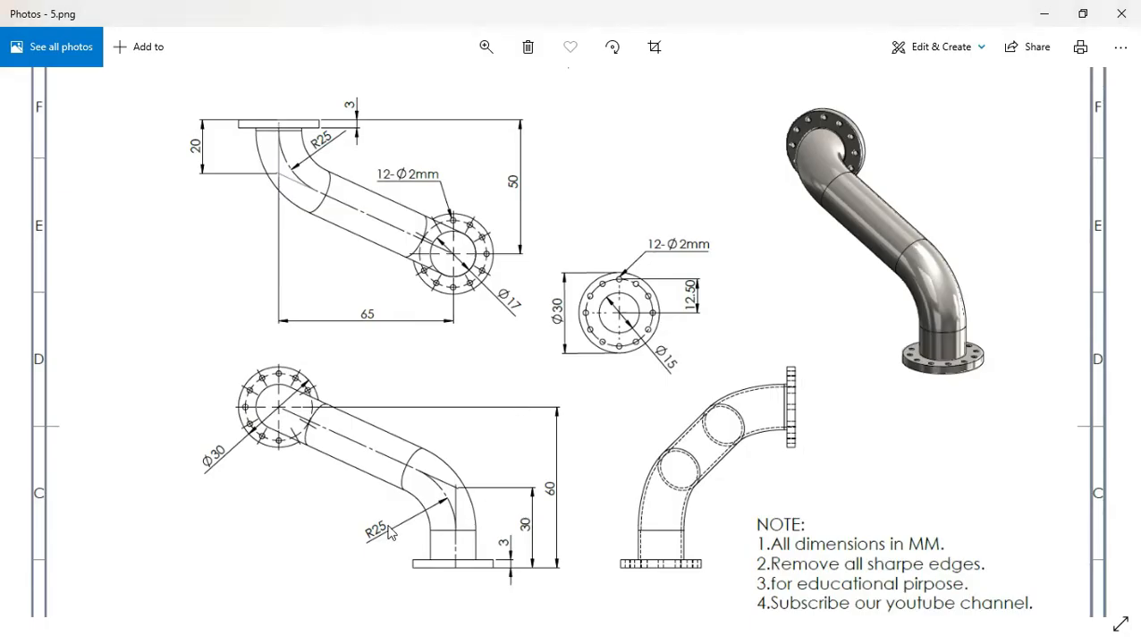
key(alt+Tab)
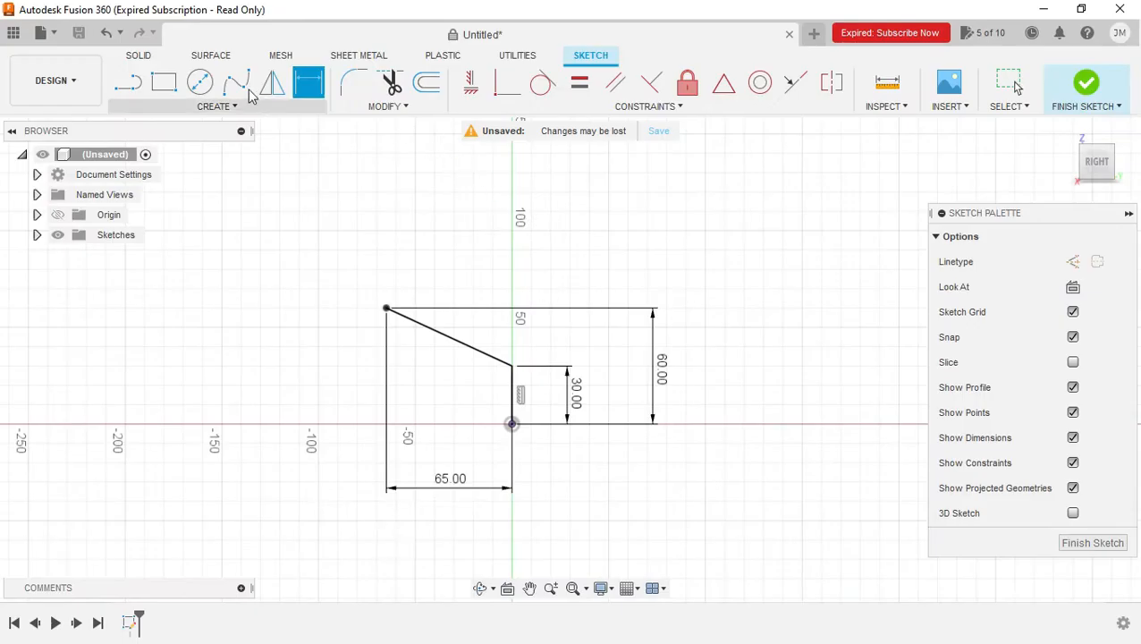
click(353, 83)
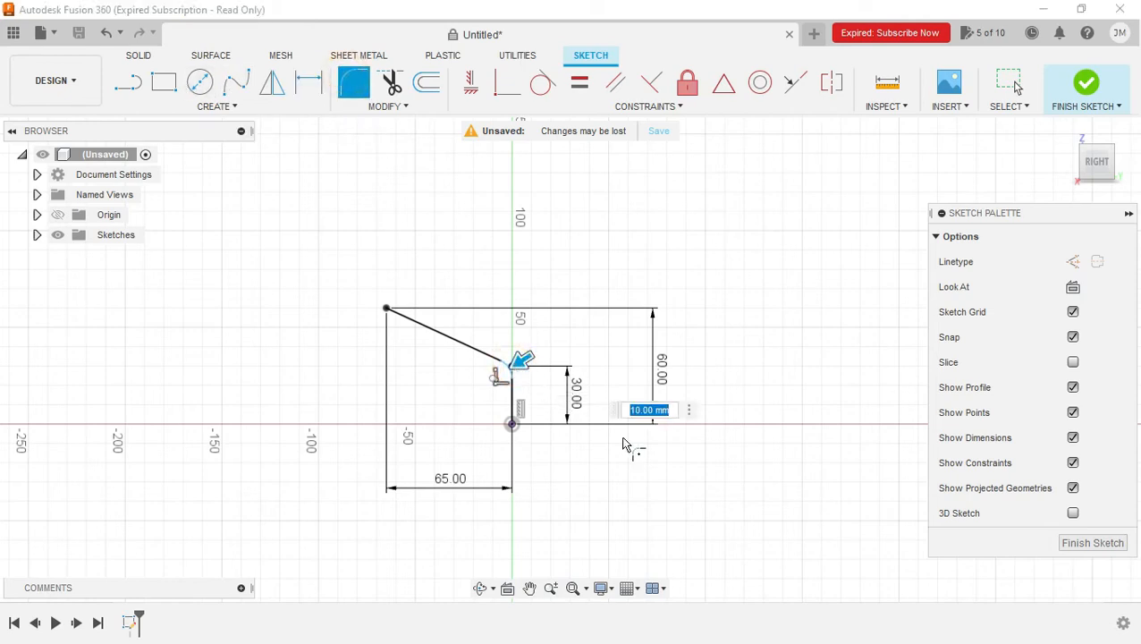
key(Escape)
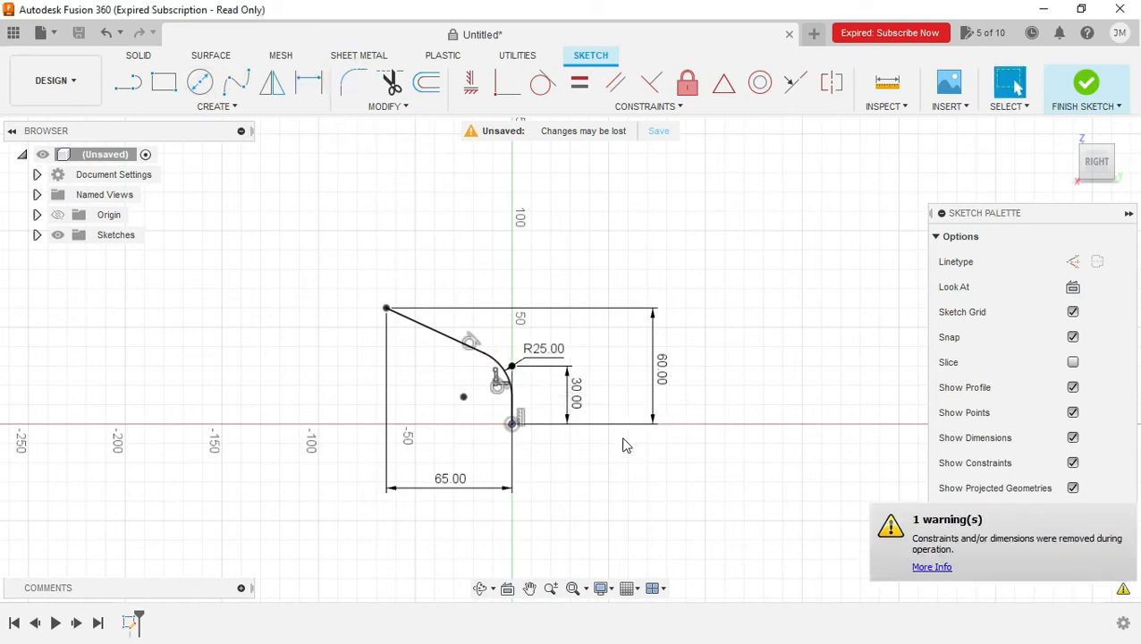
click(659, 553)
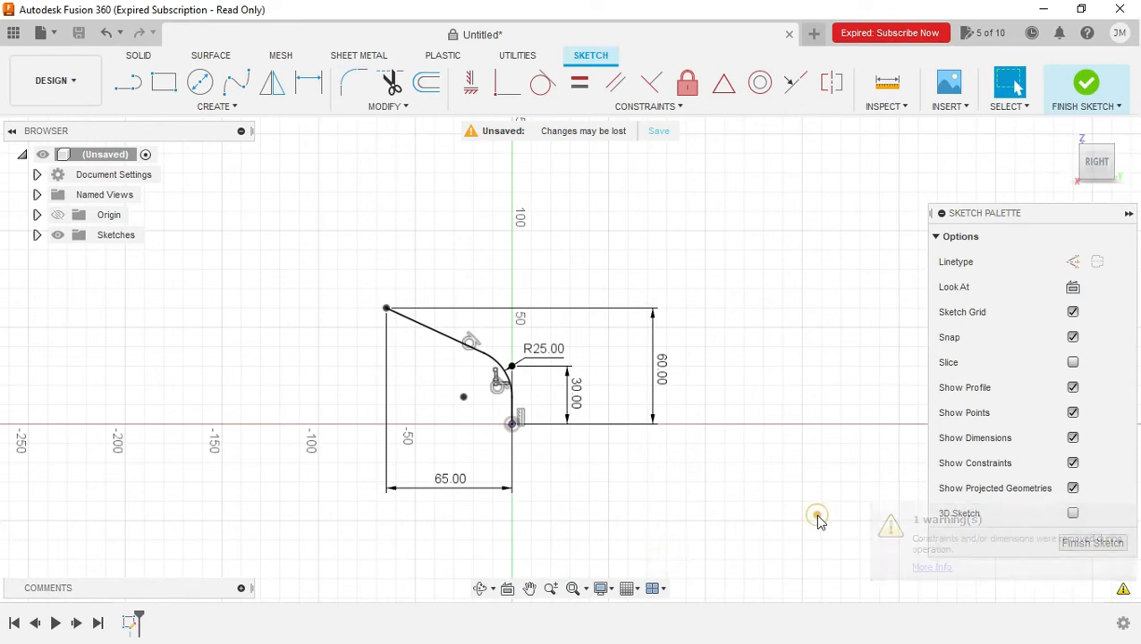
scroll(555, 420, up, 4)
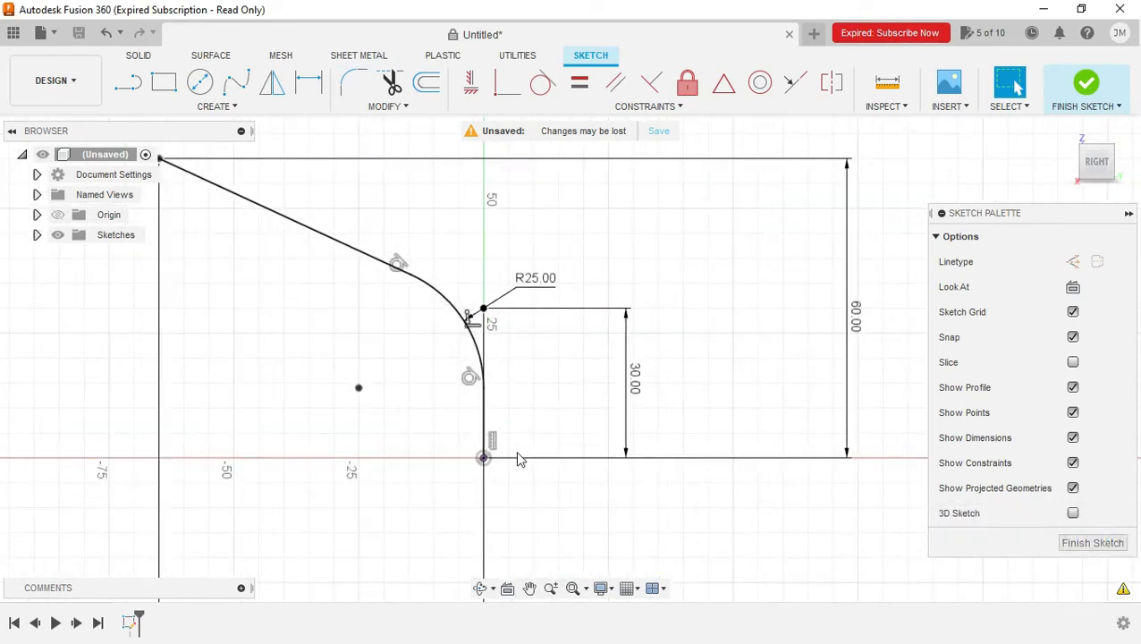
click(1074, 543)
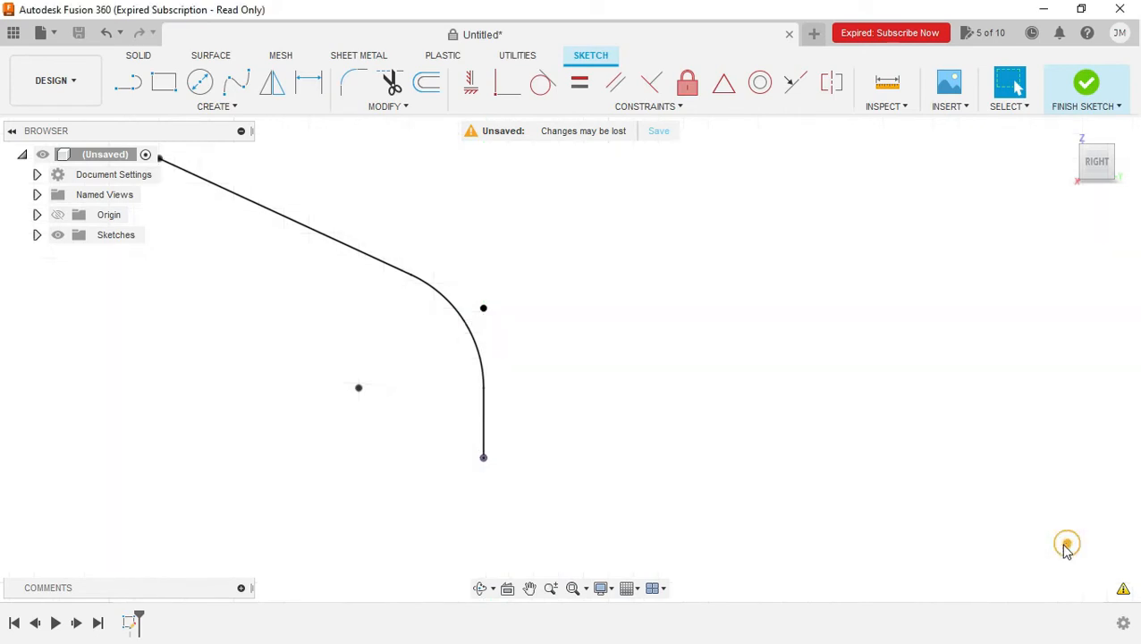
Sketch a circle about 34 mm in diameter at the origin on the horizontal plane and check the pipe diameter in Photos.
scroll(662, 515, down, 3)
mouse_move(1100, 170)
mouse_down()
mouse_move(1066, 172)
mouse_move(1090, 152)
mouse_up()
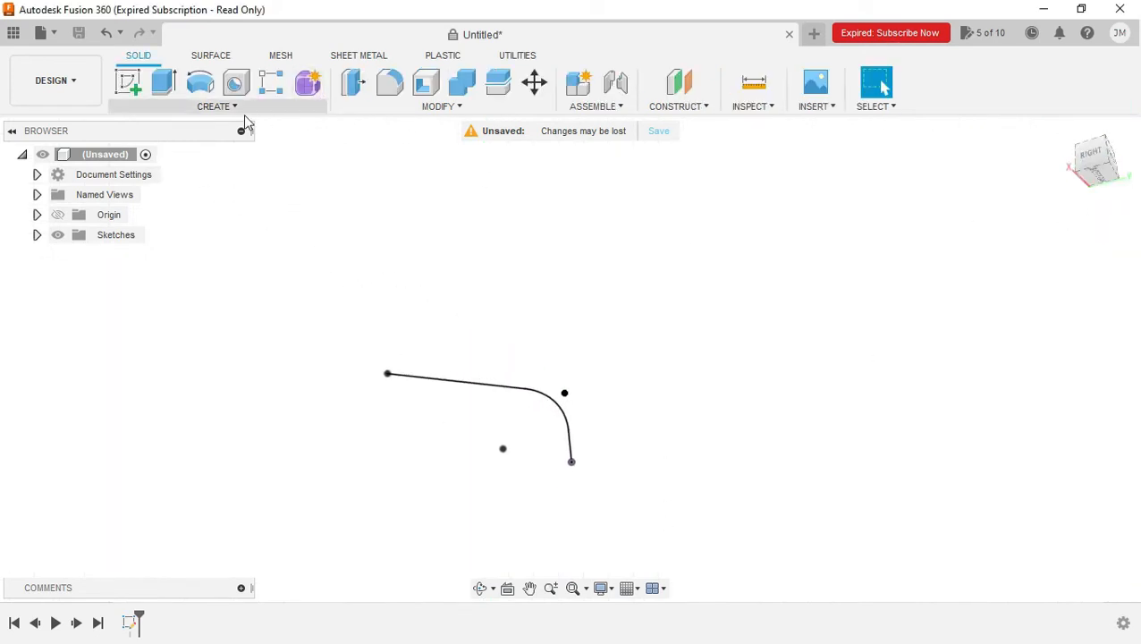
click(129, 84)
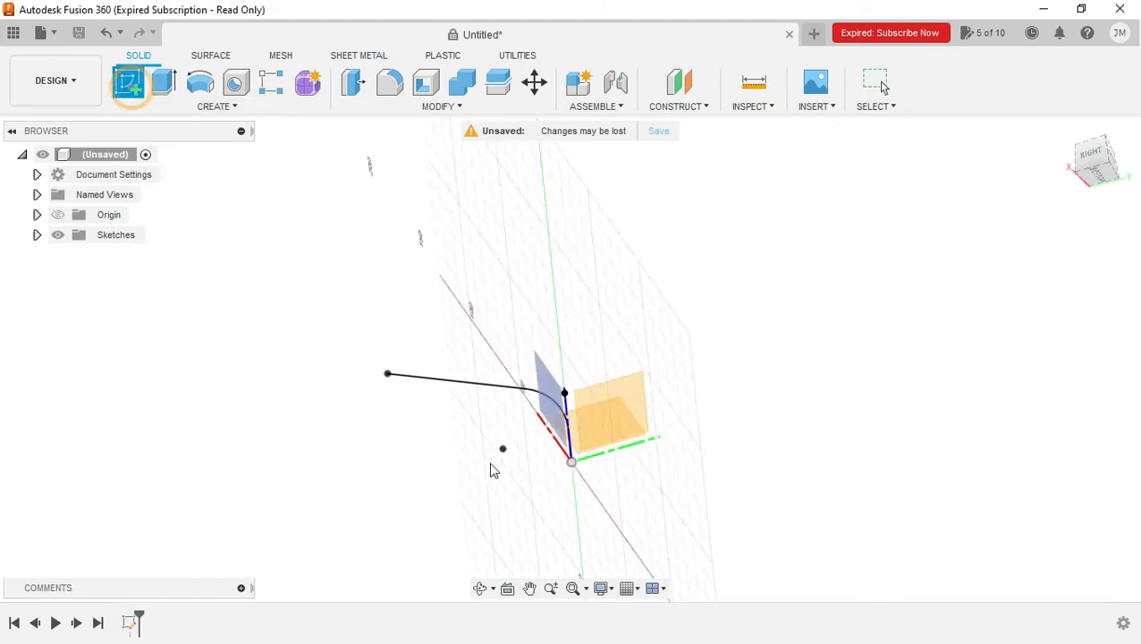
click(579, 439)
click(200, 83)
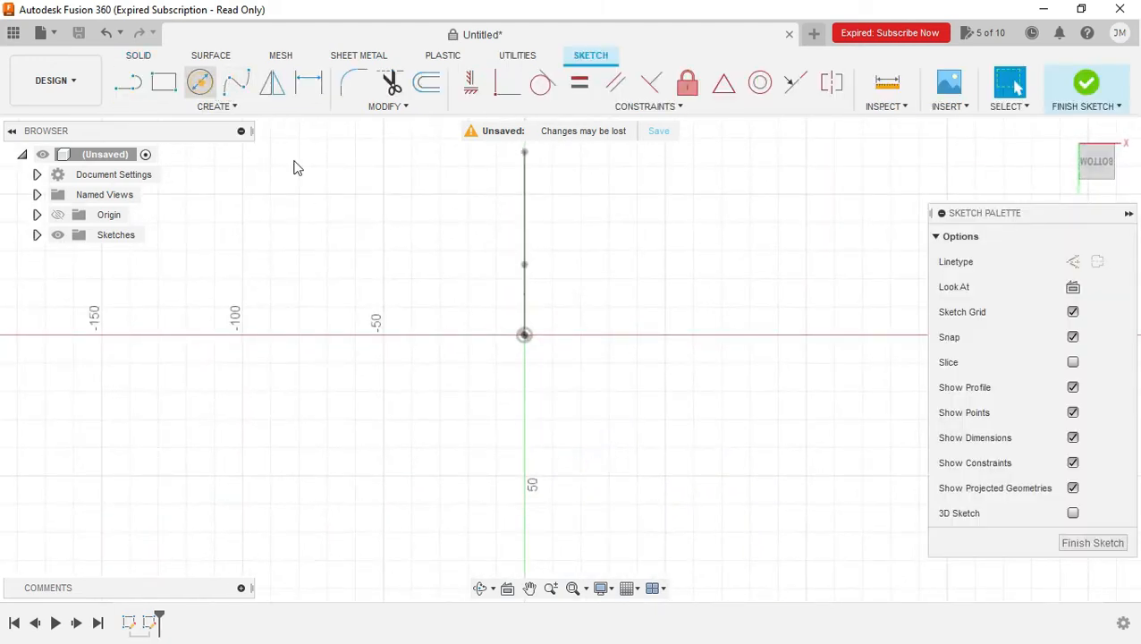
click(524, 335)
key(alt+Tab)
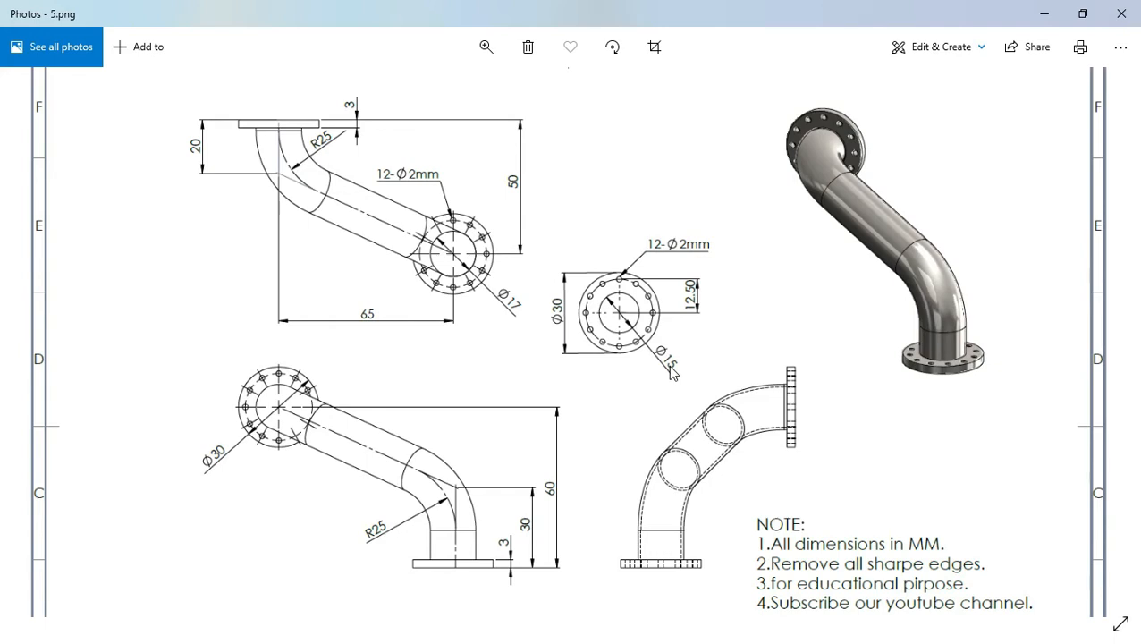
key(alt+Tab)
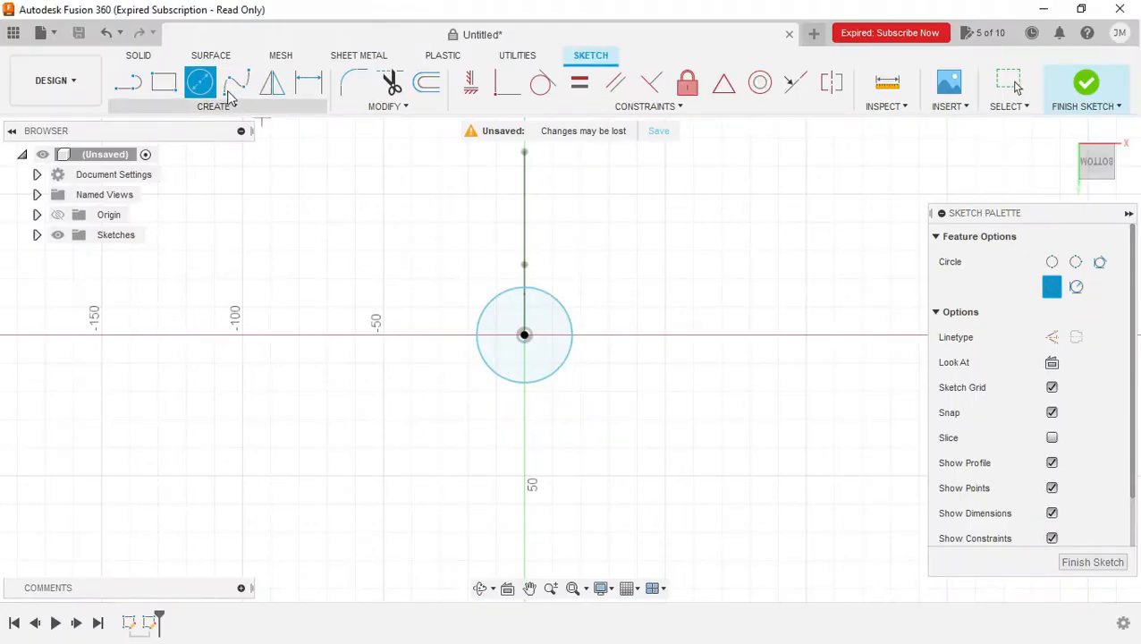
Dimension the profile circle to a diameter of 15 mm.
click(308, 82)
click(569, 356)
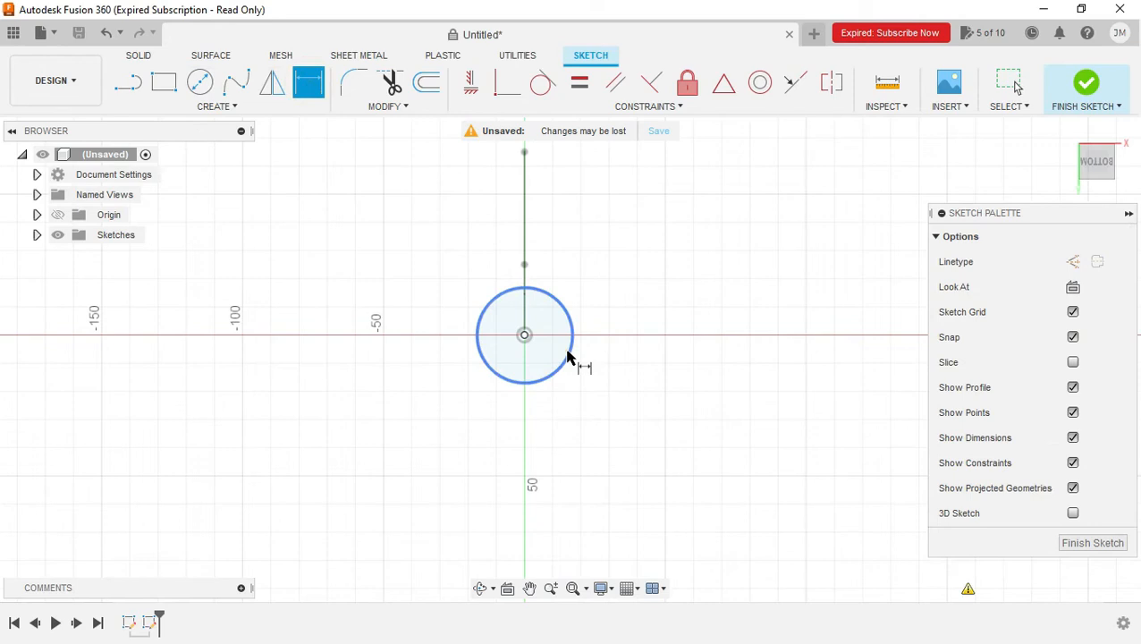
click(596, 386)
text(15)
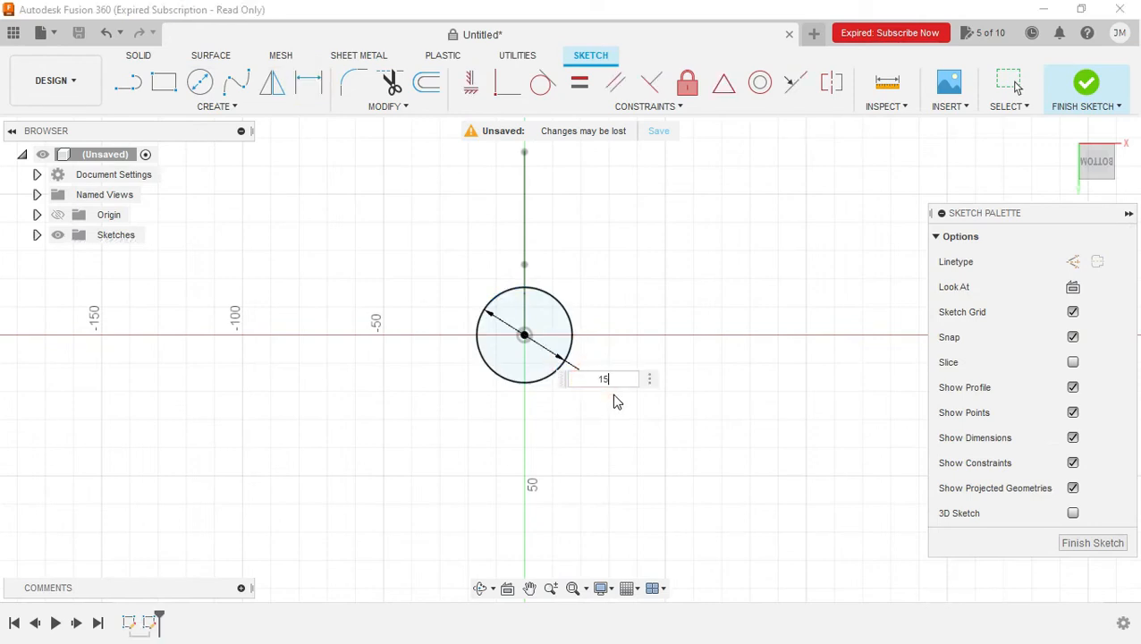
key(Return)
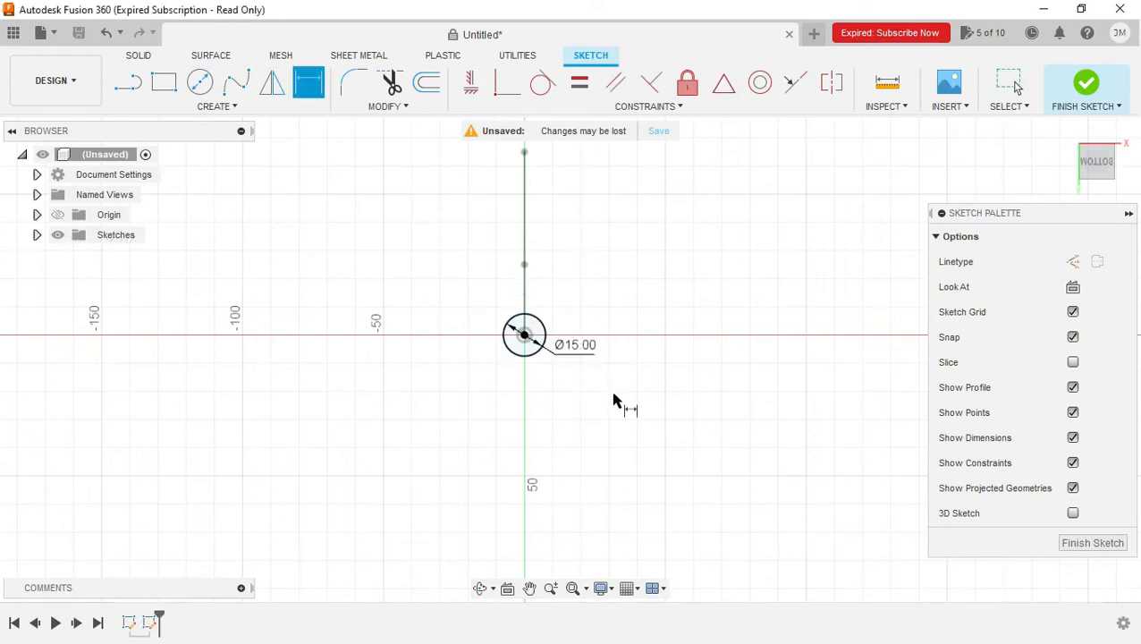
Finish the profile sketch and sweep the circle along the filleted path as a new body, using a single path and perpendicular orientation.
click(139, 55)
click(188, 107)
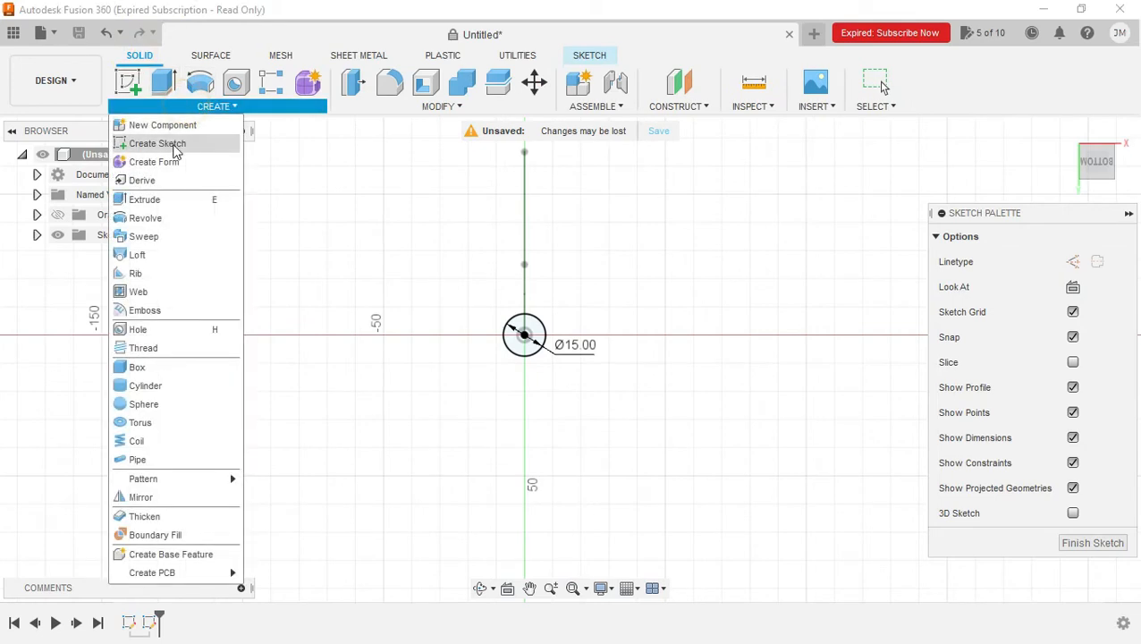
drag(1098, 176, 1109, 119)
click(1093, 543)
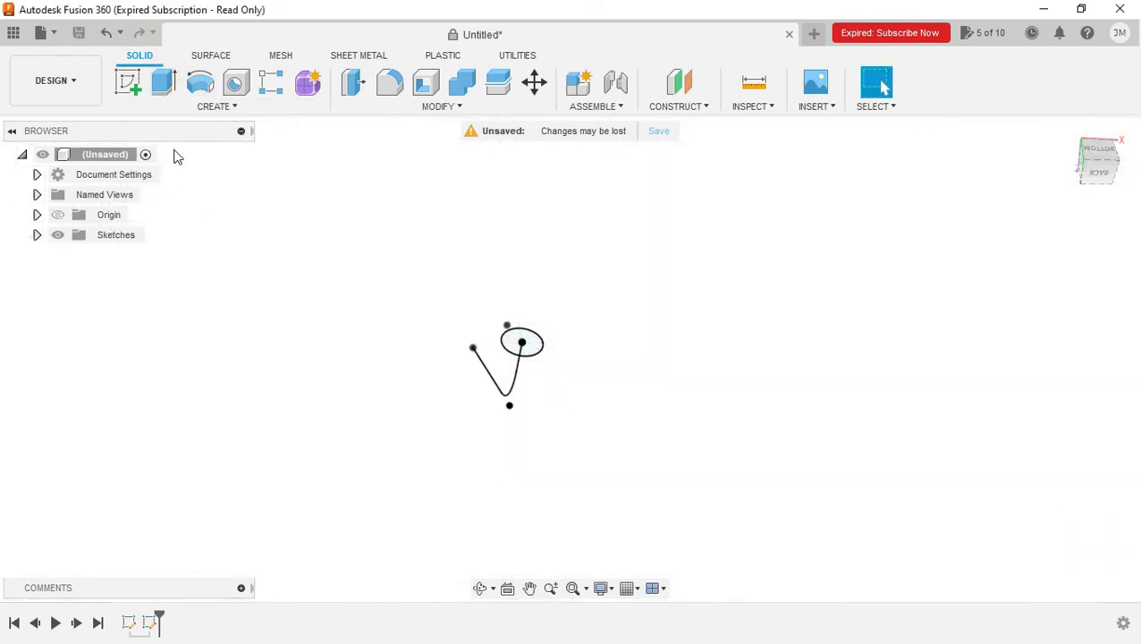
click(181, 111)
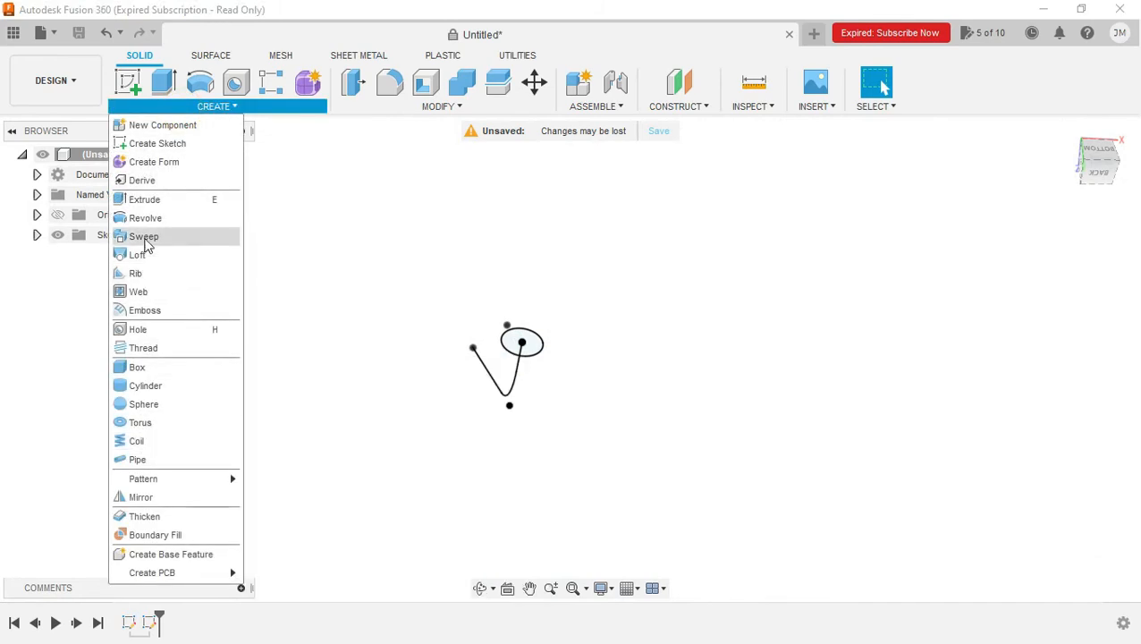
click(150, 237)
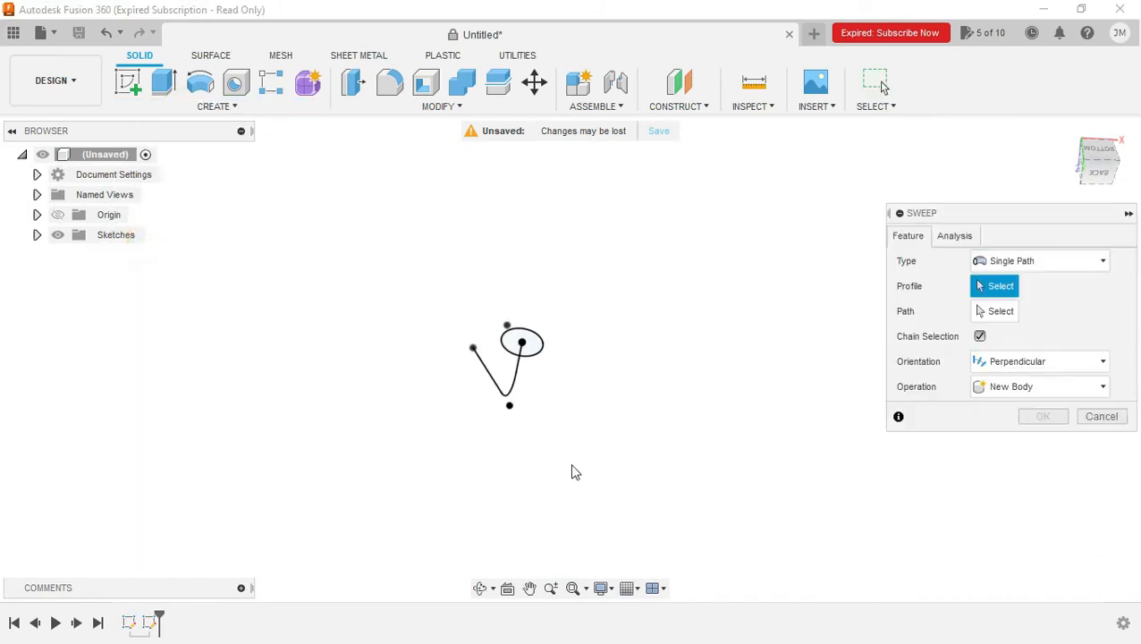
click(538, 359)
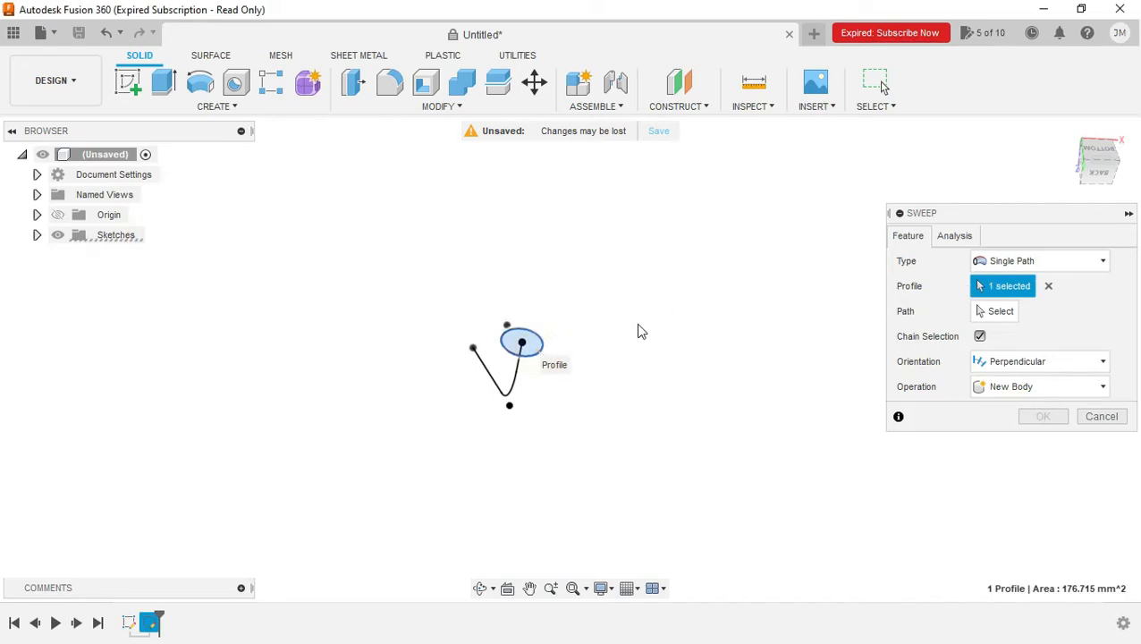
click(1002, 312)
click(517, 385)
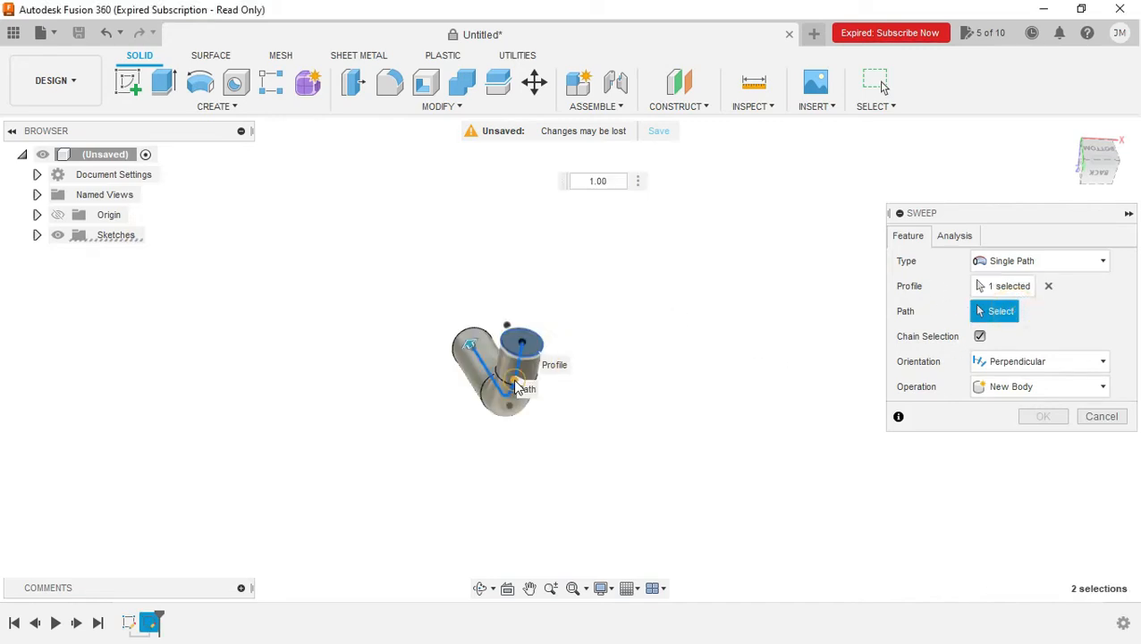
click(1043, 492)
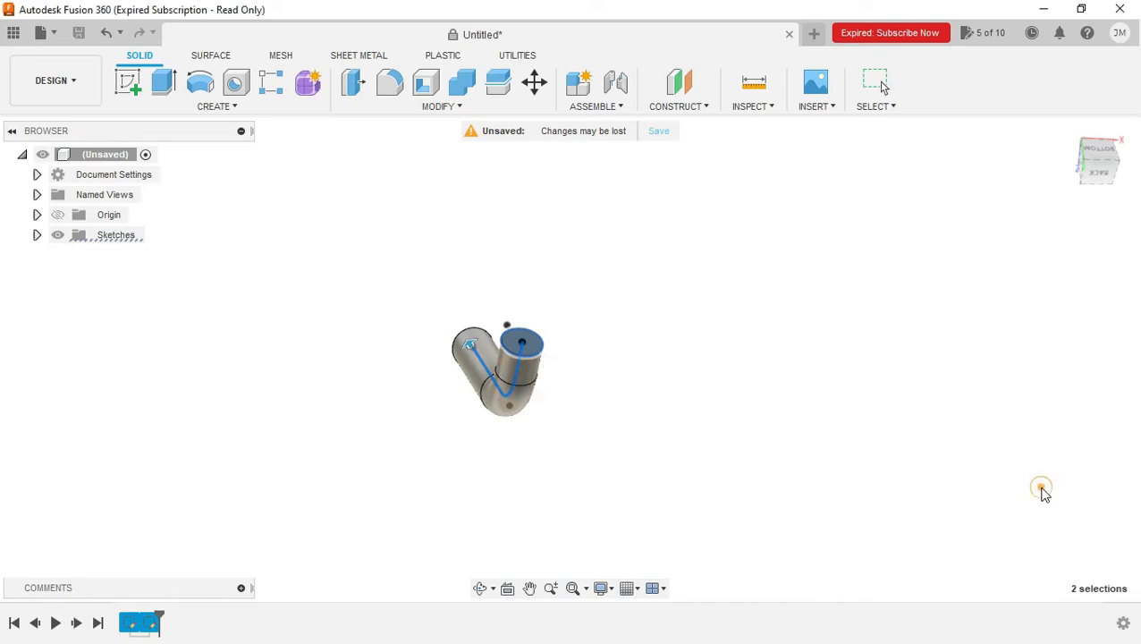
Examine the swept pipe from the side and from above, comparing its shape with the reference drawing in Photos.
mouse_move(1097, 173)
mouse_down()
mouse_move(1084, 106)
mouse_move(1051, 121)
mouse_move(1098, 176)
mouse_move(1078, 188)
mouse_move(1083, 199)
mouse_move(1086, 147)
mouse_move(1077, 197)
mouse_up()
click(1093, 164)
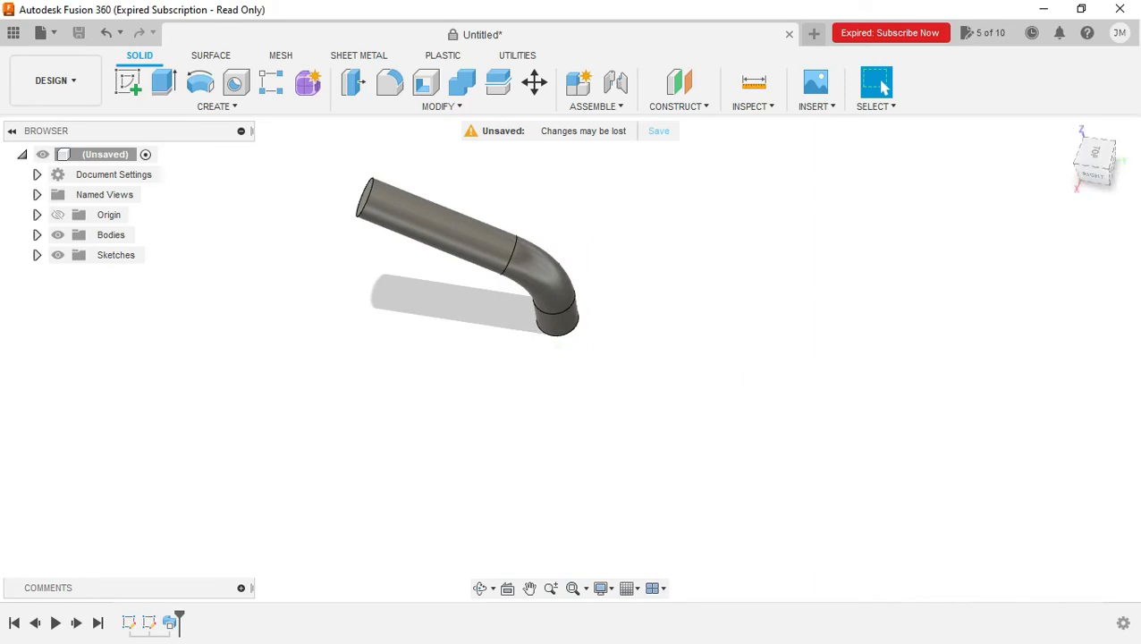
key(alt+Tab)
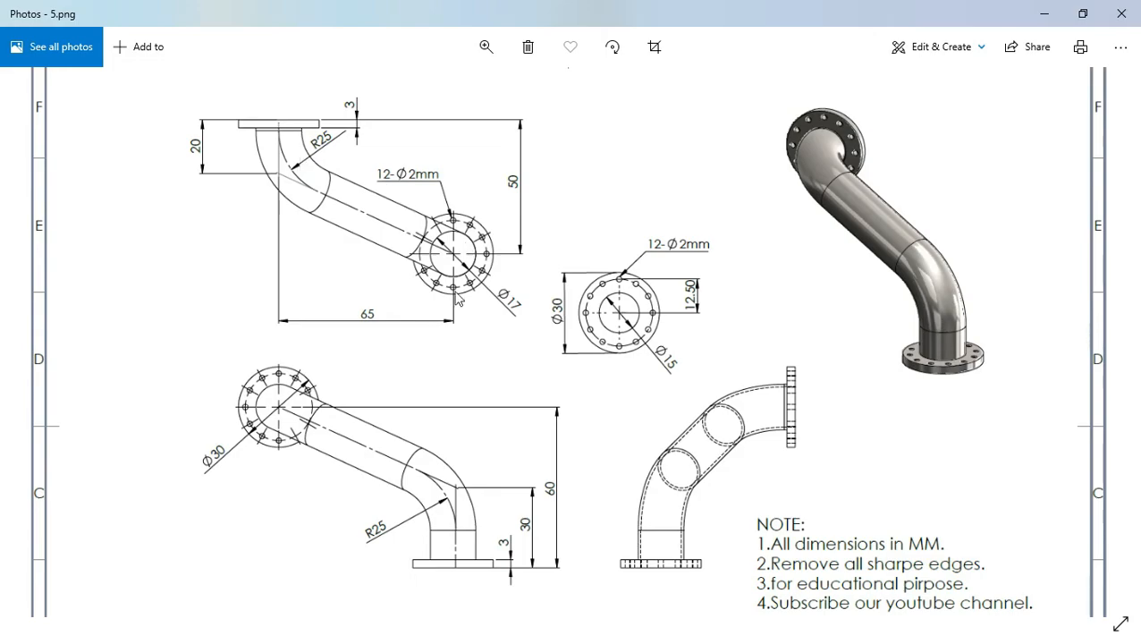
key(alt+Tab)
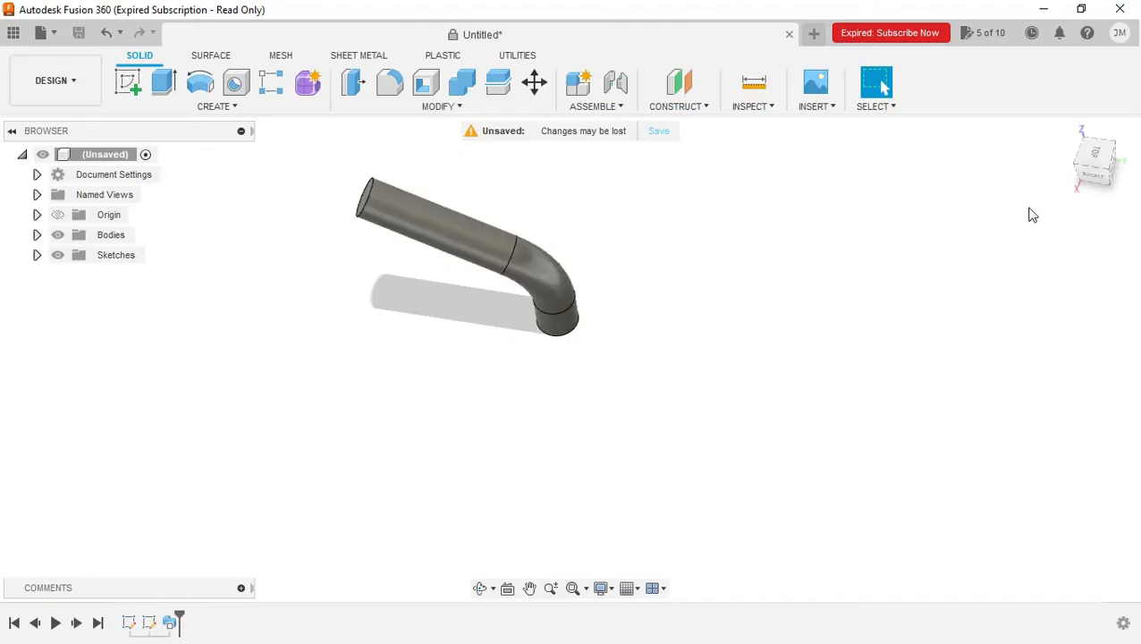
click(1085, 175)
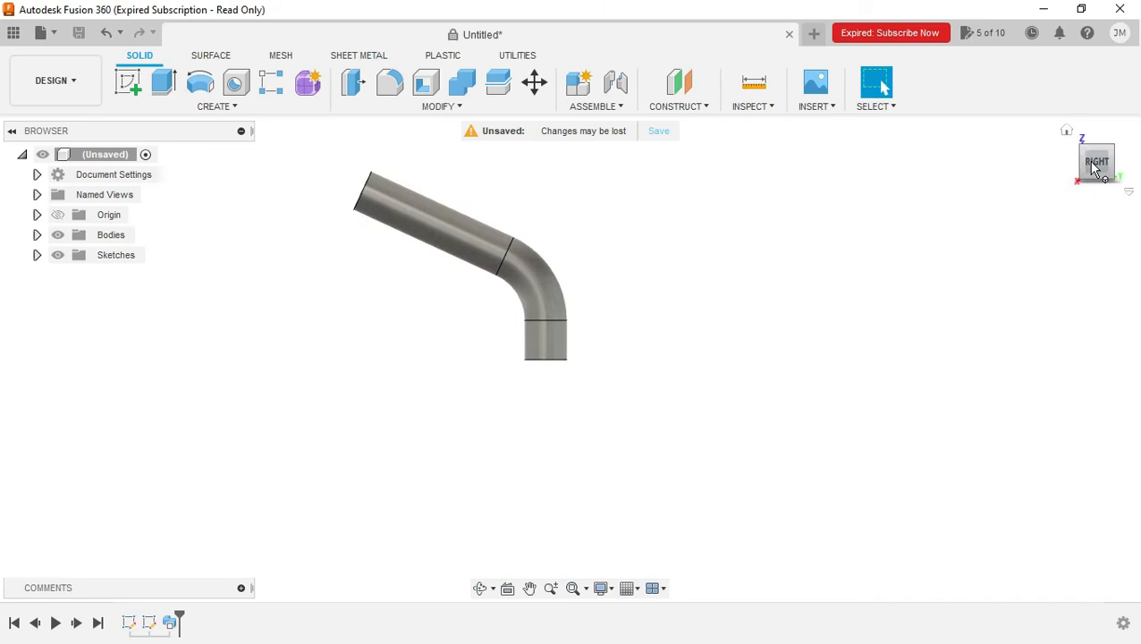
drag(1102, 167, 1103, 188)
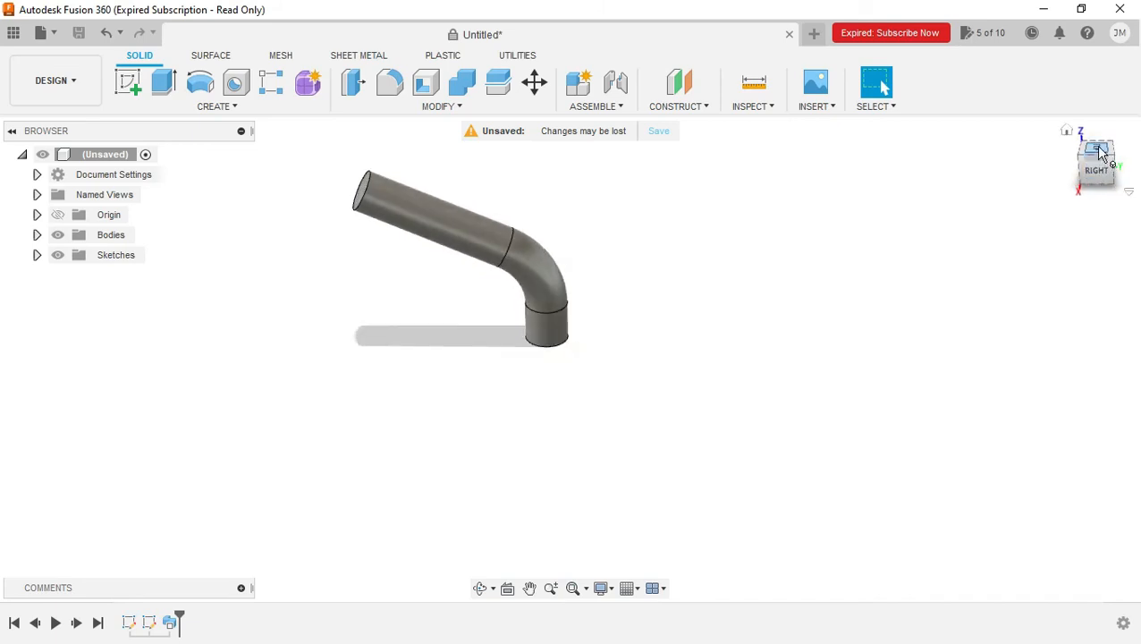
click(1098, 154)
key(alt+Tab)
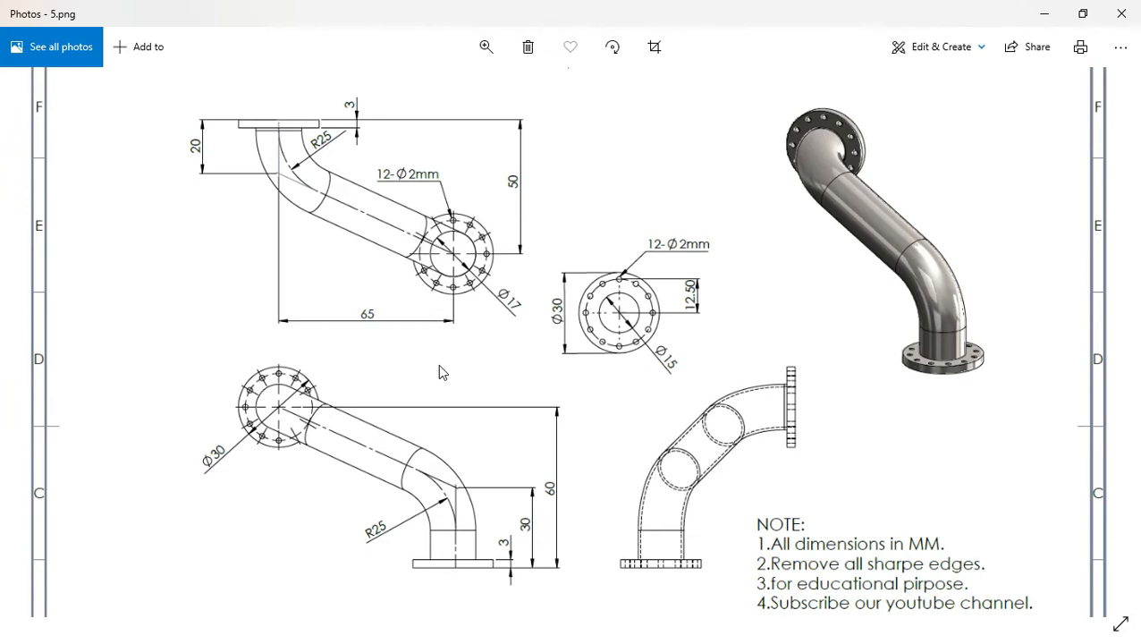
key(alt+Tab)
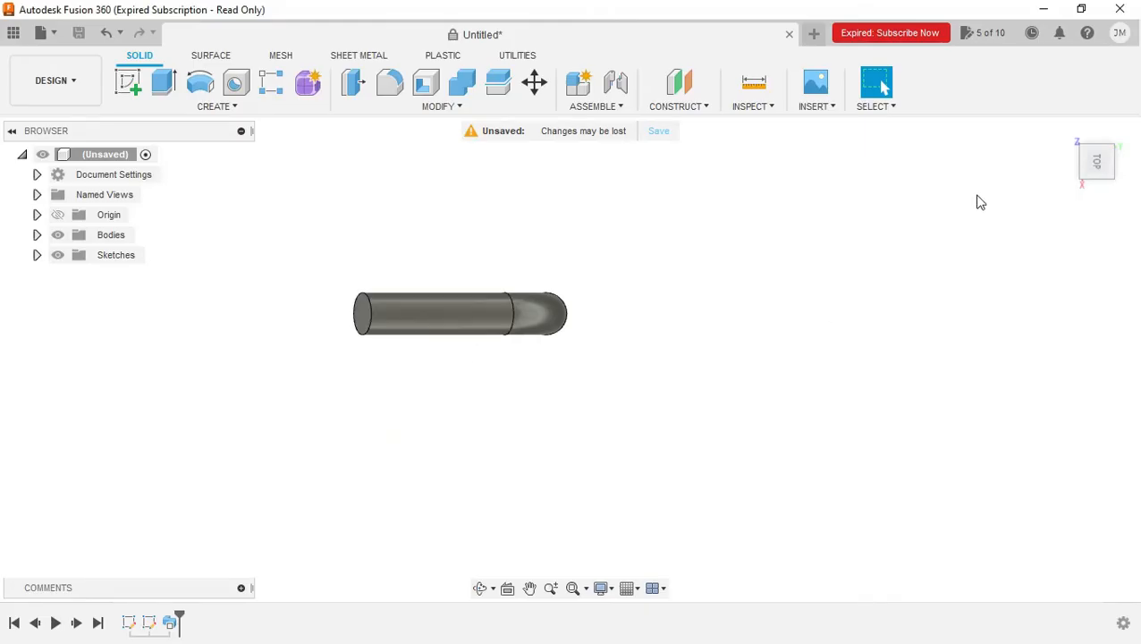
drag(1095, 172, 1094, 130)
click(1097, 172)
scroll(428, 368, down, 2)
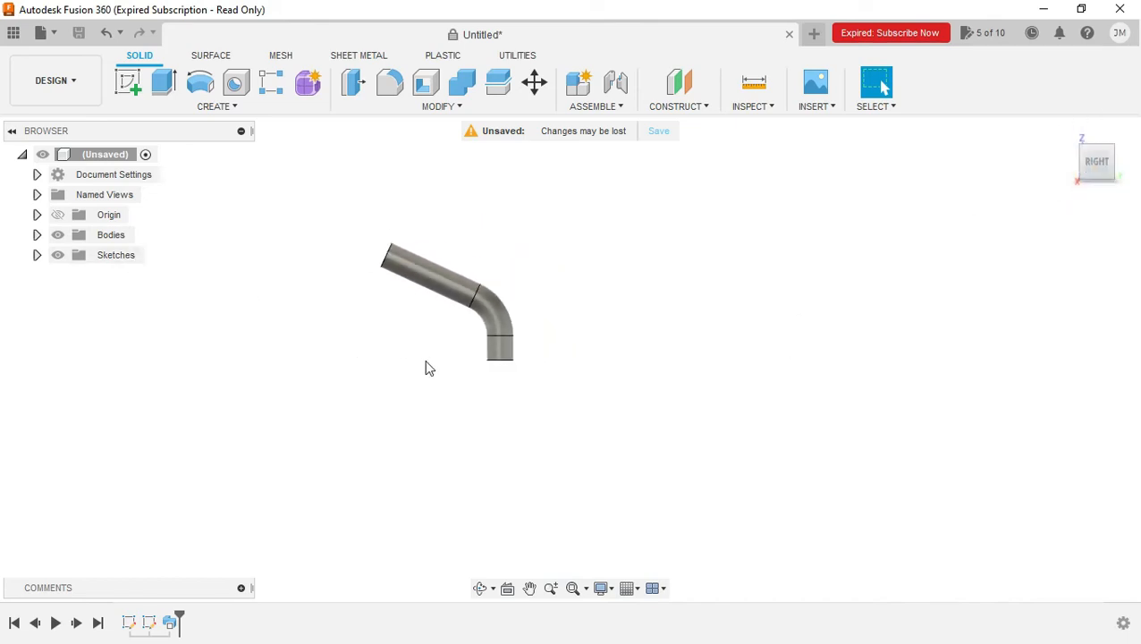
Delete both sketches and the sweep feature, and check the reference drawing in Photos.
drag(176, 619, 132, 628)
key(alt+Tab)
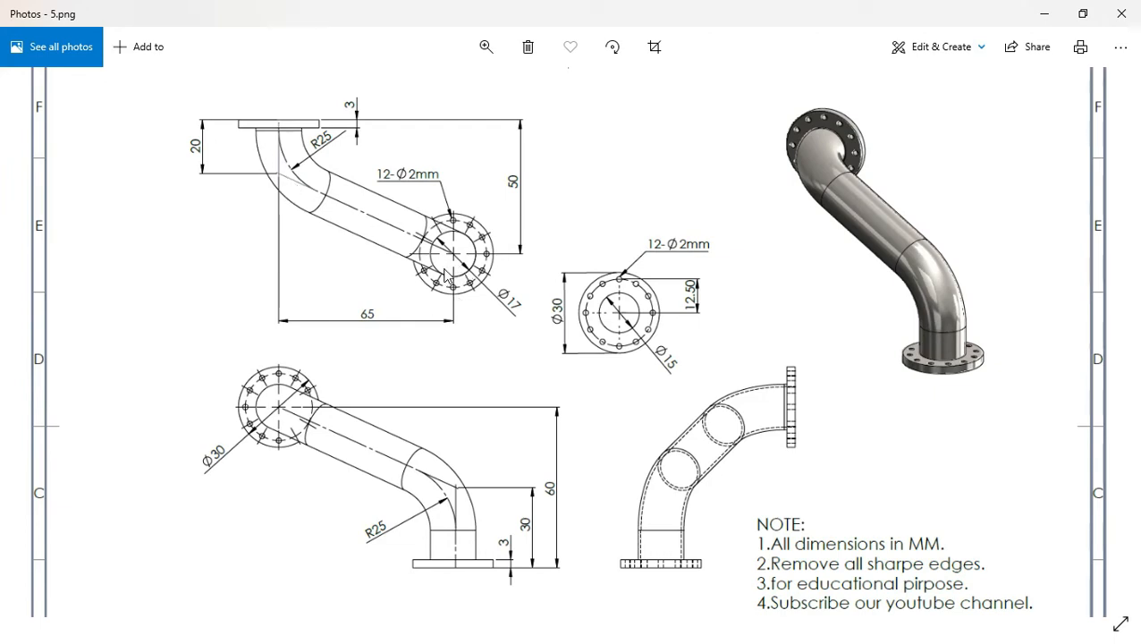
key(alt+Tab)
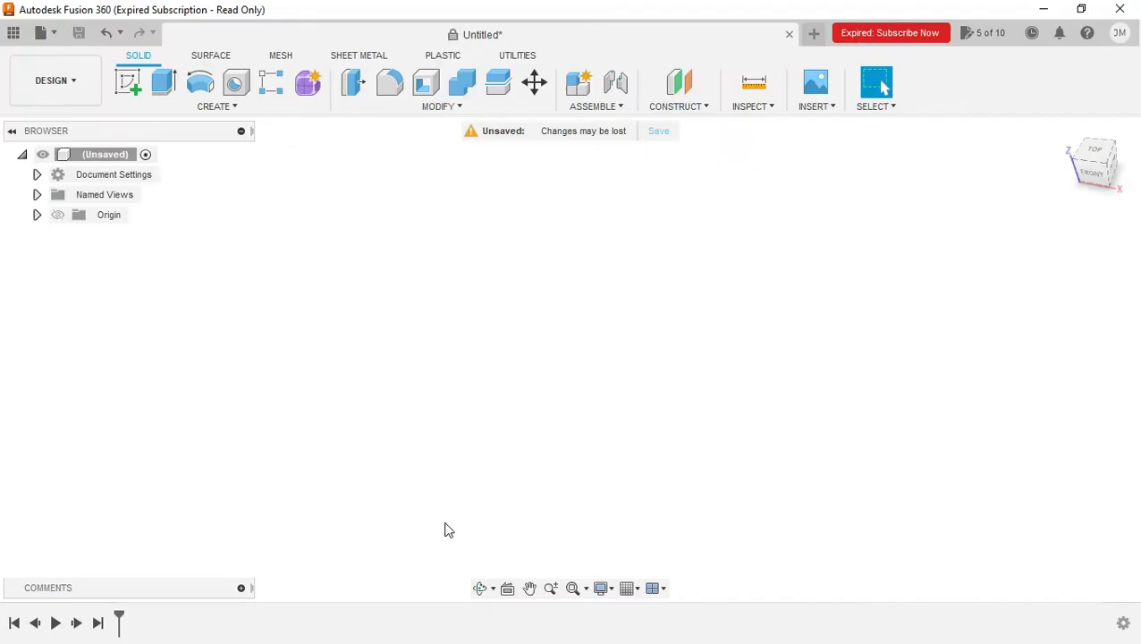
Start a new sketch on the front plane and draw a vertical line about 36 mm long upward from the origin.
click(128, 82)
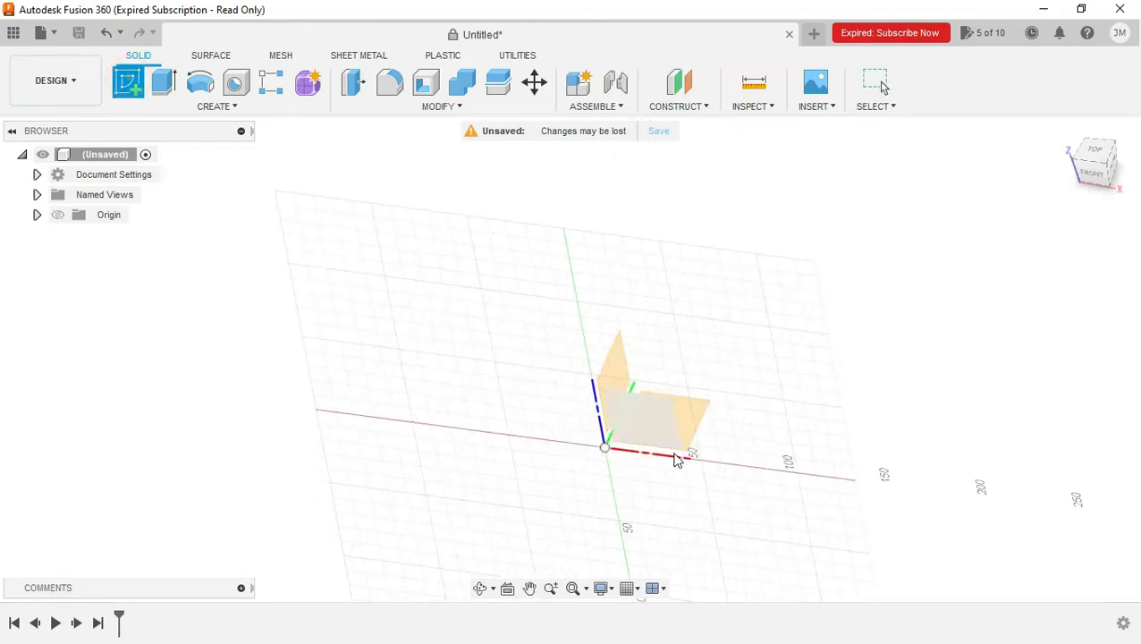
click(1093, 170)
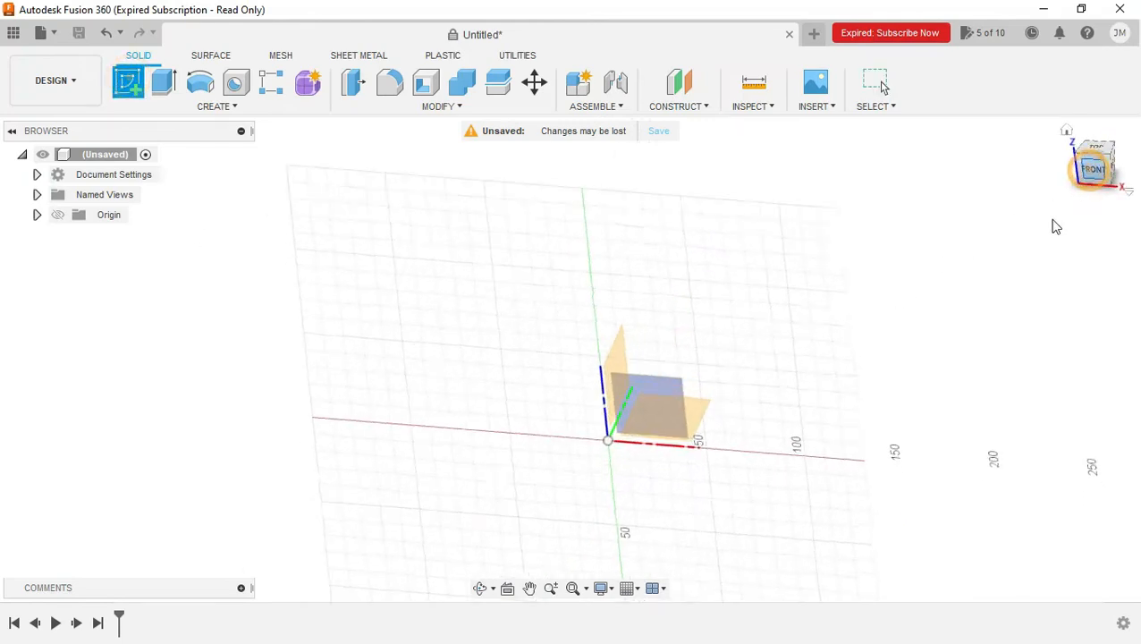
click(667, 349)
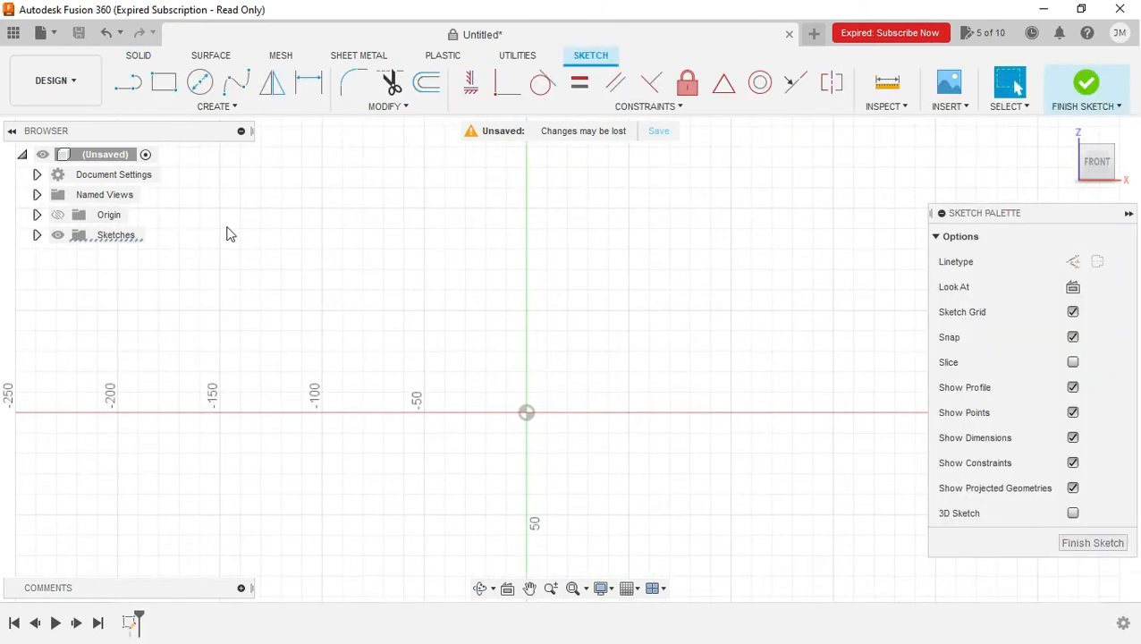
click(130, 90)
click(526, 412)
click(526, 343)
key(Escape)
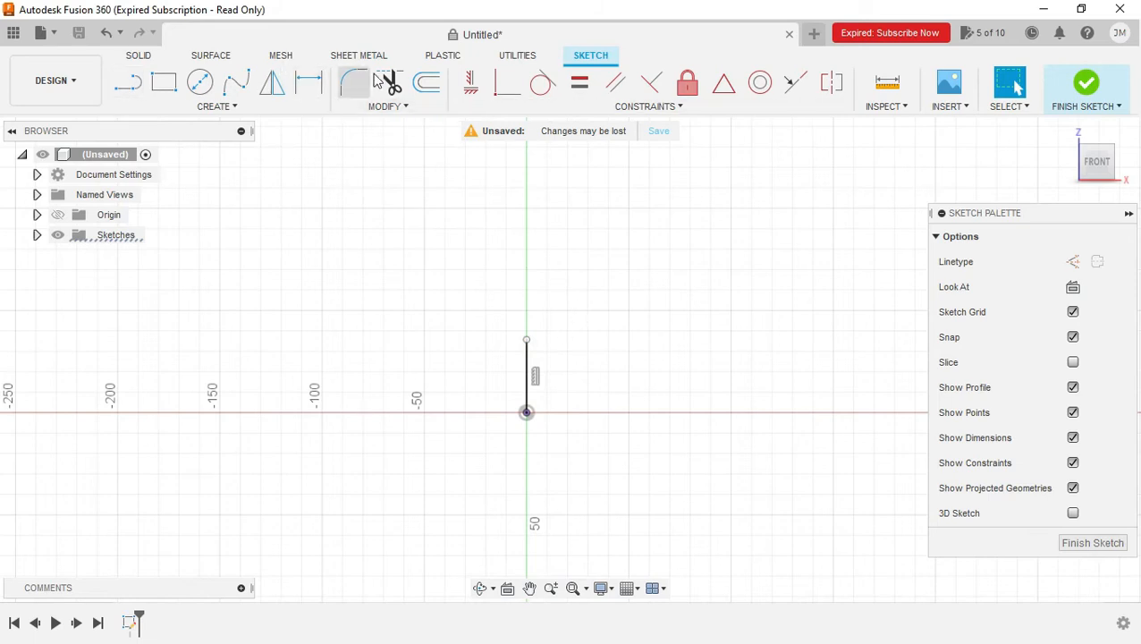
Dimension the vertical line's length to 30 mm.
click(308, 82)
click(528, 372)
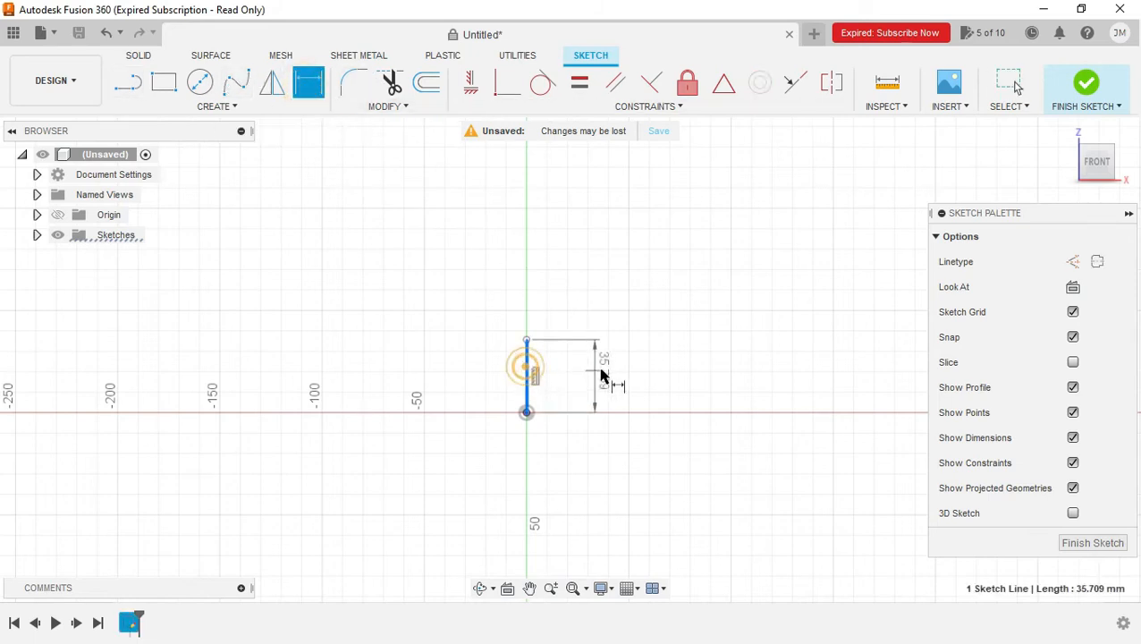
click(669, 394)
text(30)
key(Return)
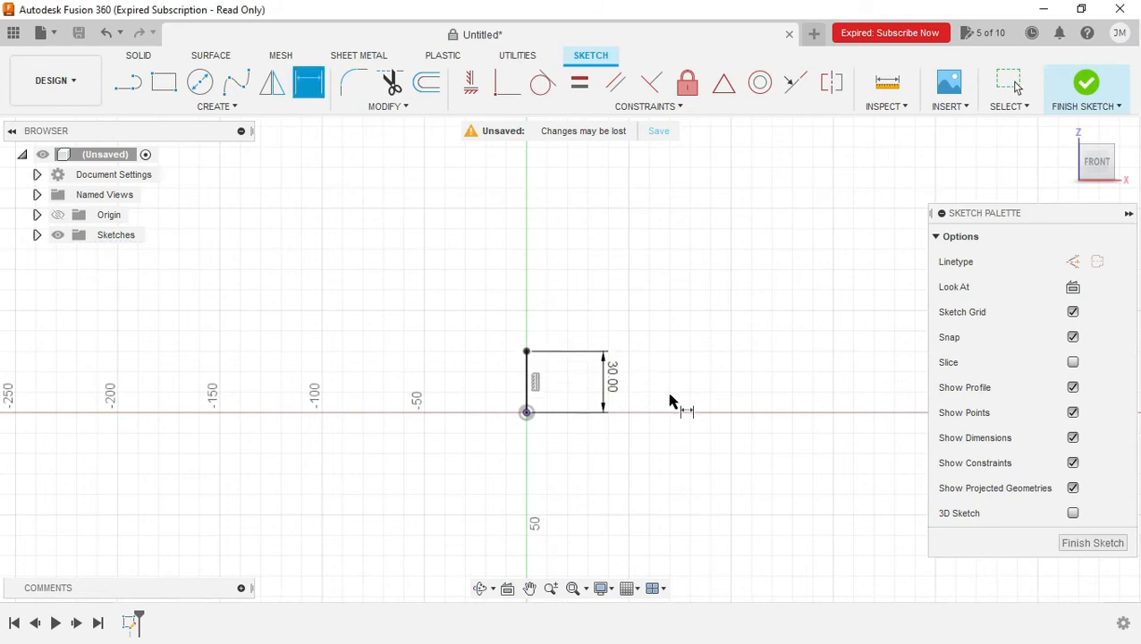
key(Escape)
Check the reference drawing in Photos and sketch a separate horizontal line about 35 mm long, above and to the left of the vertical line.
key(alt+Tab)
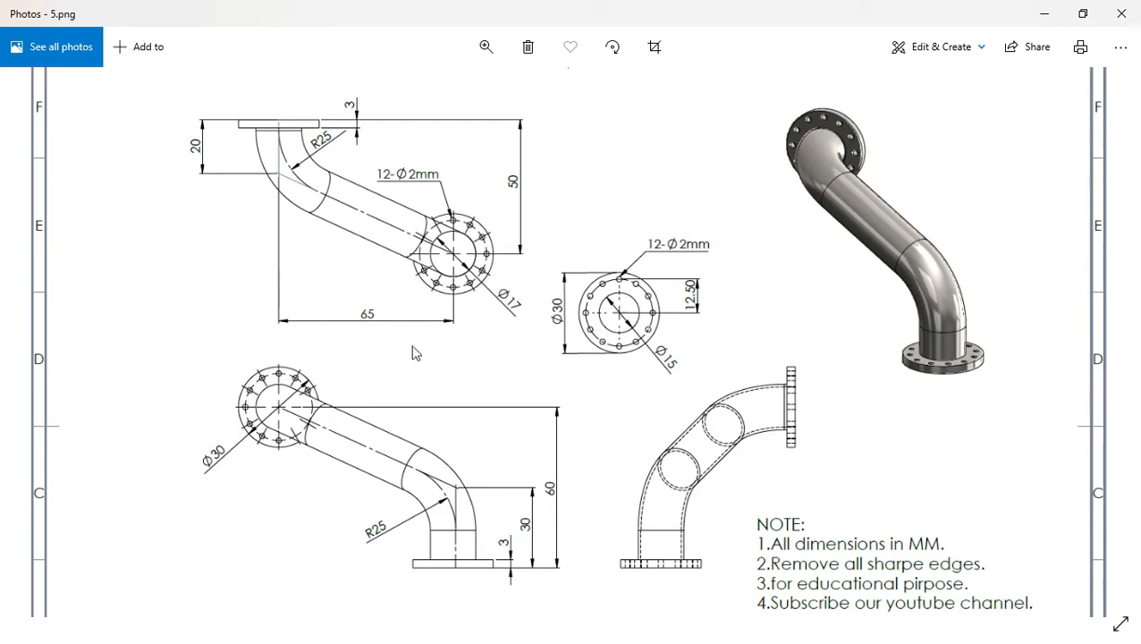
key(alt+Tab)
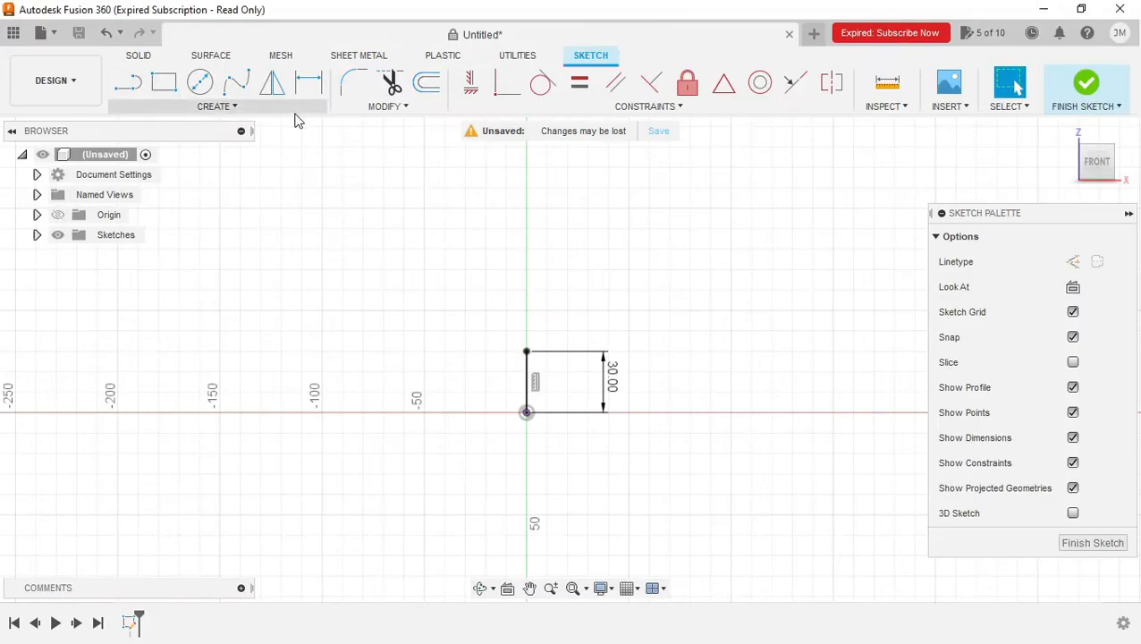
click(127, 84)
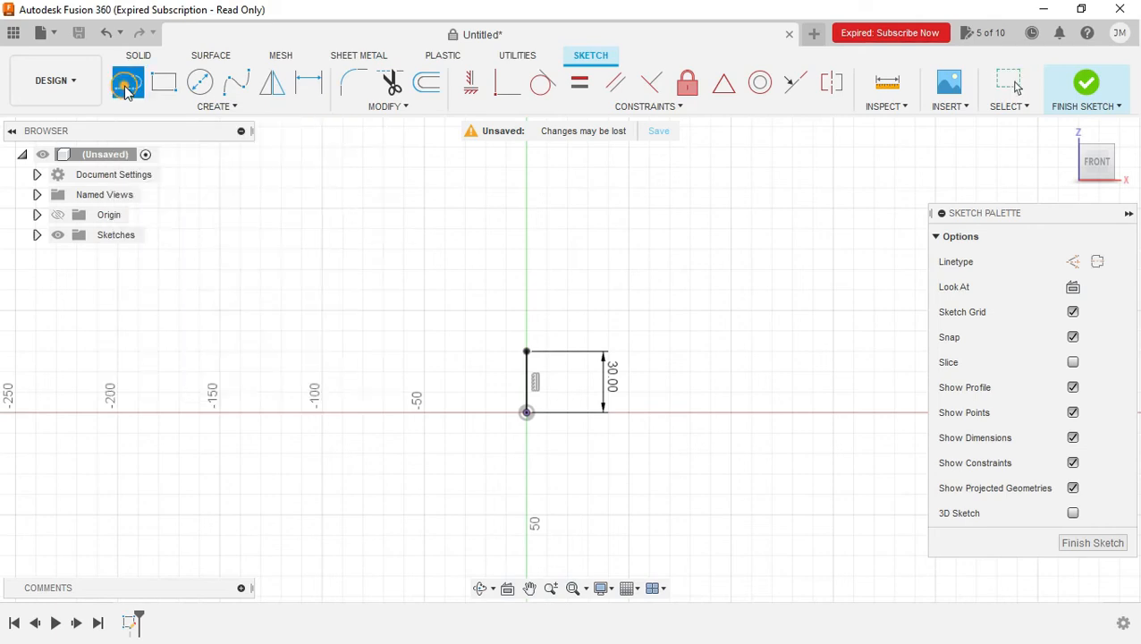
click(219, 208)
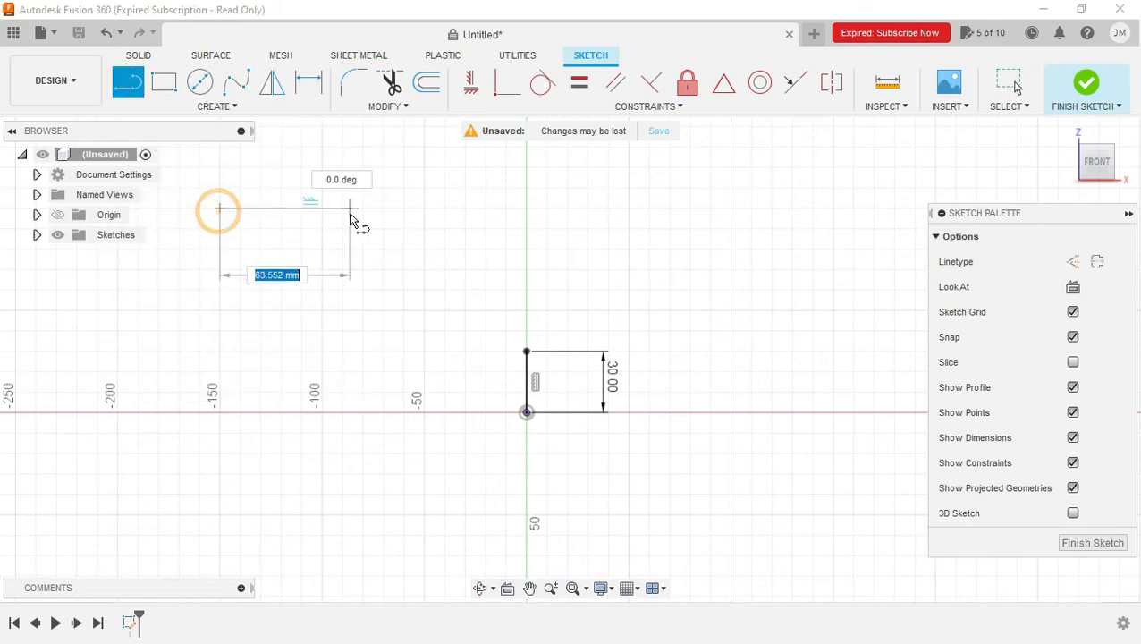
click(290, 211)
key(Escape)
Turn the horizontal line into a centerline and try to dimension its vertical distance from the origin.
click(256, 211)
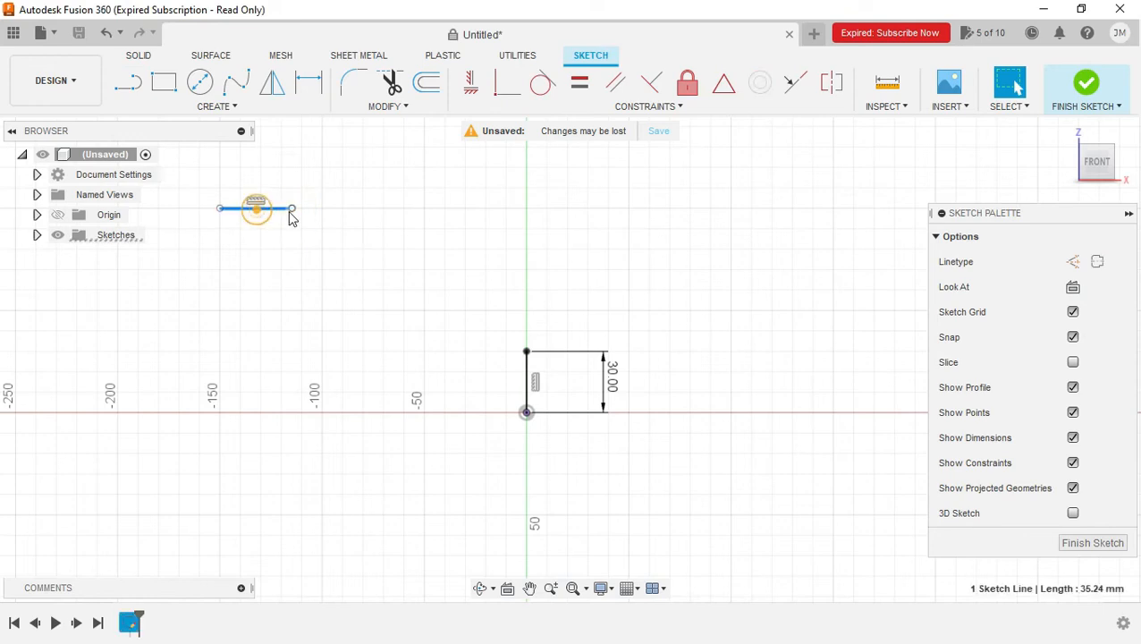
right_click(281, 210)
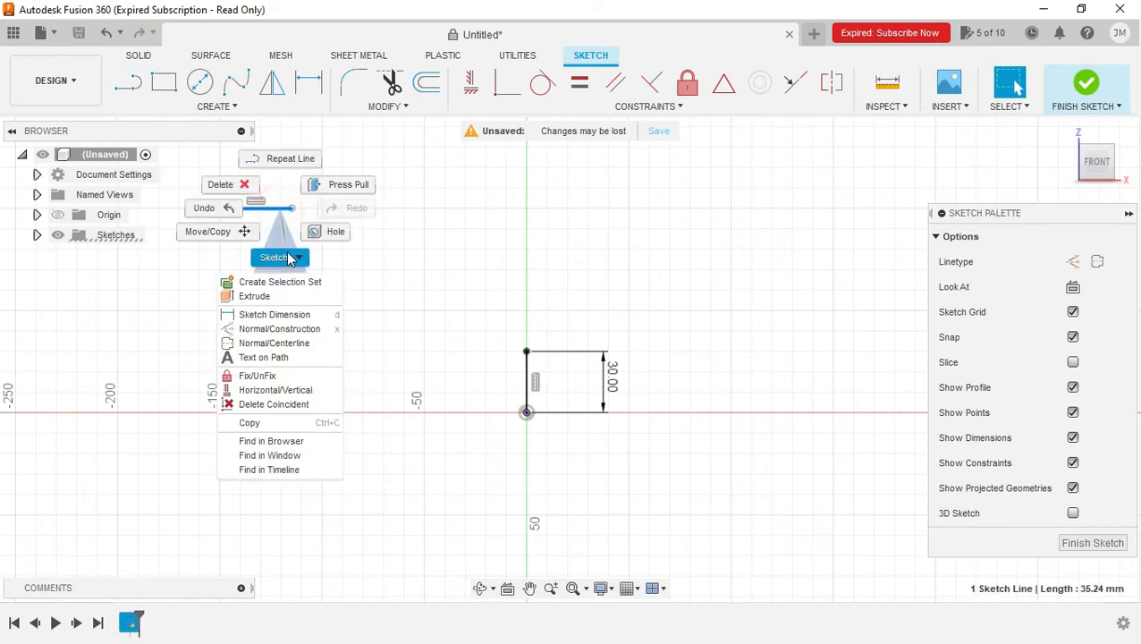
click(308, 344)
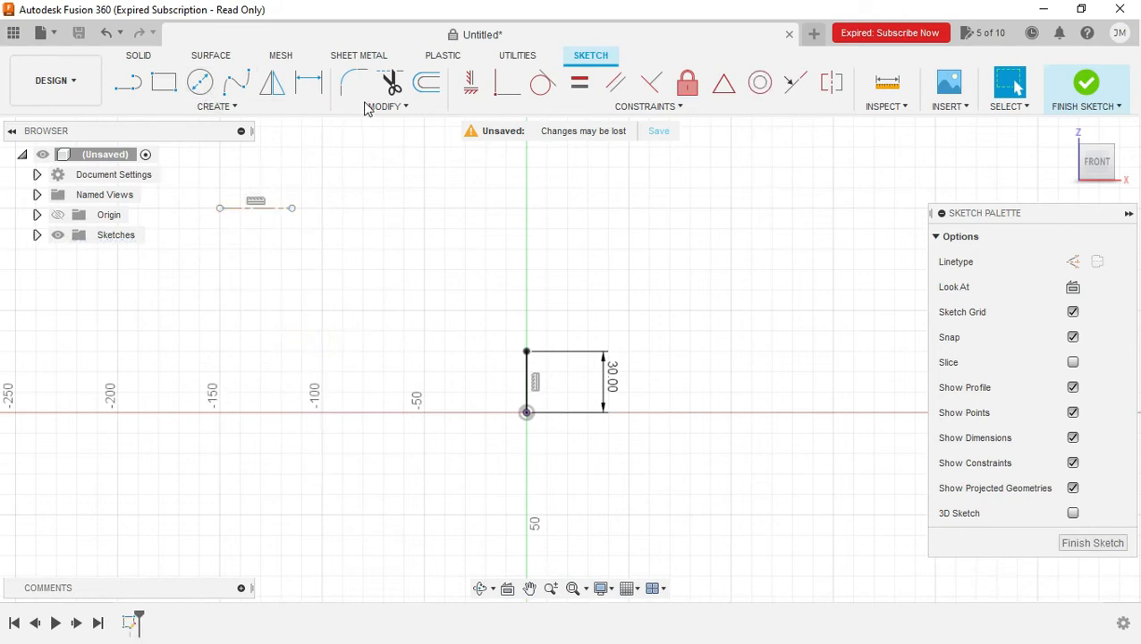
click(308, 82)
click(243, 210)
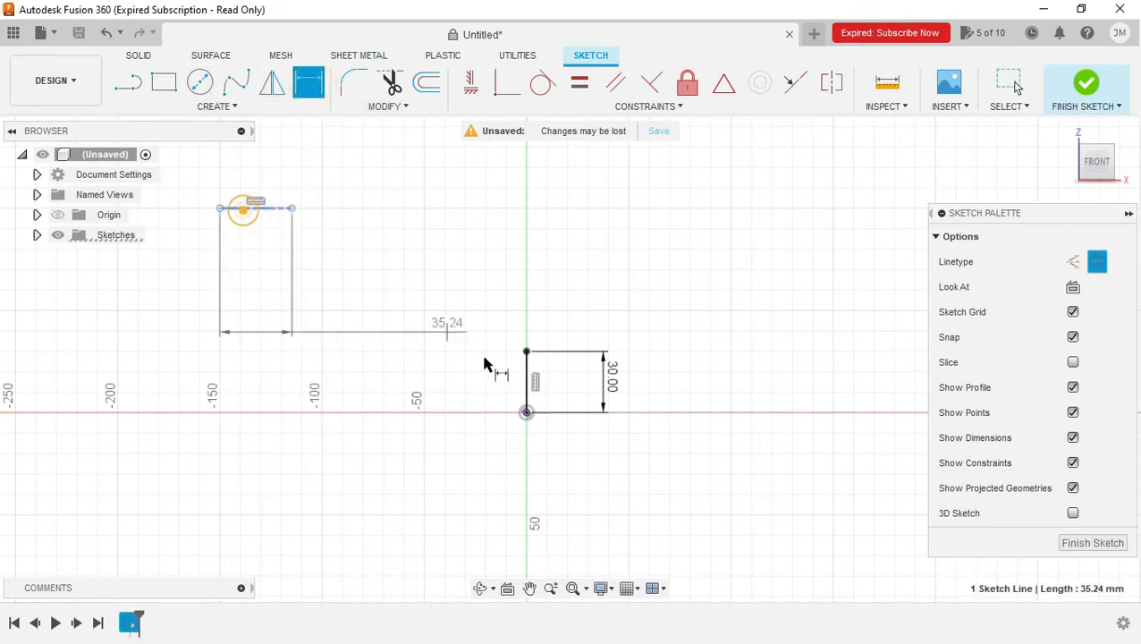
click(526, 413)
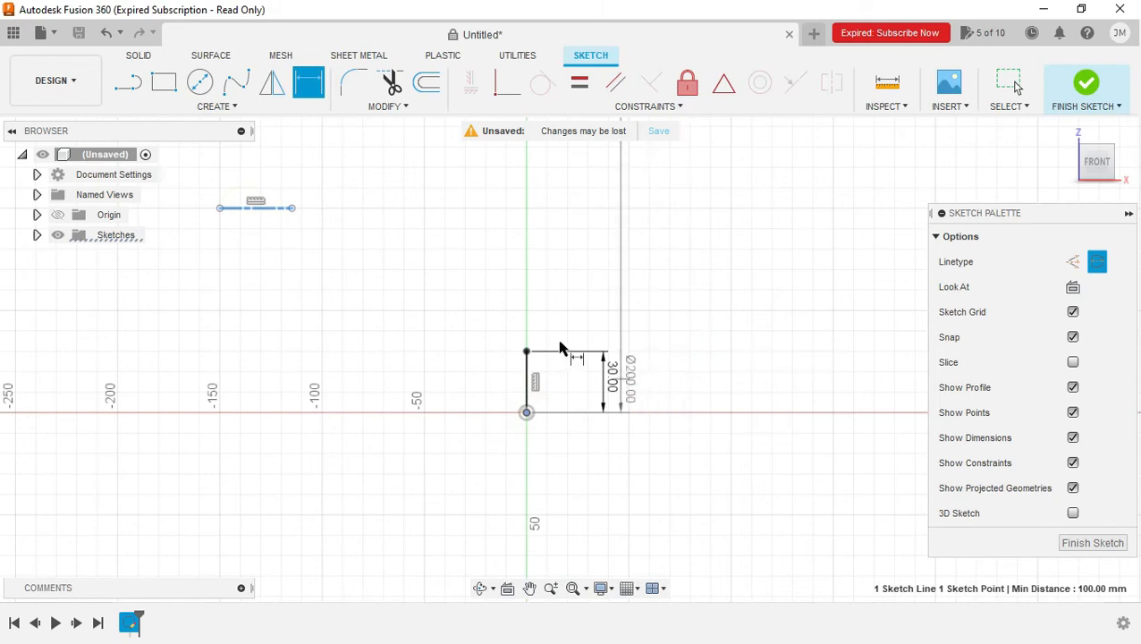
key(Escape)
Convert the horizontal line to construction geometry and dimension its vertical distance from the origin to 60 mm.
right_click(255, 214)
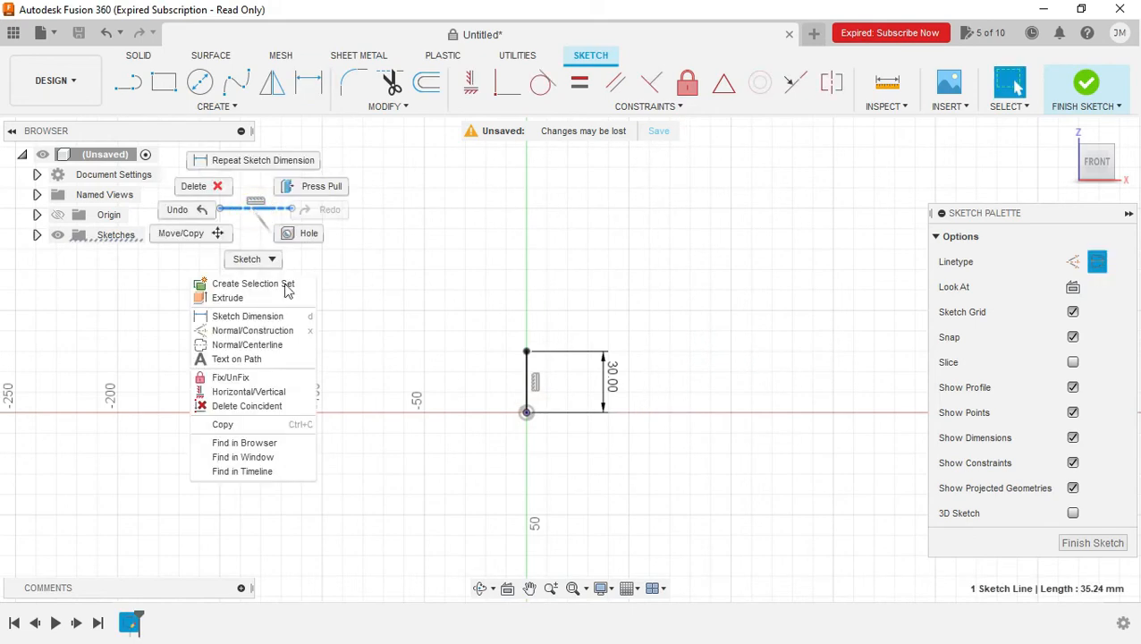
click(286, 330)
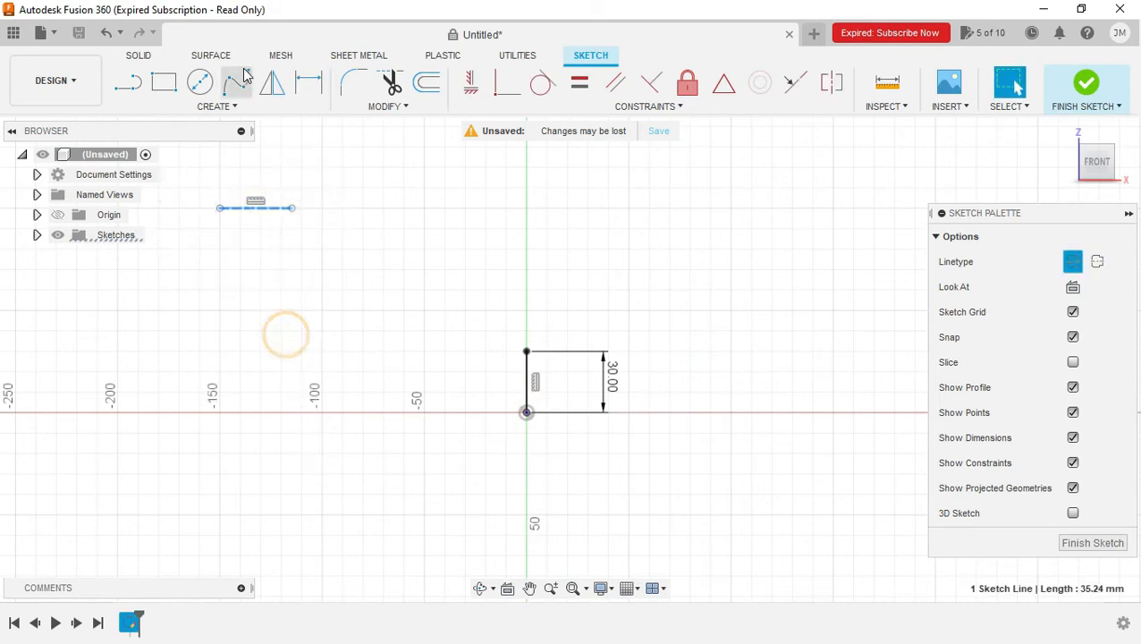
click(308, 82)
click(270, 215)
click(527, 413)
click(677, 346)
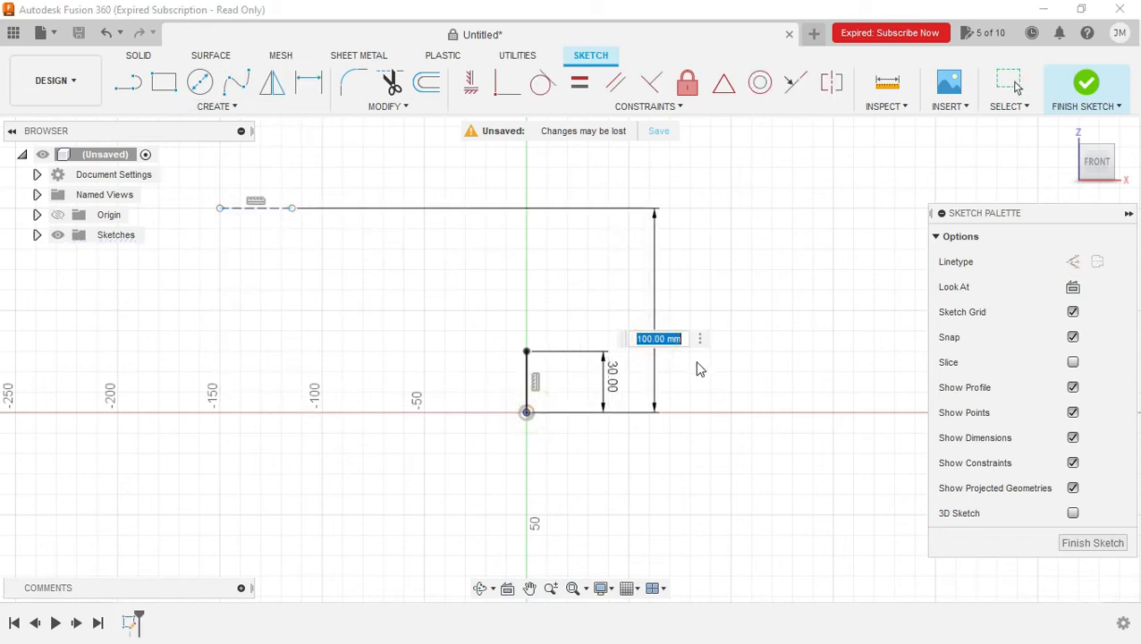
key(alt+Tab)
key(alt+Tab)
text(60)
key(Return)
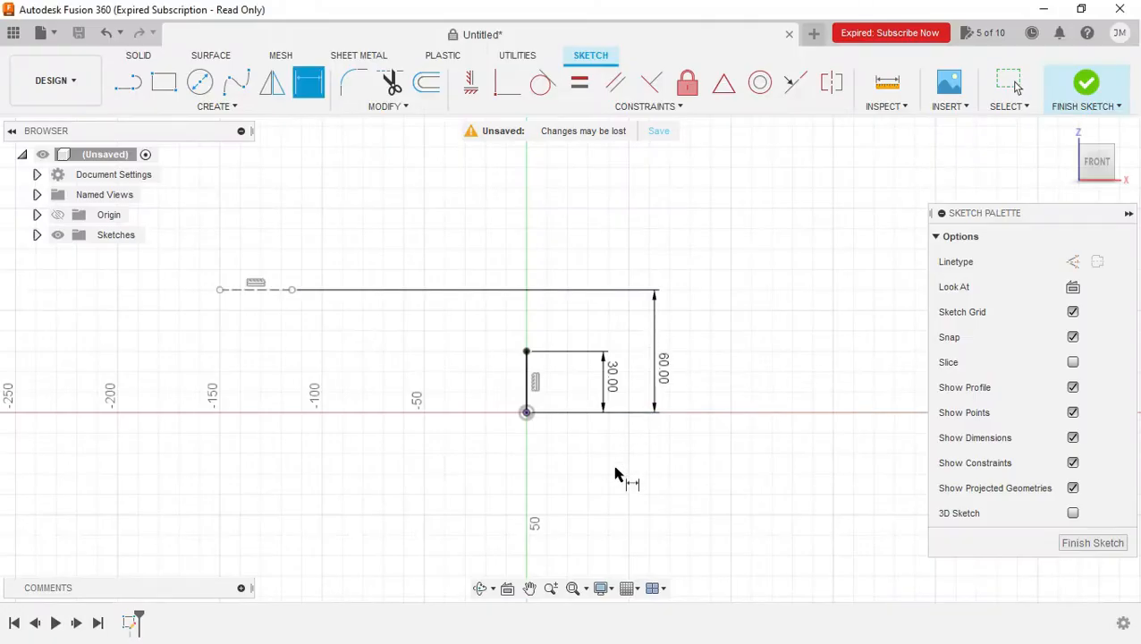
Check the offset in the Photos reference drawing and dimension the construction line's outer endpoint 65 mm horizontally from the origin.
key(alt+Tab)
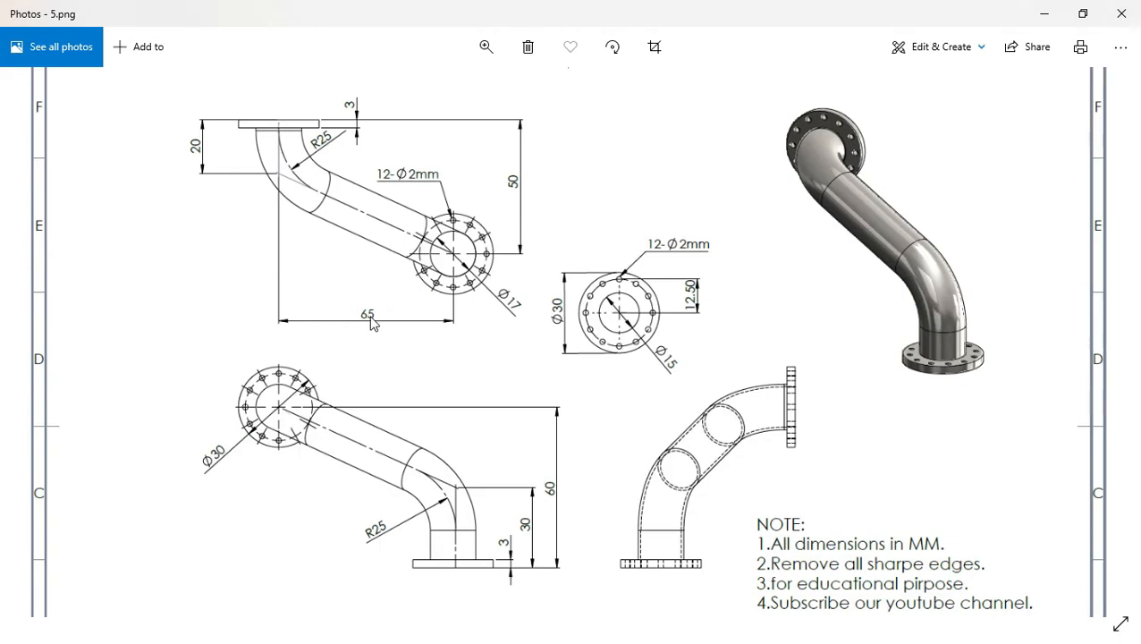
key(alt+Tab)
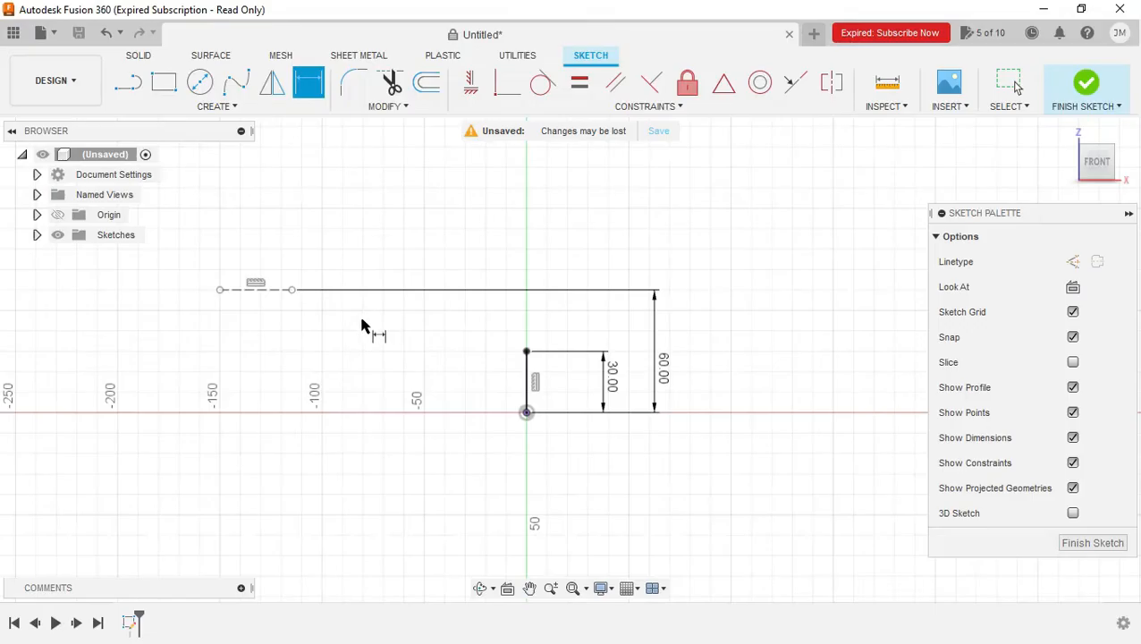
click(219, 290)
click(526, 412)
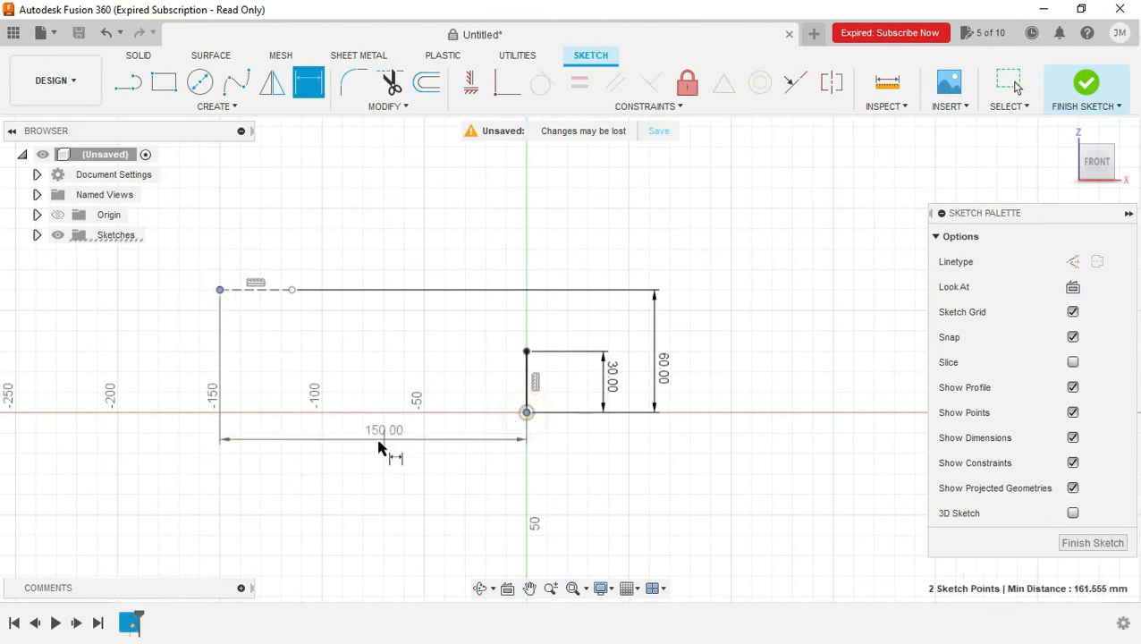
click(376, 460)
text(65)
key(Return)
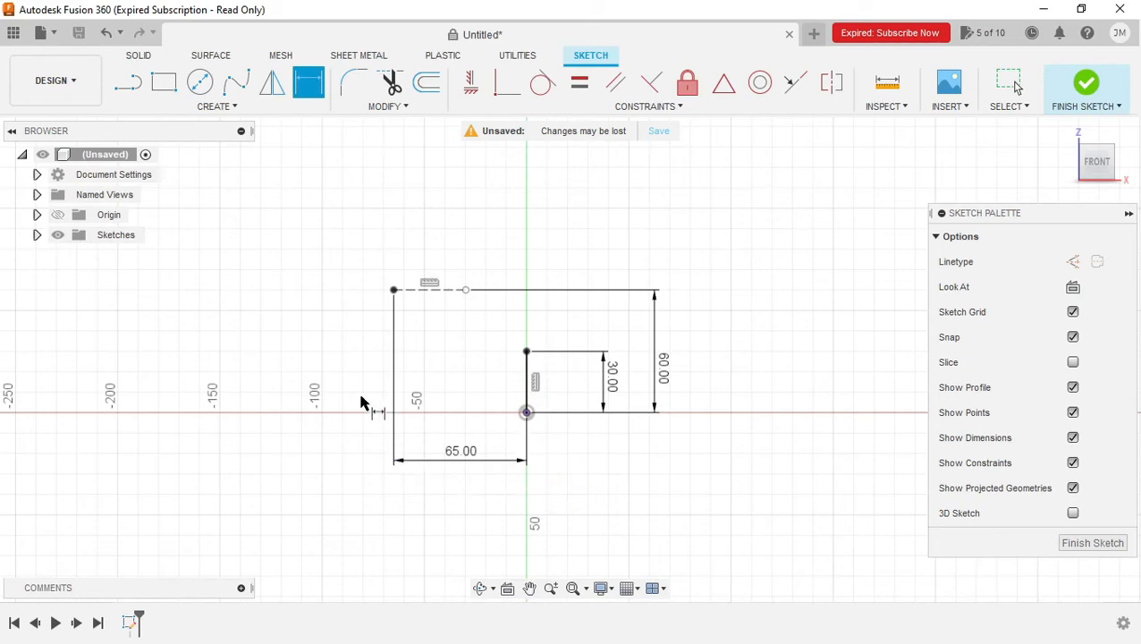
Review the reference drawing in Photos and finish the front-plane sketch.
key(alt+Tab)
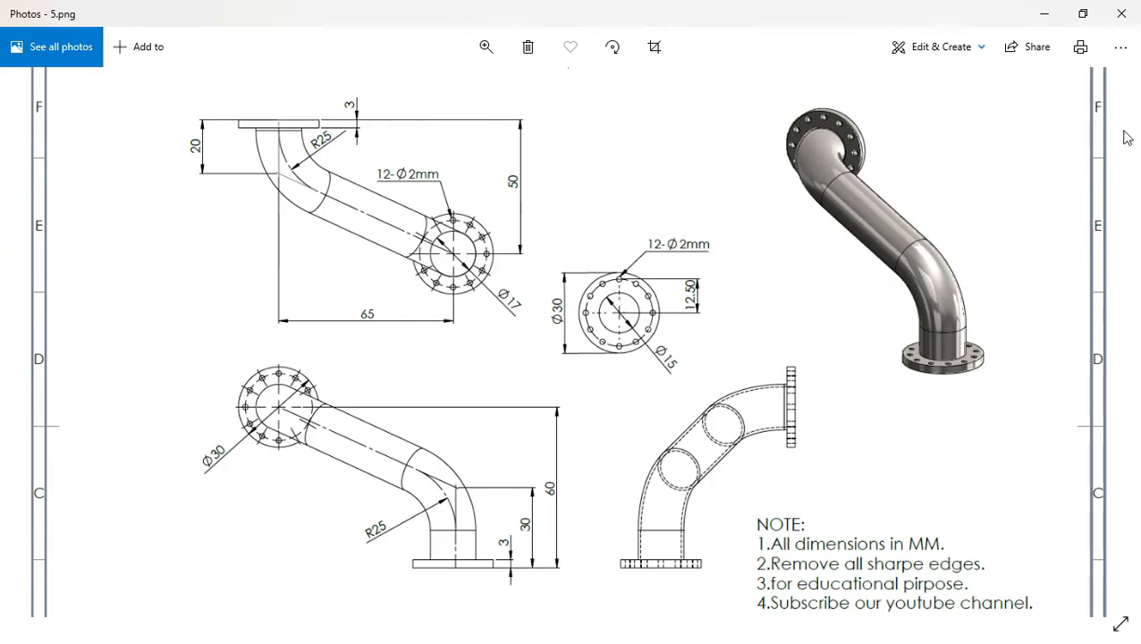
key(alt+Tab)
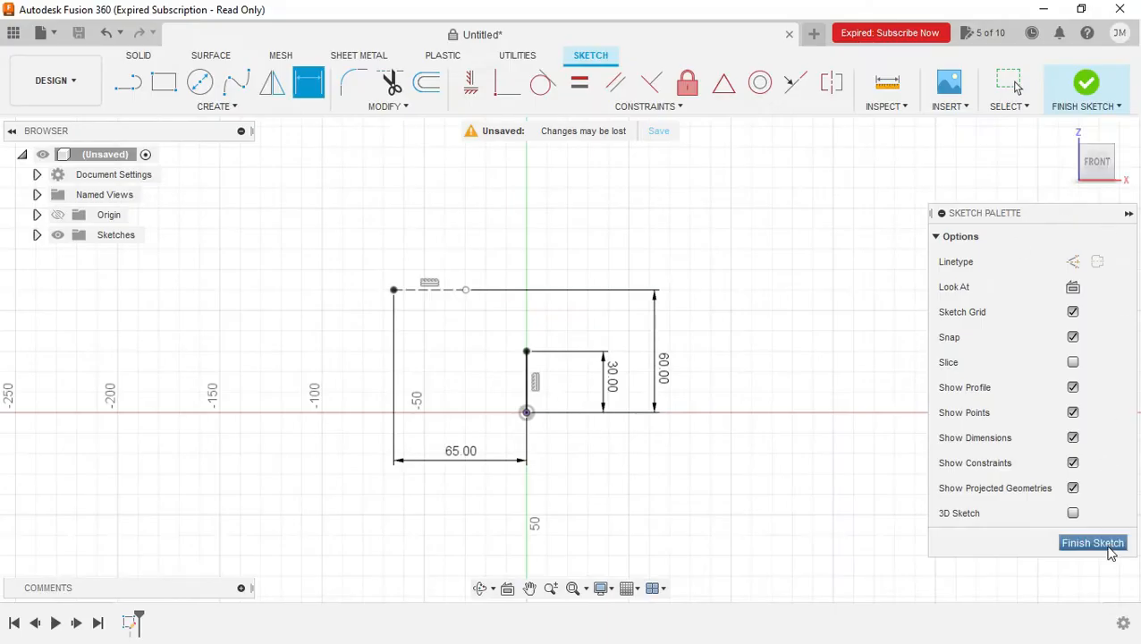
click(1109, 545)
middle_drag(703, 397, 613, 355)
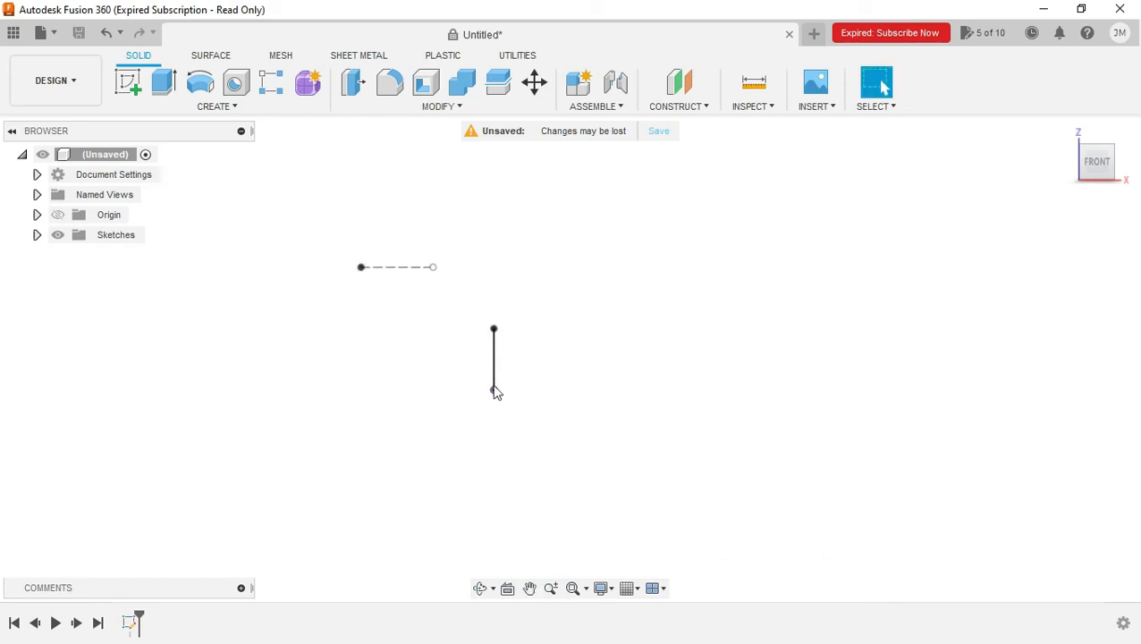
click(394, 269)
click(410, 370)
Create a construction plane offset 60 mm above the XY plane, checking the height in the Photos drawing.
click(678, 111)
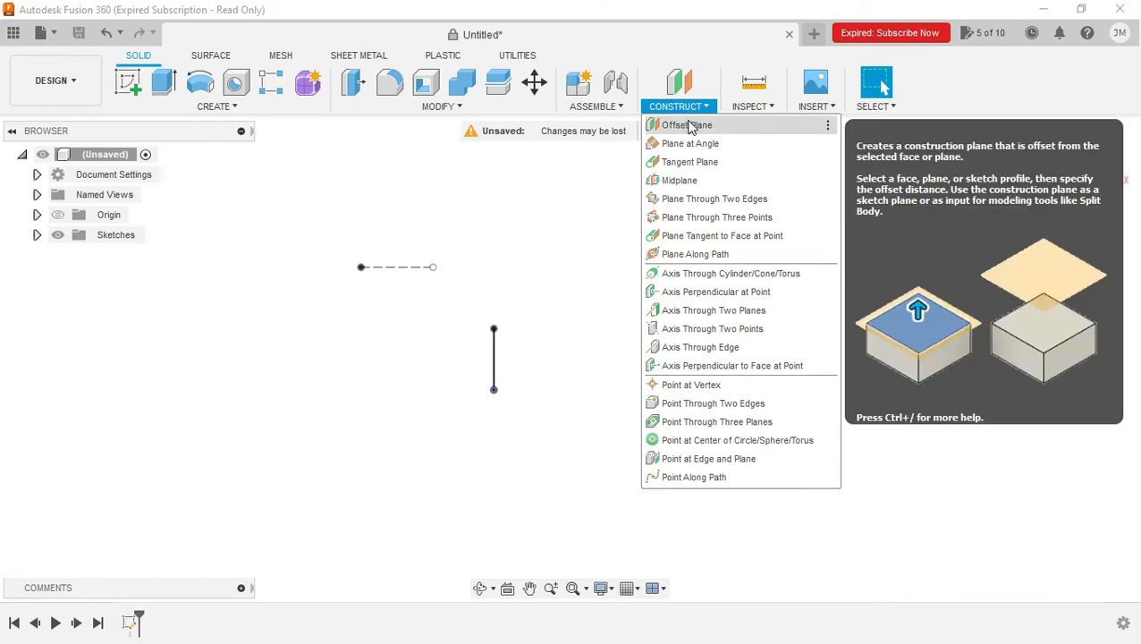
click(690, 126)
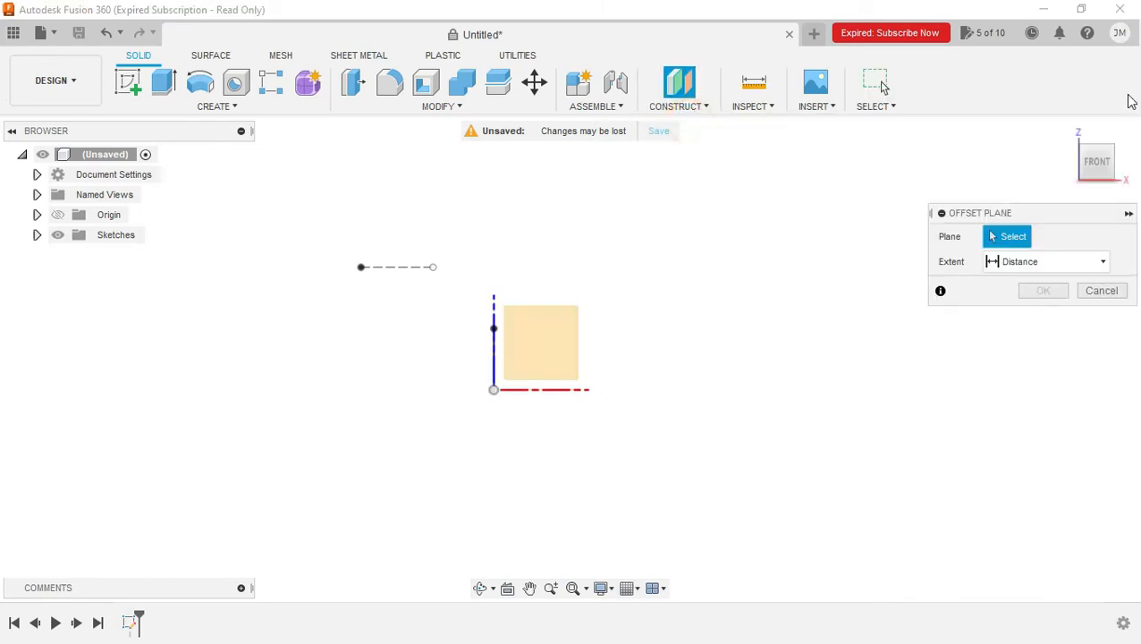
click(1074, 142)
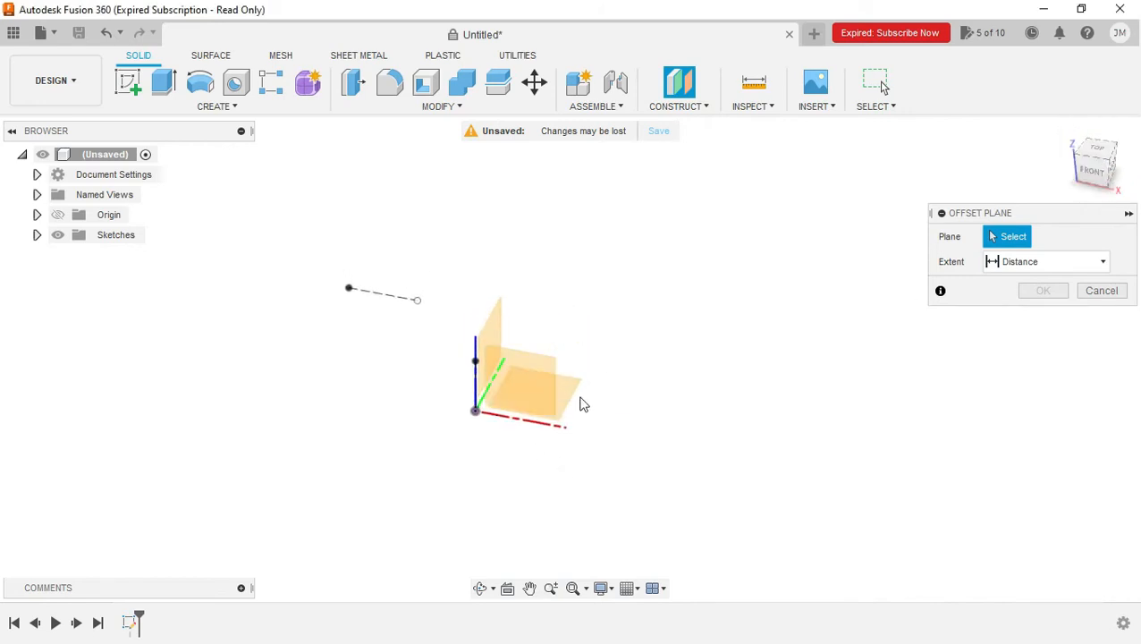
click(577, 397)
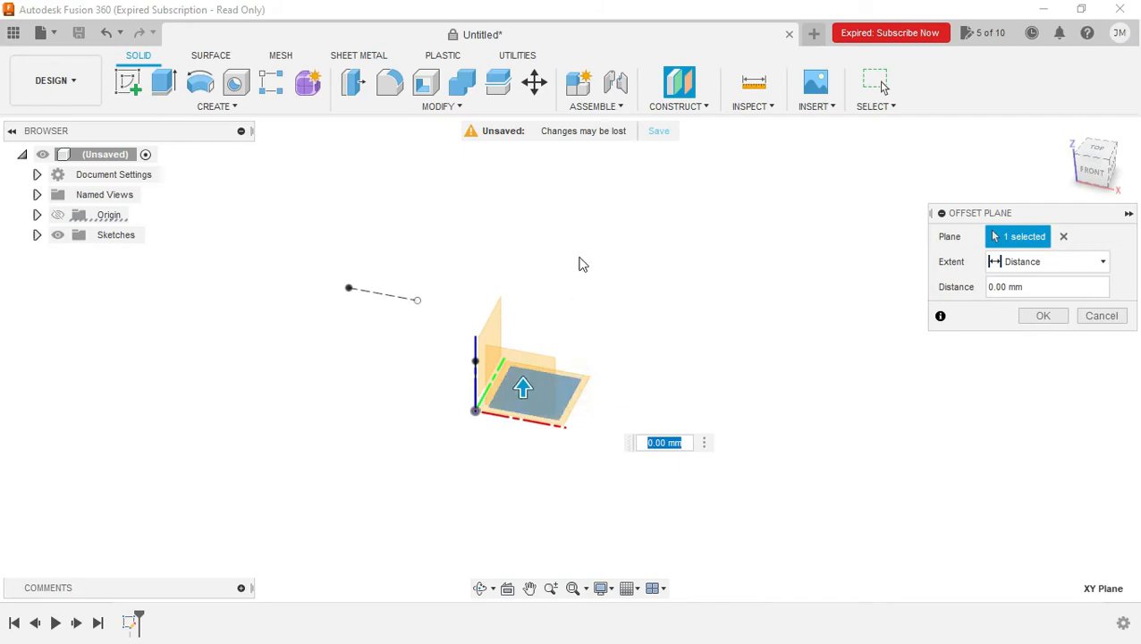
key(alt+Tab)
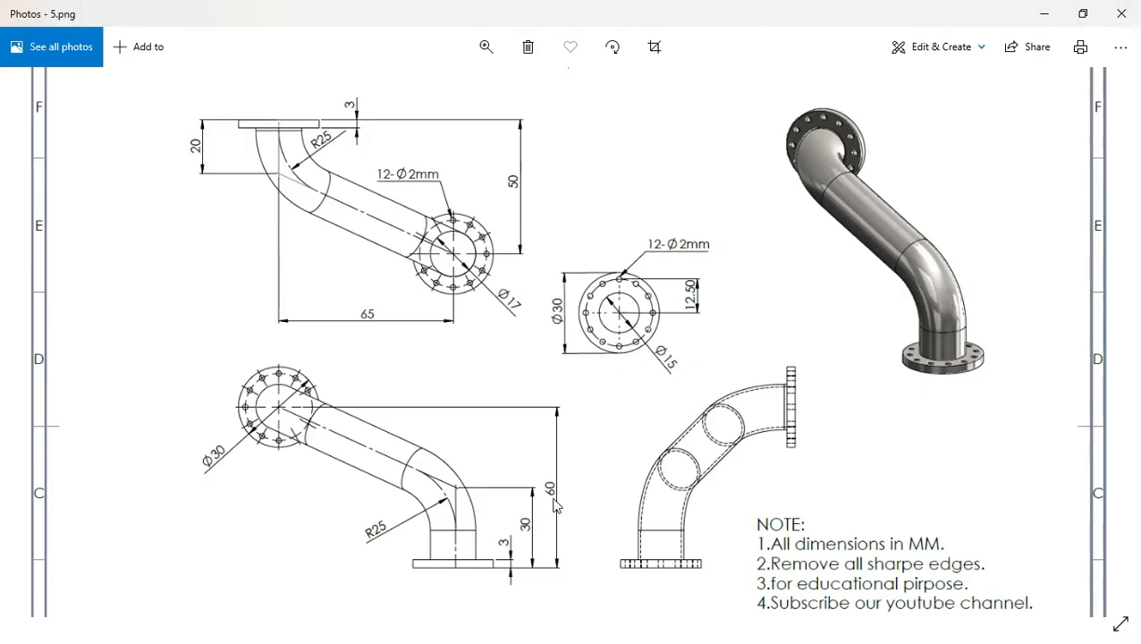
key(alt+Tab)
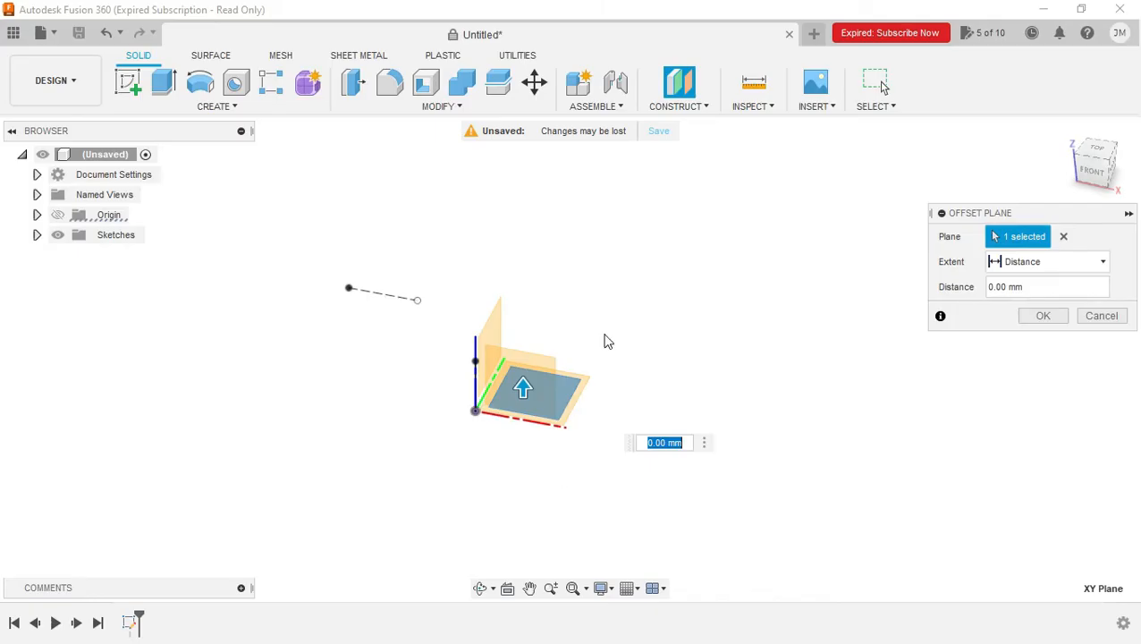
click(1027, 290)
text(60)
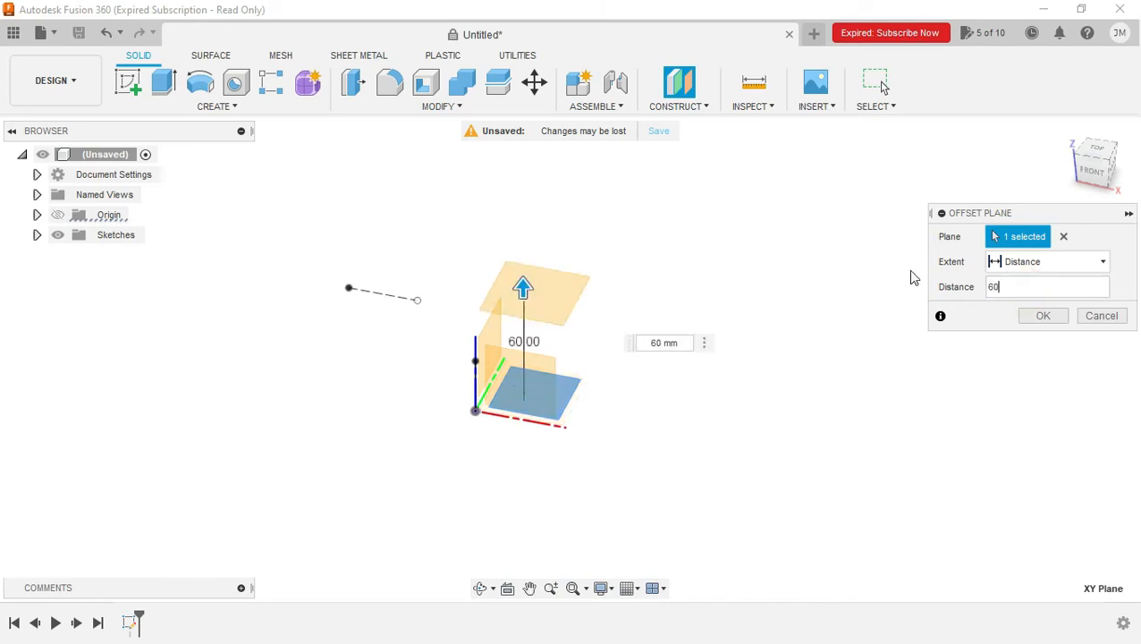
click(1043, 316)
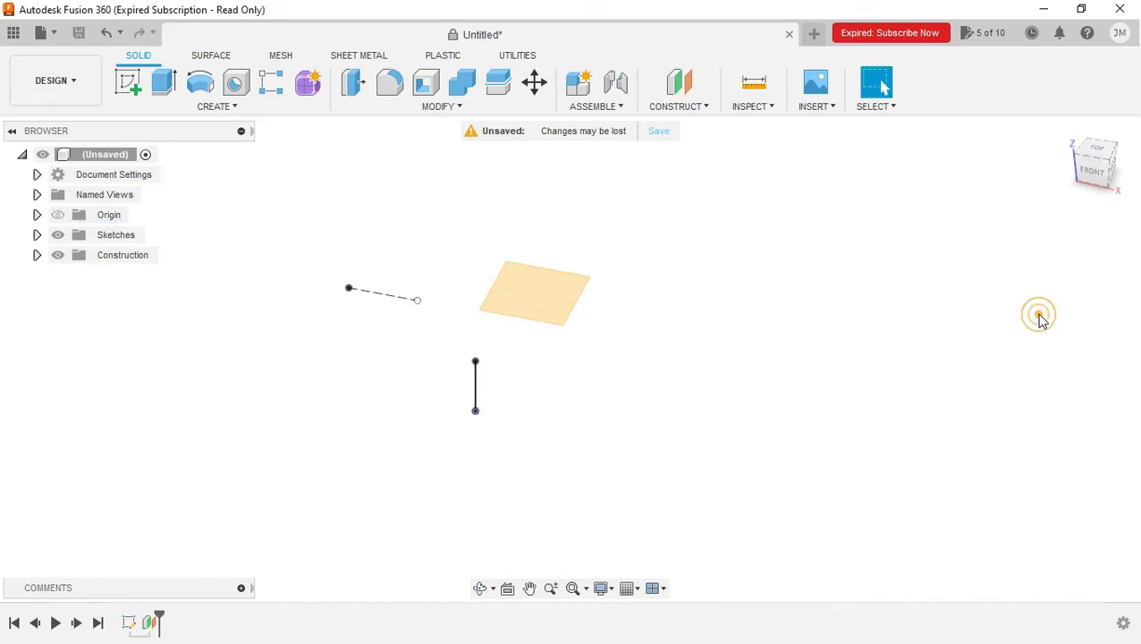
Start a sketch on the offset plane and draw a vertical line about 36 mm long, above and left of the origin.
click(515, 305)
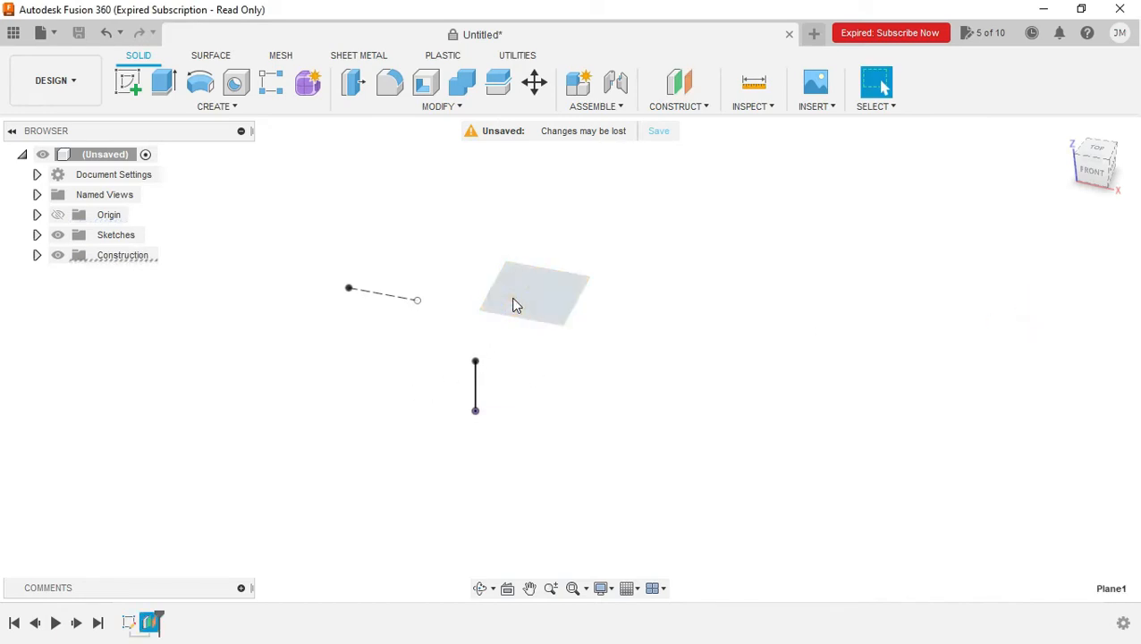
click(134, 85)
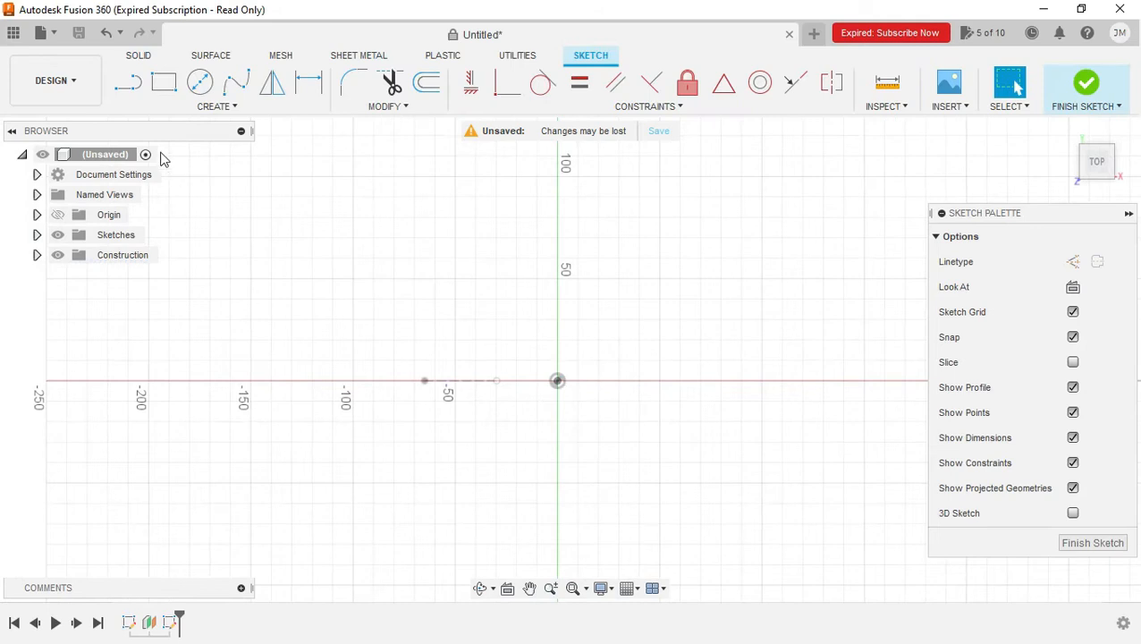
click(128, 82)
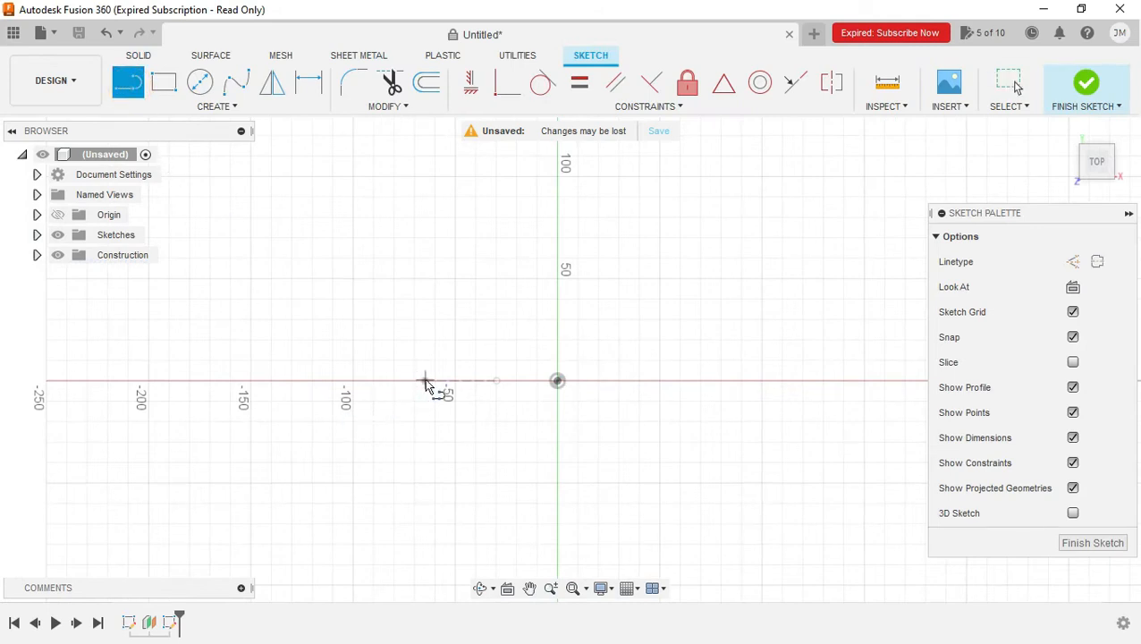
click(420, 271)
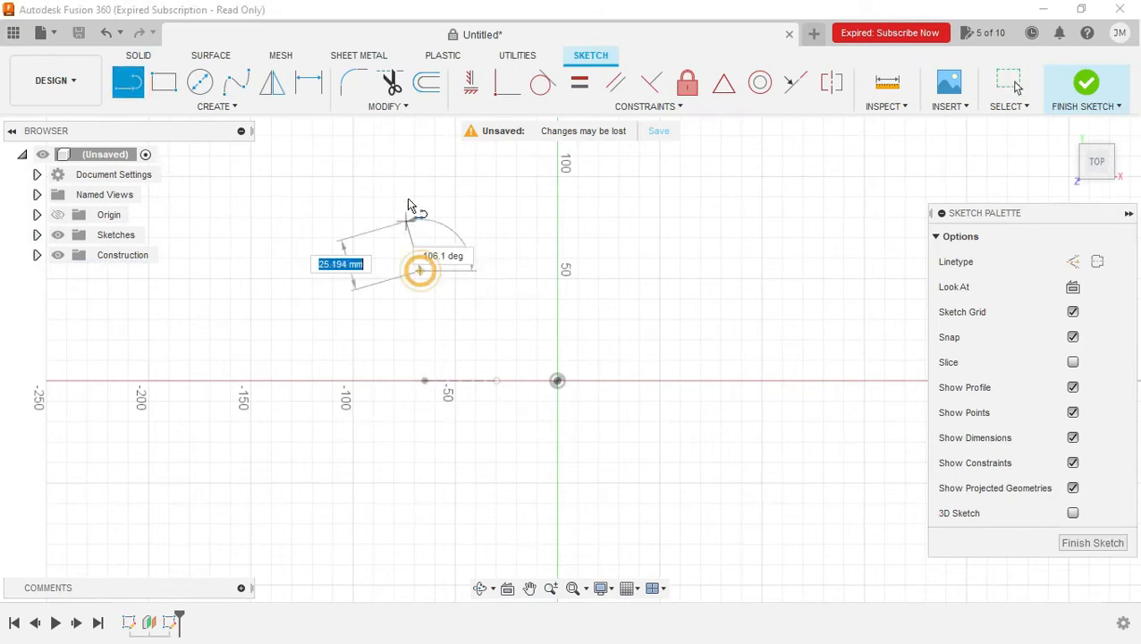
click(420, 197)
key(Escape)
Check the reference drawing in Photos and dimension the new line's horizontal distance from the origin to 65 mm.
key(alt+Tab)
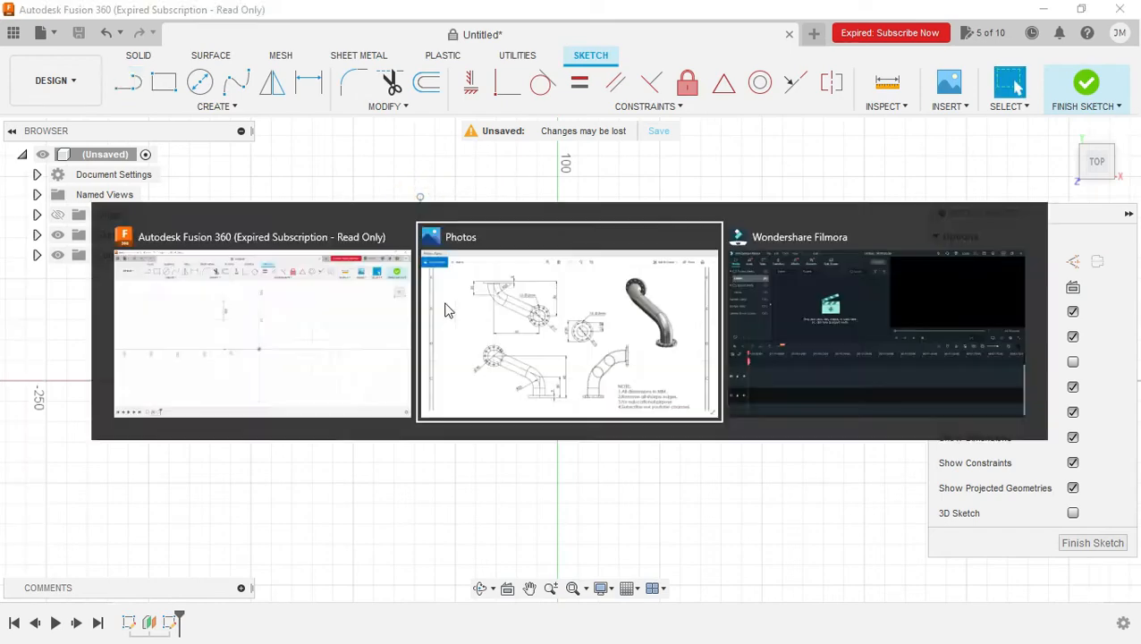
key(alt+Tab)
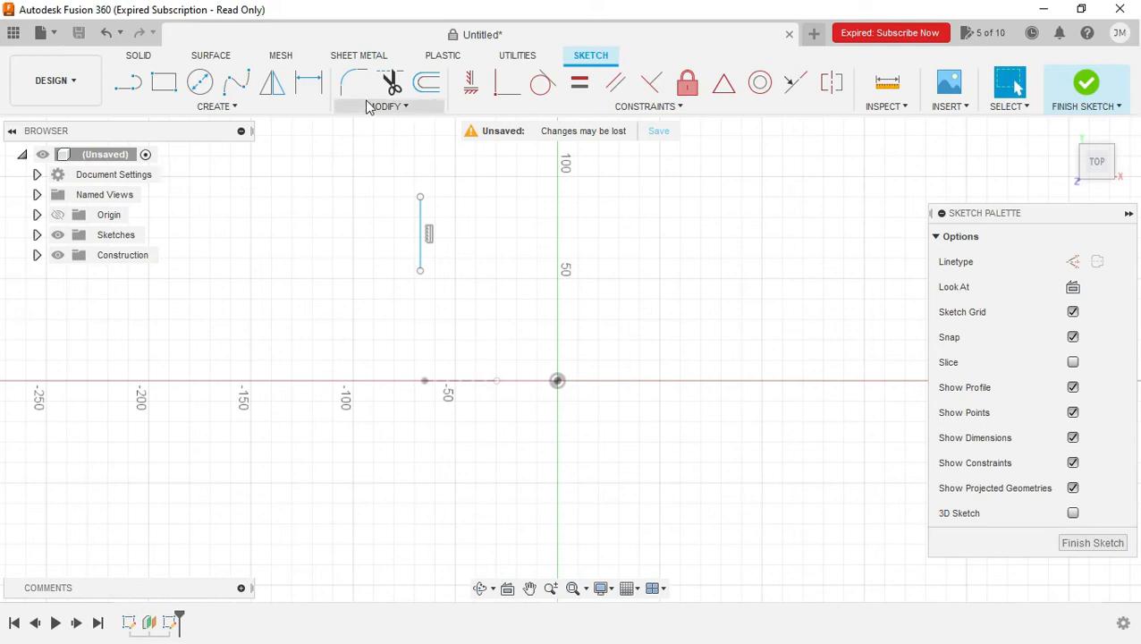
click(308, 82)
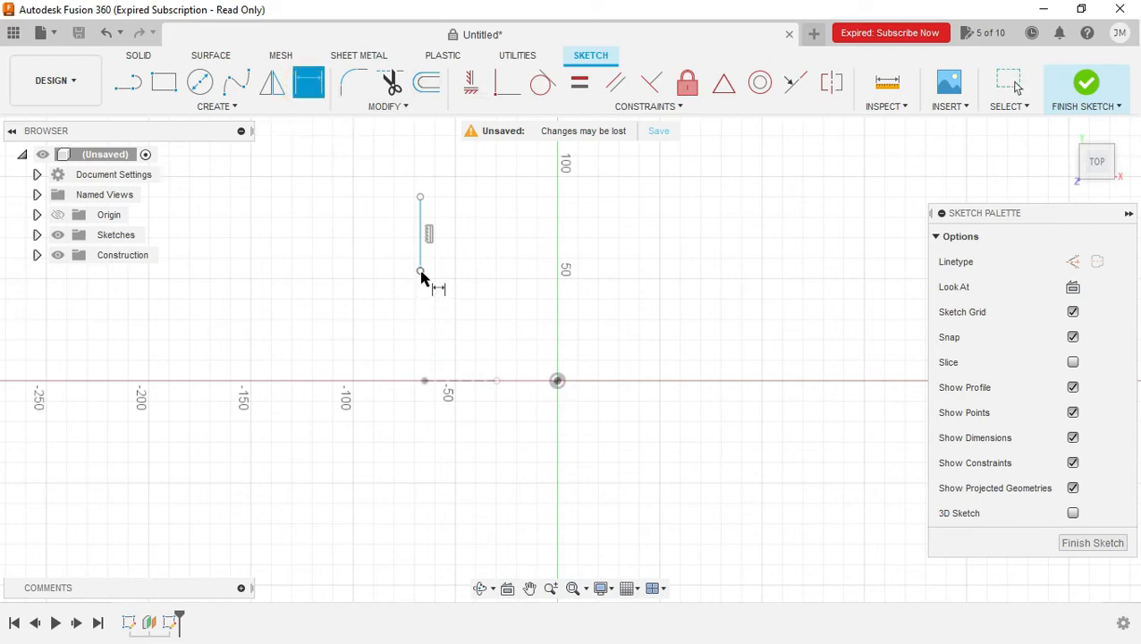
key(alt+Tab)
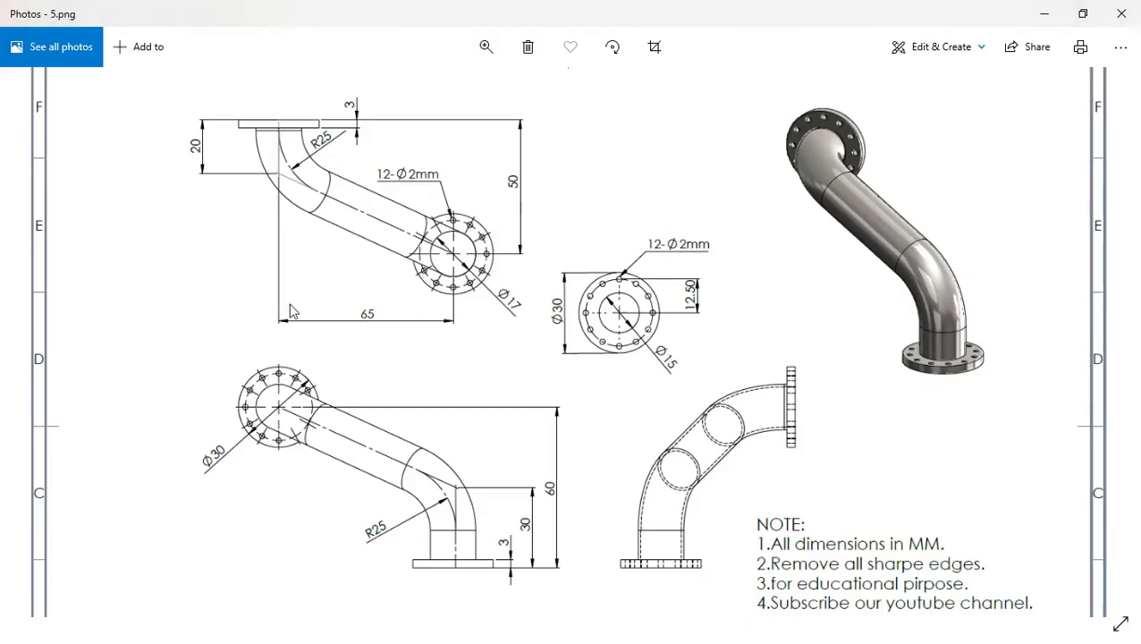
key(alt+Tab)
click(420, 250)
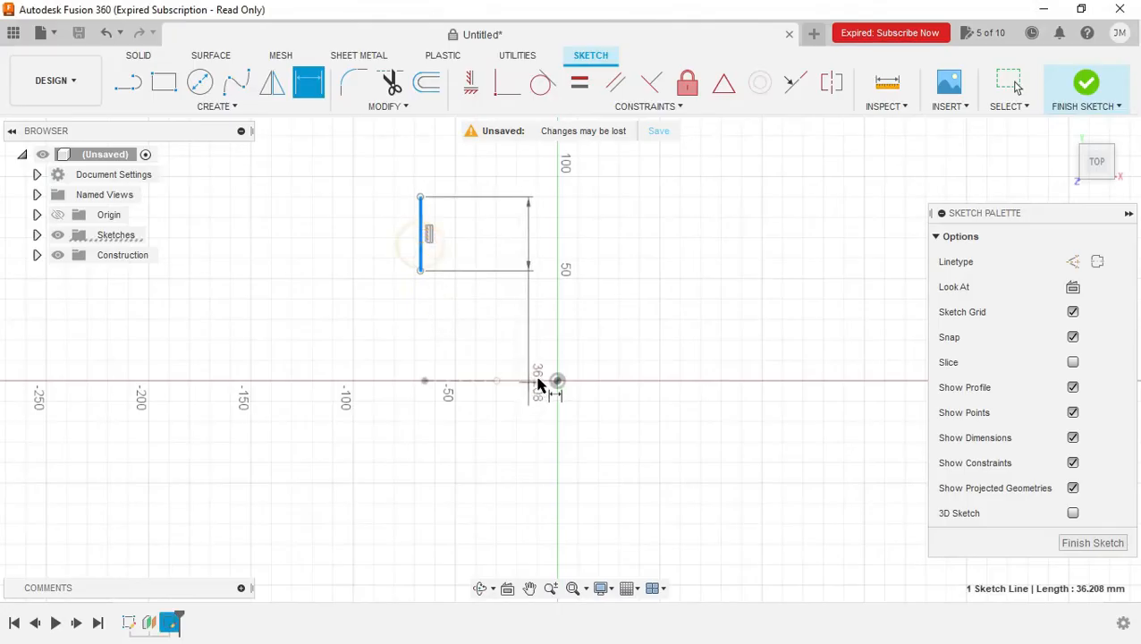
click(557, 381)
click(522, 460)
text(65)
key(Return)
Check the reference drawing in Photos and dimension the line's upper endpoint 50 mm vertically from the origin.
key(alt+Tab)
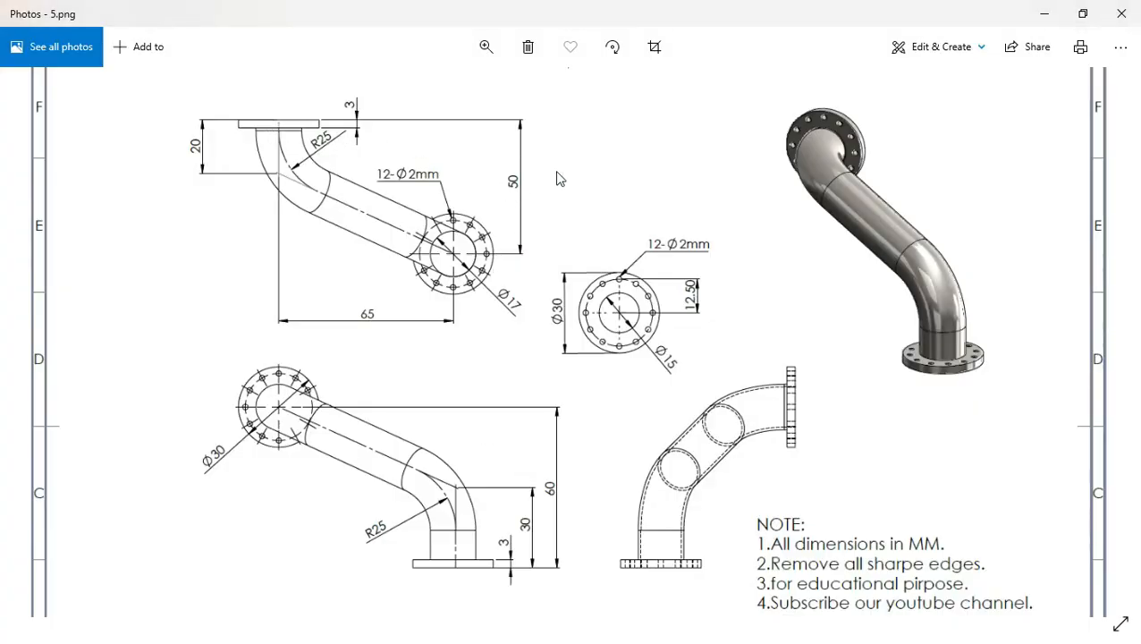
key(alt+Tab)
click(425, 199)
click(557, 381)
click(652, 347)
text(50)
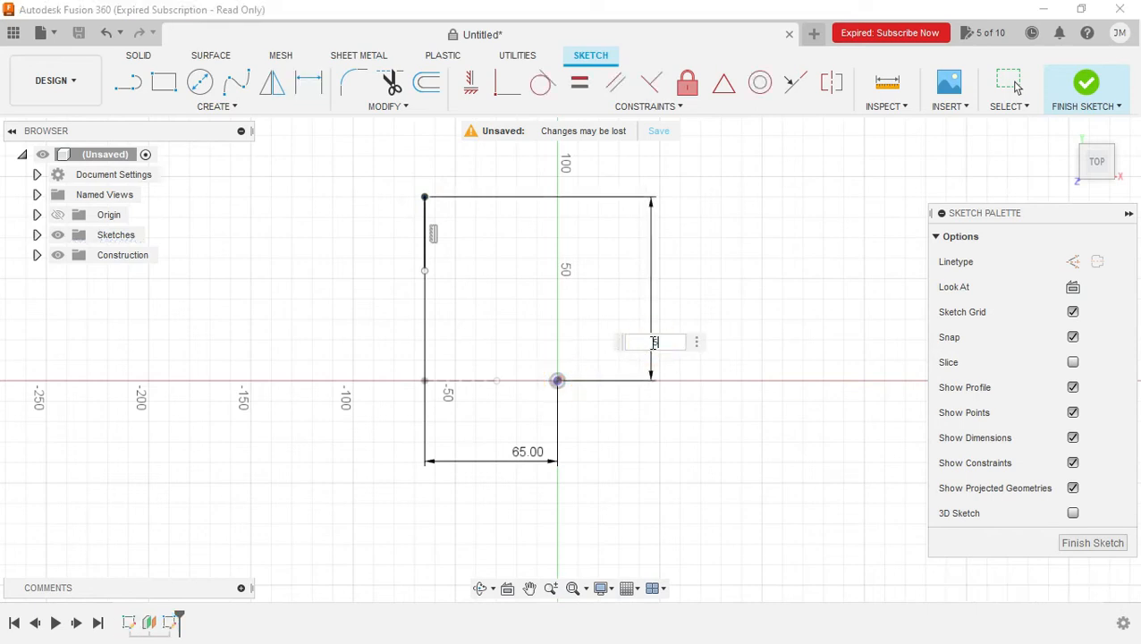
key(Return)
Dimension the line's length to 20 mm according to the Photos drawing and finish the sketch.
key(alt+Tab)
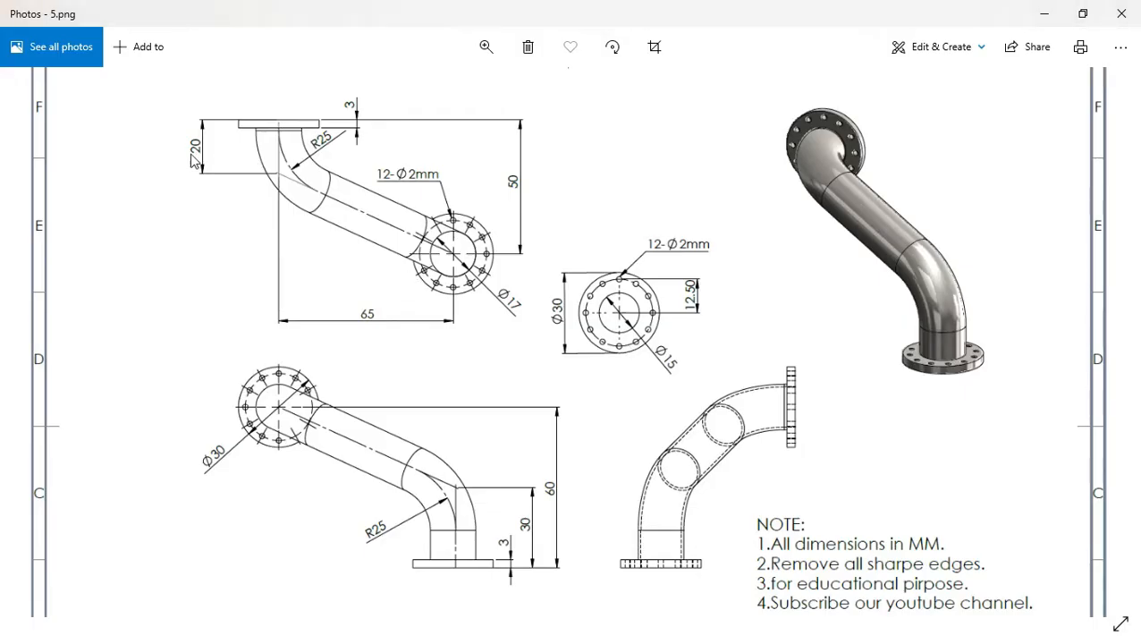
key(alt+Tab)
click(426, 318)
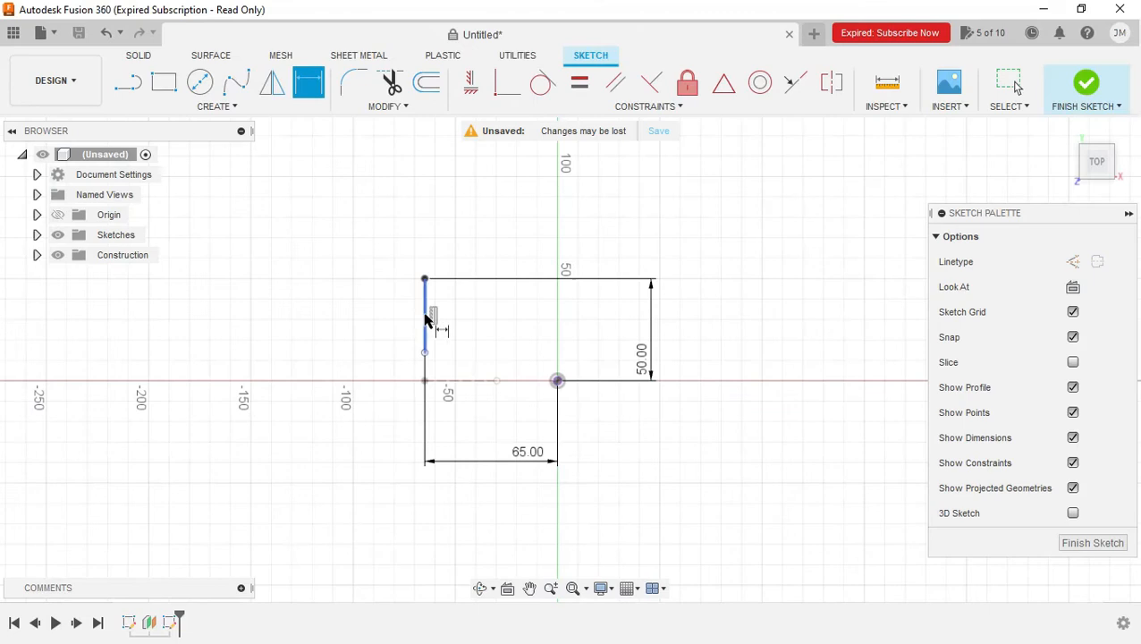
click(377, 328)
text(20)
key(Return)
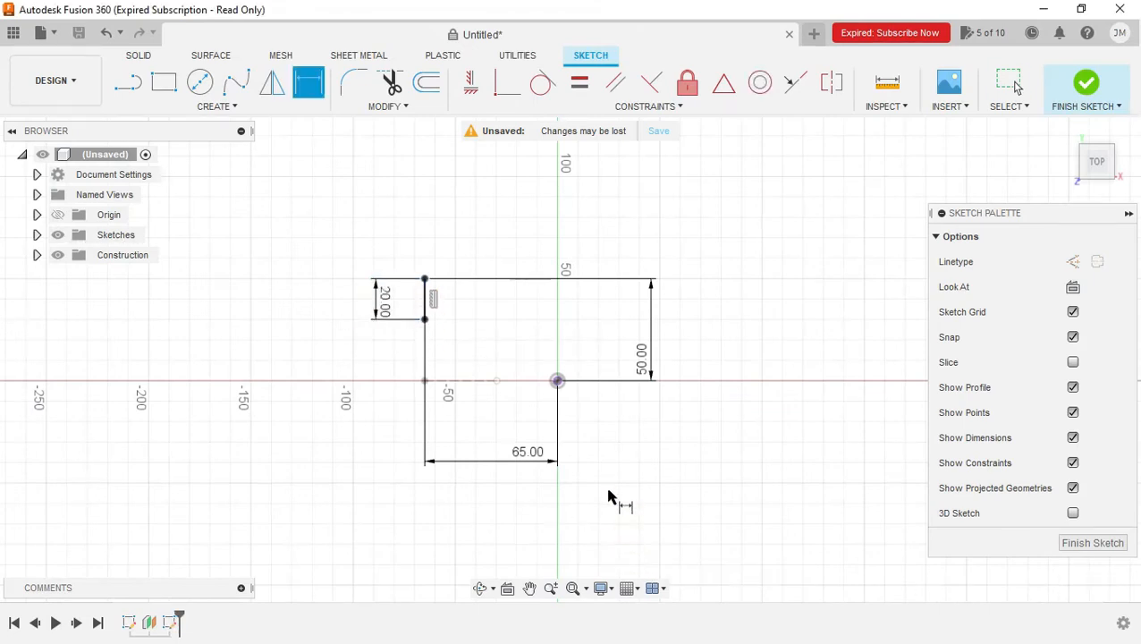
click(1106, 547)
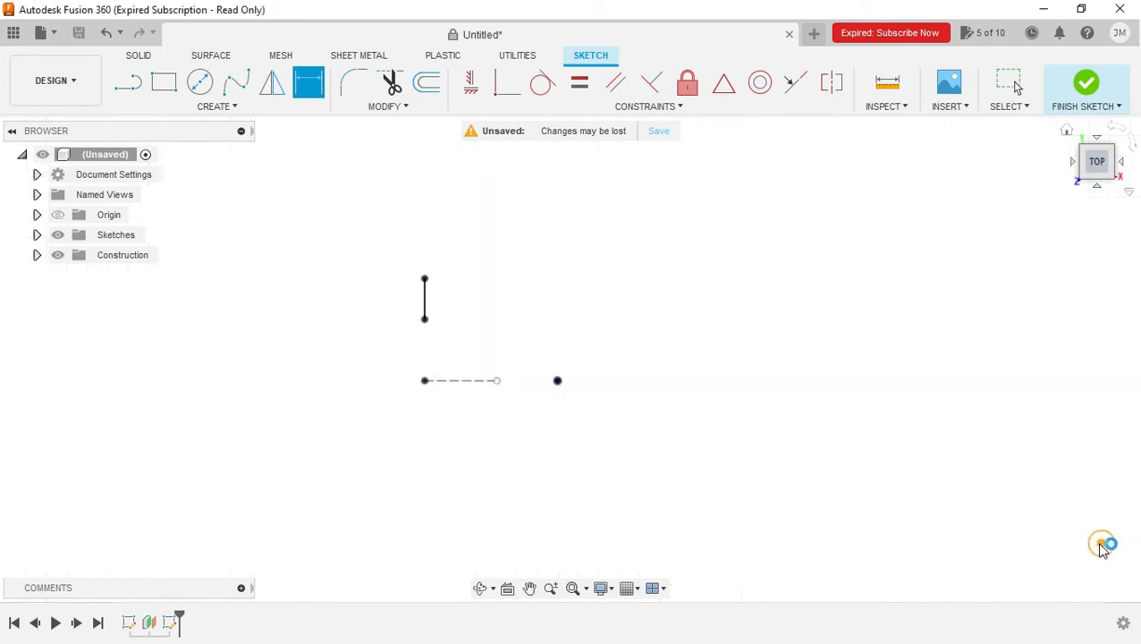
mouse_move(1097, 163)
mouse_down()
mouse_move(1038, 181)
mouse_move(1052, 145)
mouse_move(1049, 154)
mouse_up()
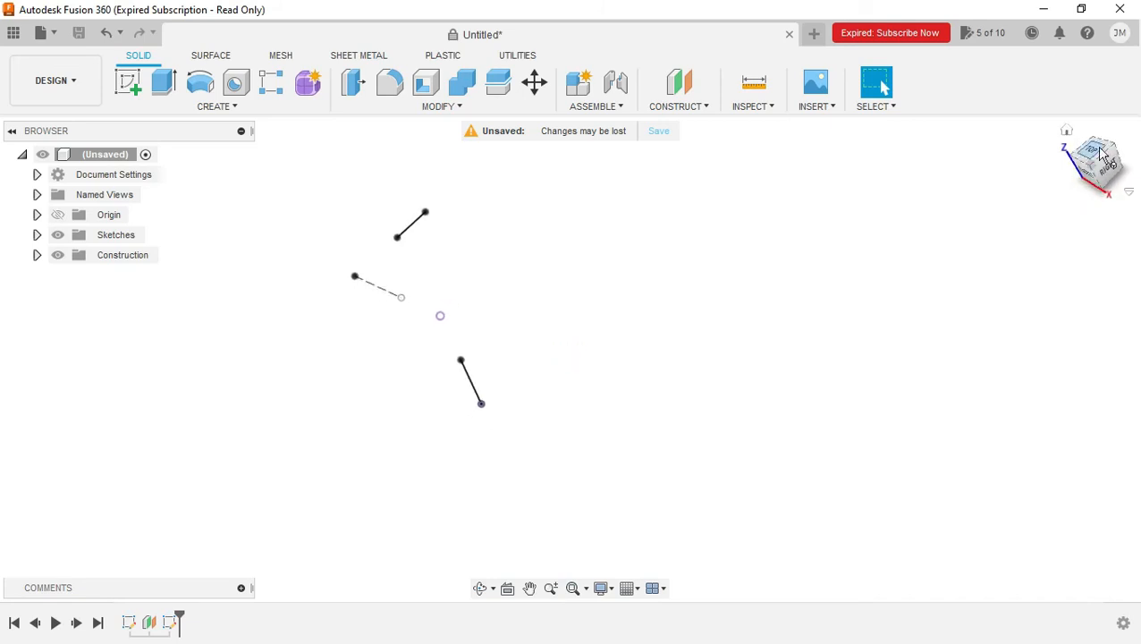
Start a new sketch on the front plane through the origin and enable 3D Sketch.
click(128, 85)
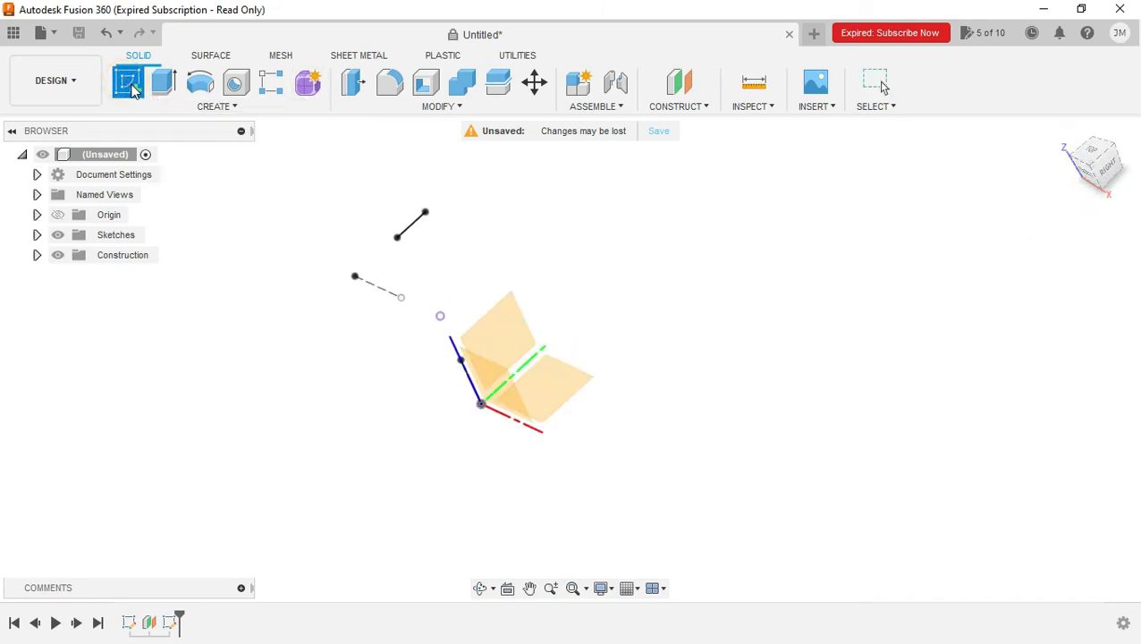
click(503, 386)
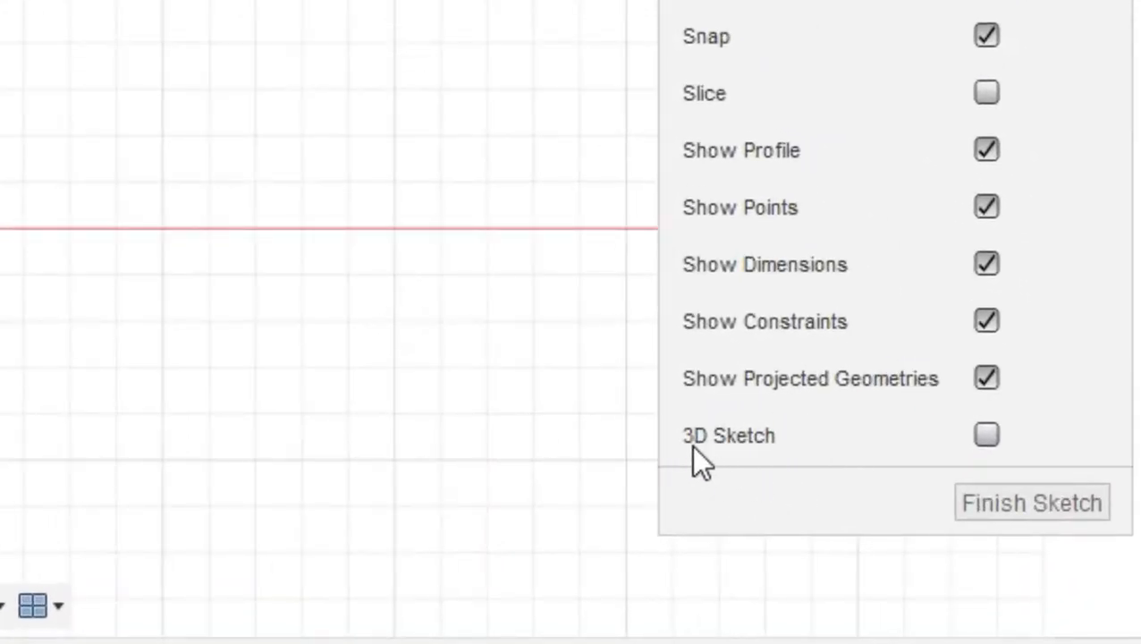
click(983, 437)
shift+middle_drag(571, 359, 528, 403)
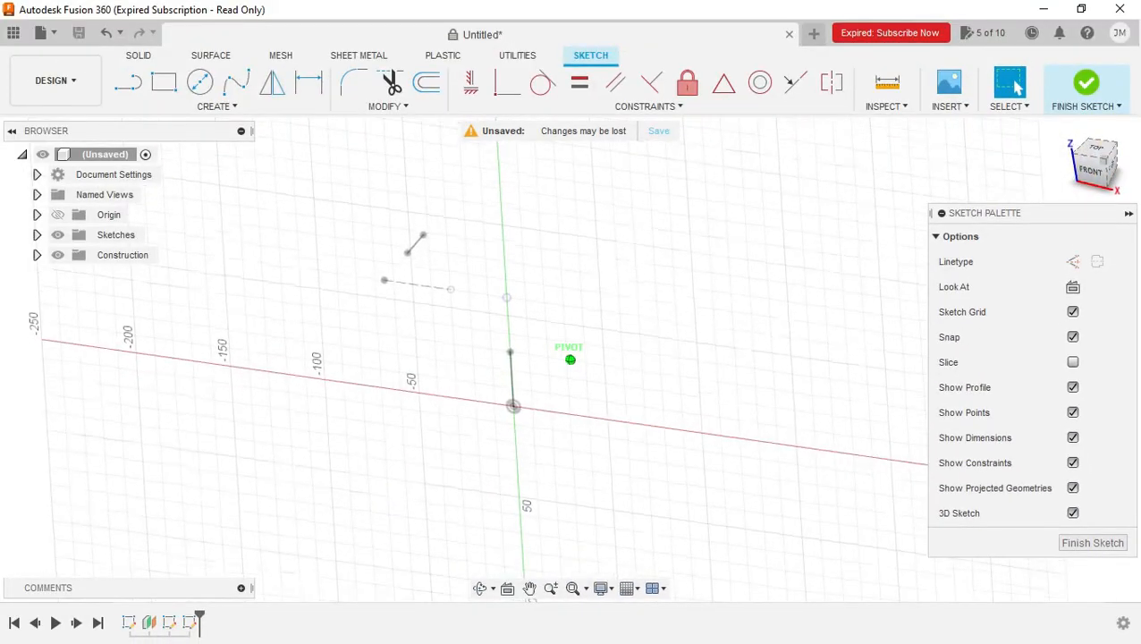
shift+middle_drag(531, 598, 523, 537)
Draw a connected chain of three lines from the origin over the vertical line's end to both endpoints of the 20 mm line.
click(128, 83)
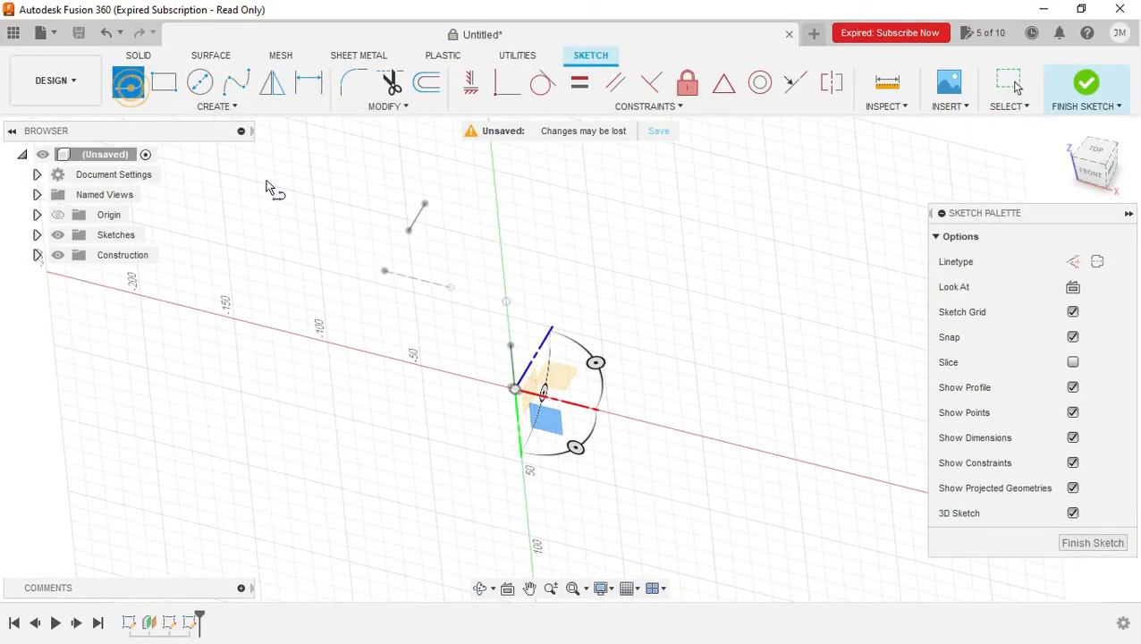
click(515, 390)
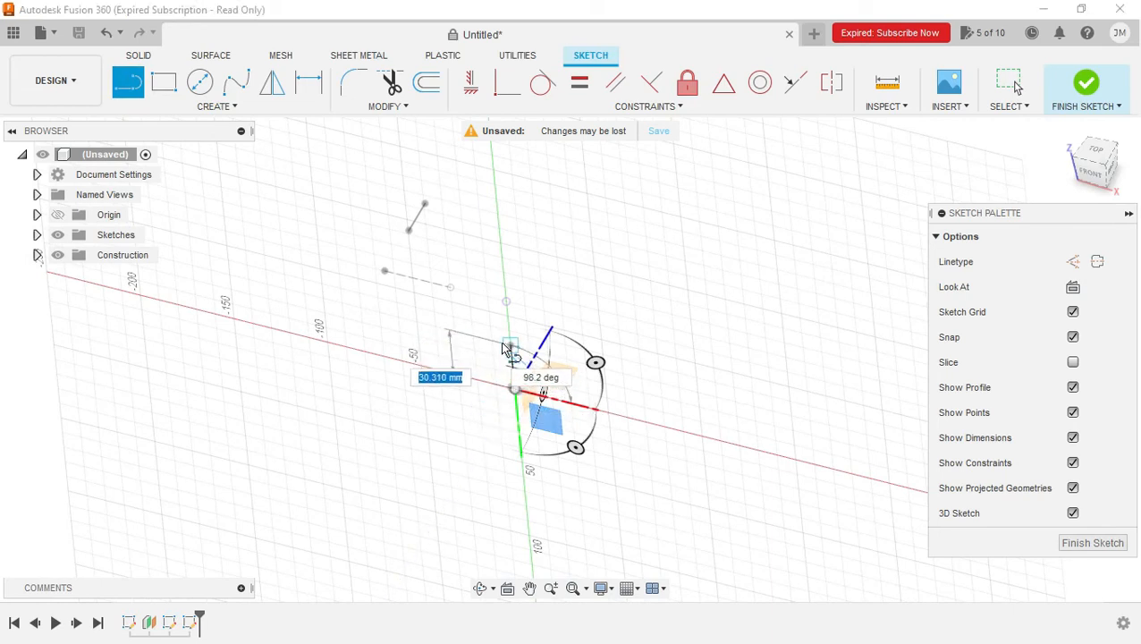
click(511, 349)
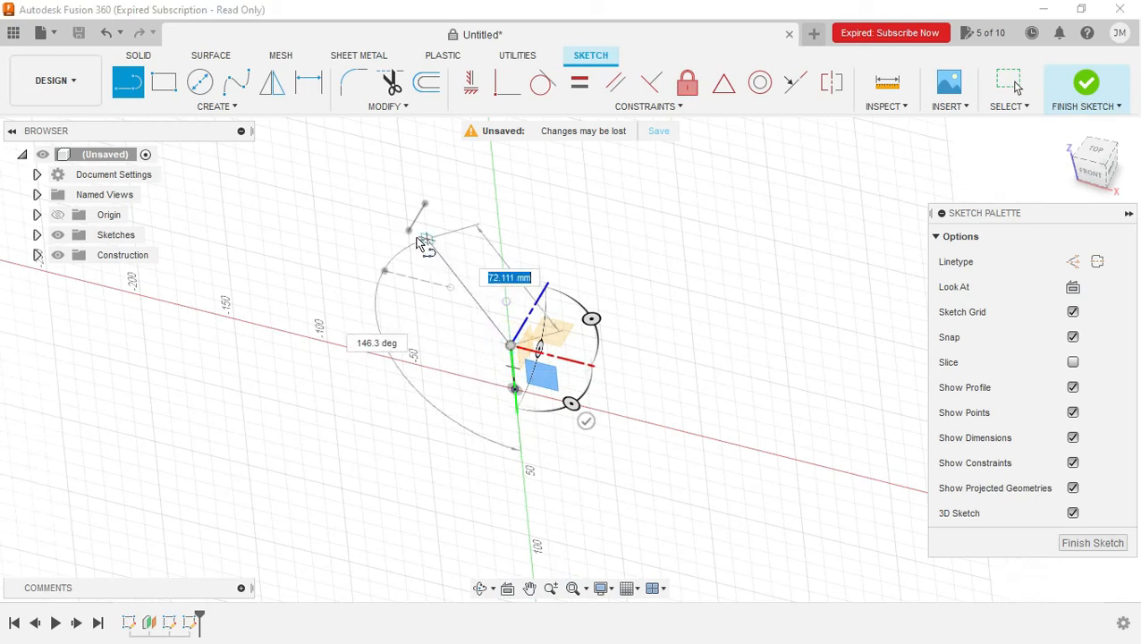
click(411, 233)
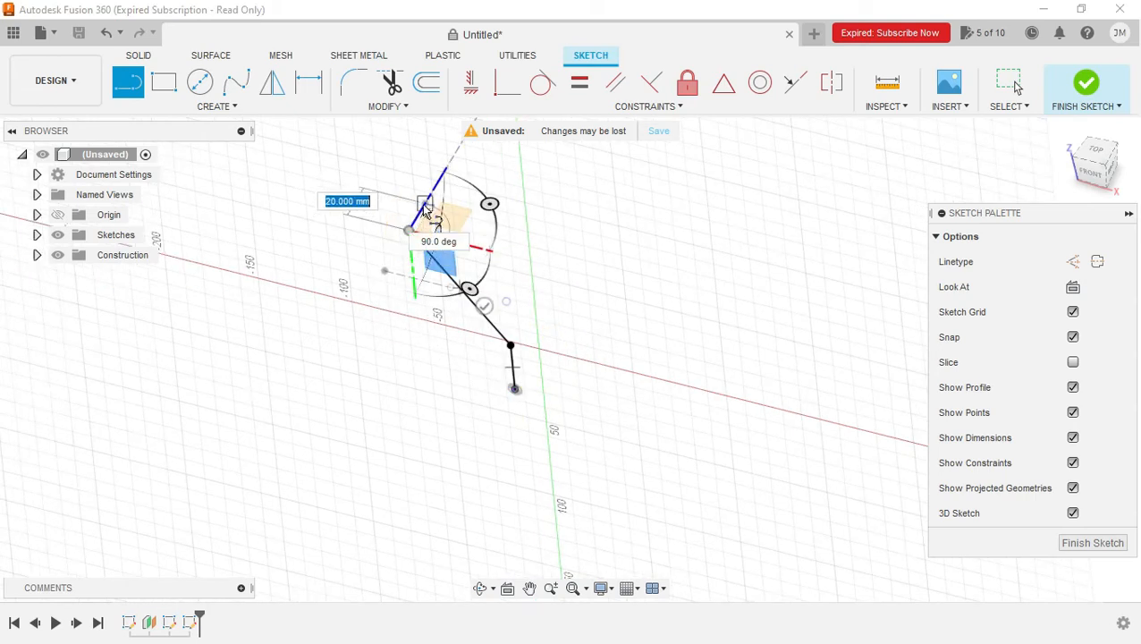
click(426, 205)
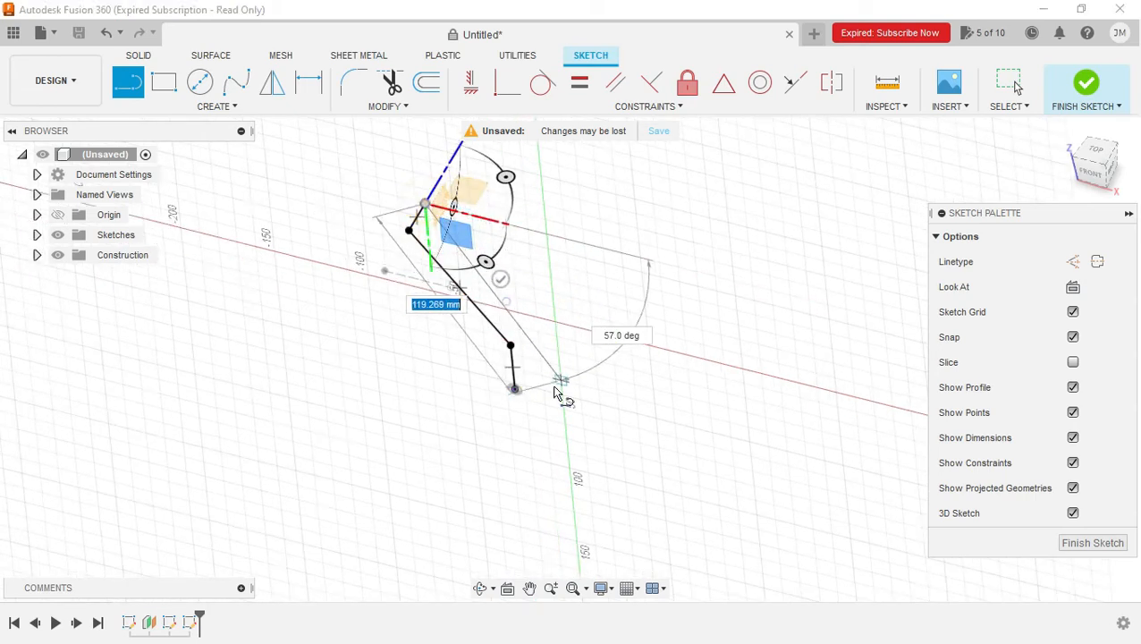
key(Escape)
Check the bend radius in the Photos drawing and fillet both corners of the connected path with a 25 mm radius.
mouse_move(1106, 161)
mouse_down()
mouse_move(1057, 162)
mouse_move(1025, 182)
mouse_up()
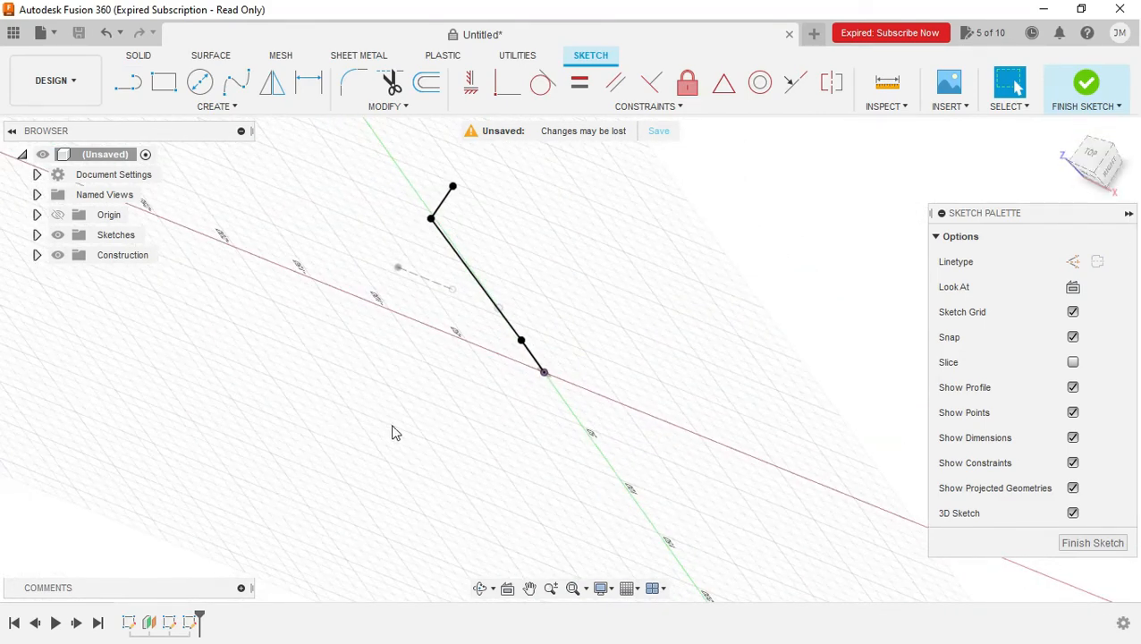
key(alt+Tab)
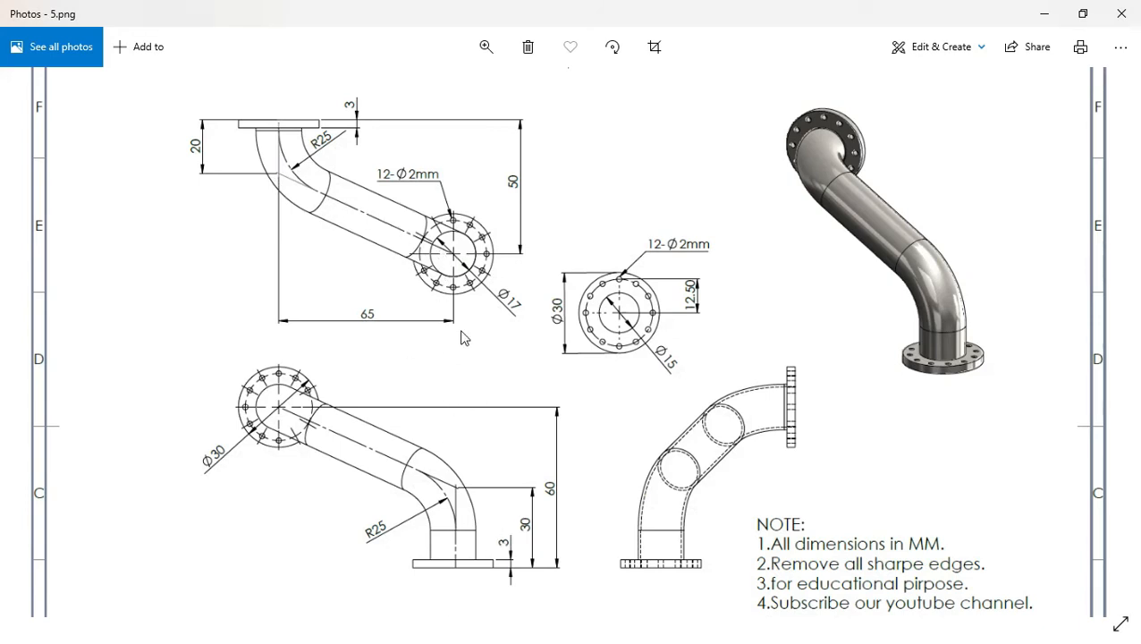
key(alt+Tab)
mouse_move(1090, 165)
mouse_down()
mouse_move(1118, 123)
mouse_move(1139, 129)
mouse_move(1106, 132)
mouse_up()
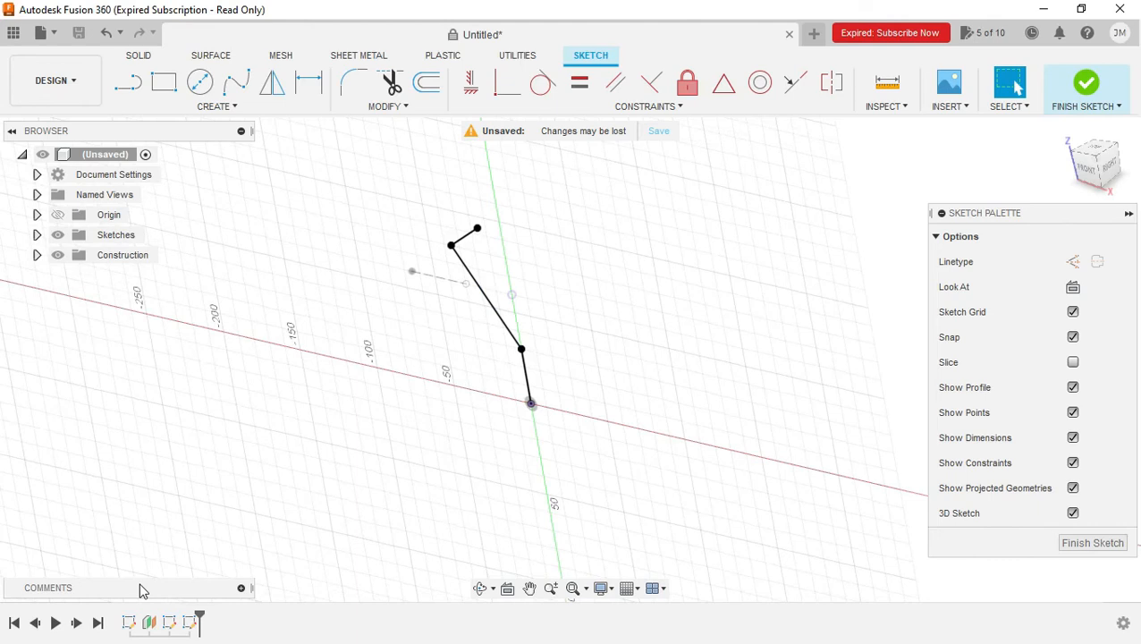
click(356, 86)
key(alt+Tab)
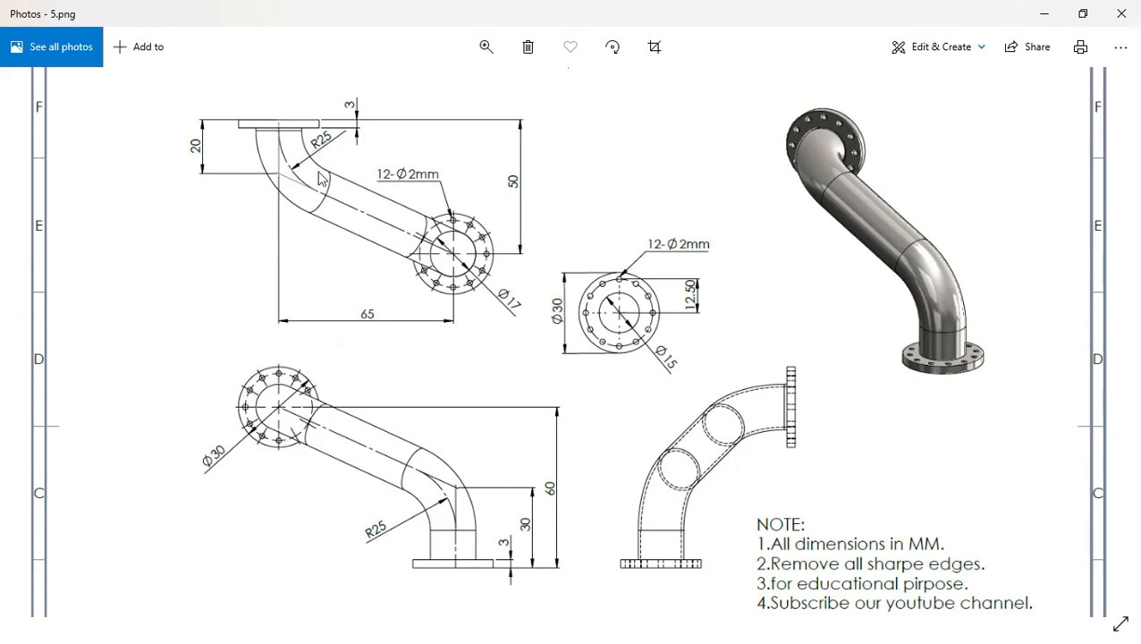
key(alt+Tab)
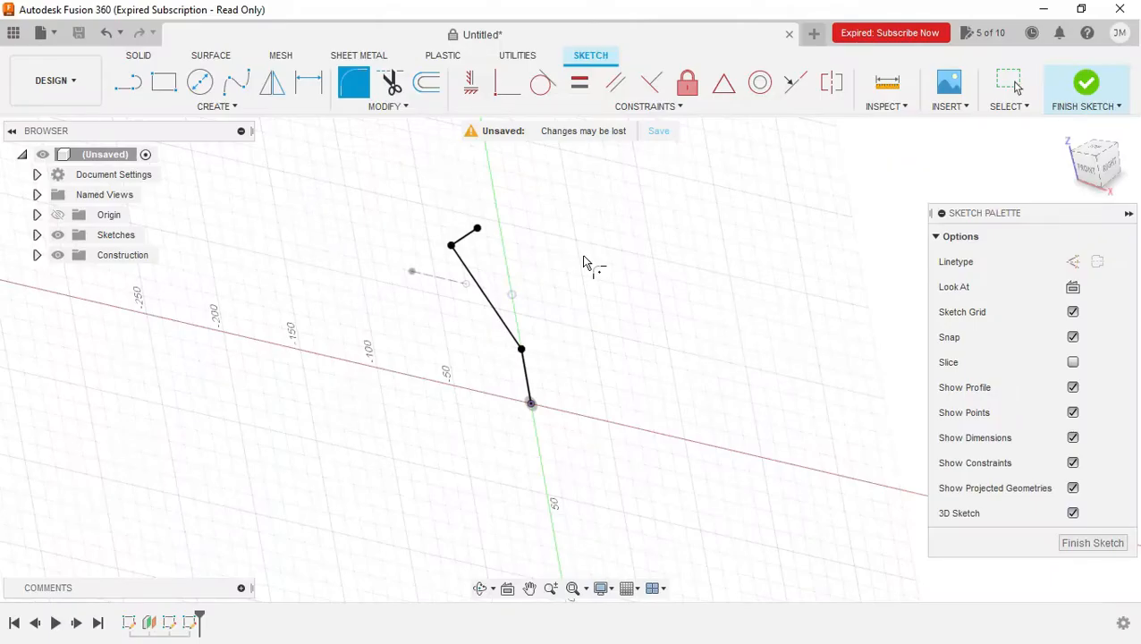
click(523, 351)
click(452, 245)
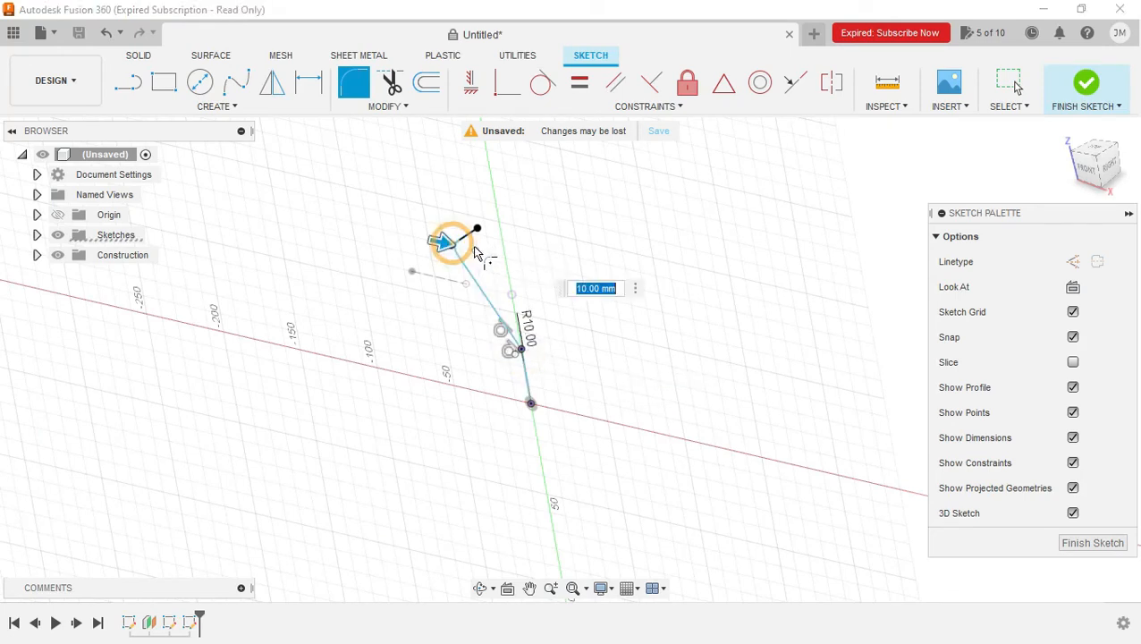
scroll(464, 260, up, 3)
scroll(452, 256, up, 2)
text(25)
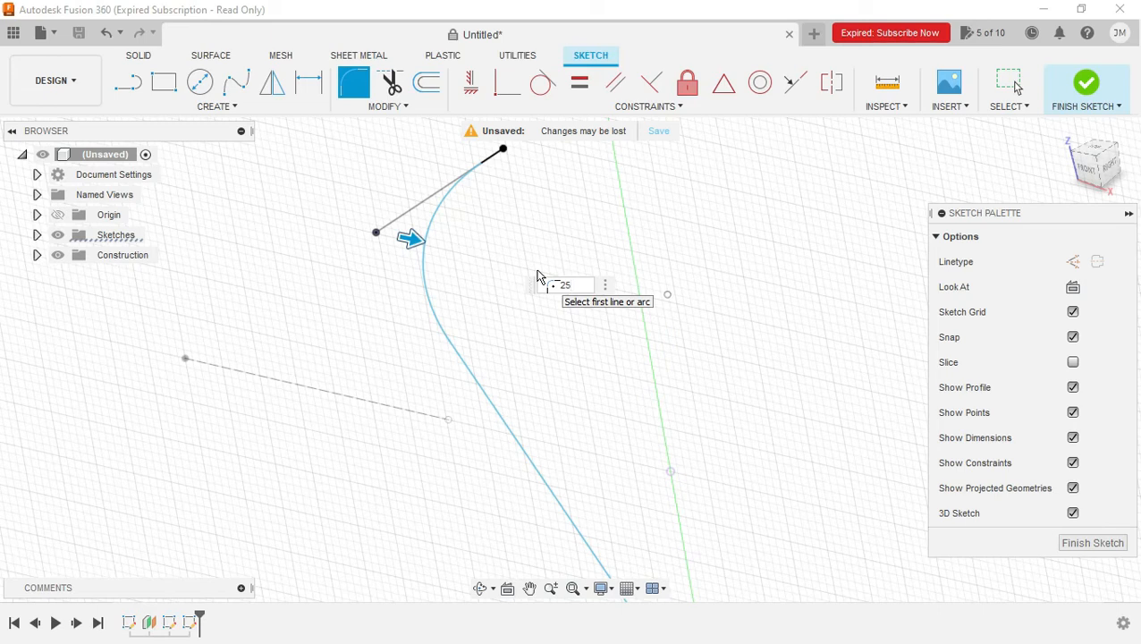
key(Return)
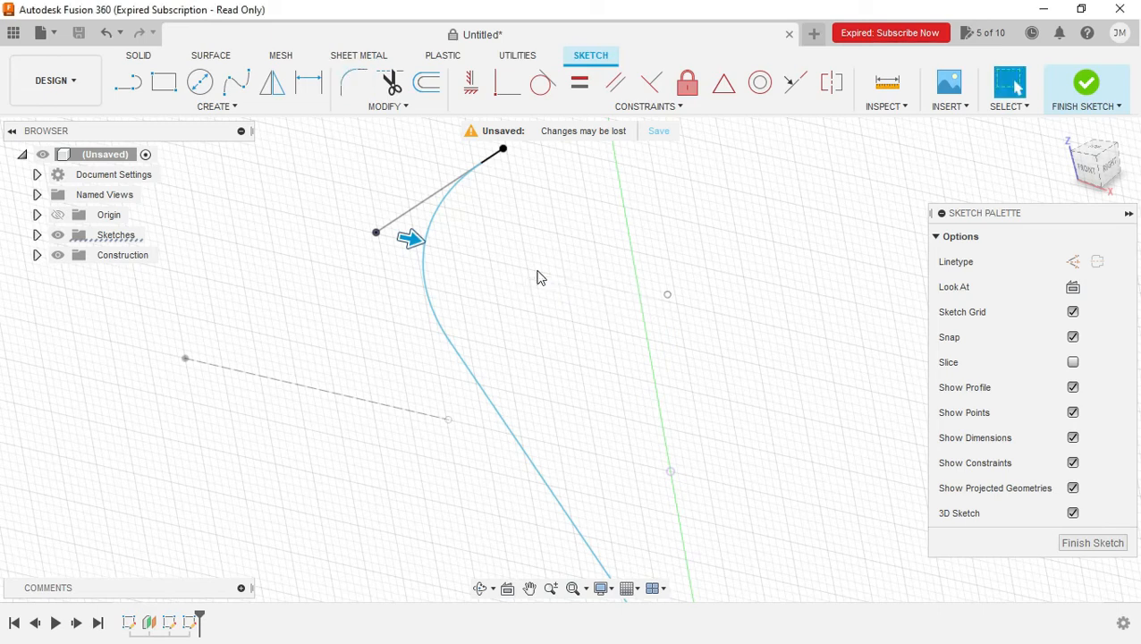
Hide Sketch7 and Sketch8 so that only the filleted path sketch is displayed.
scroll(405, 247, down, 5)
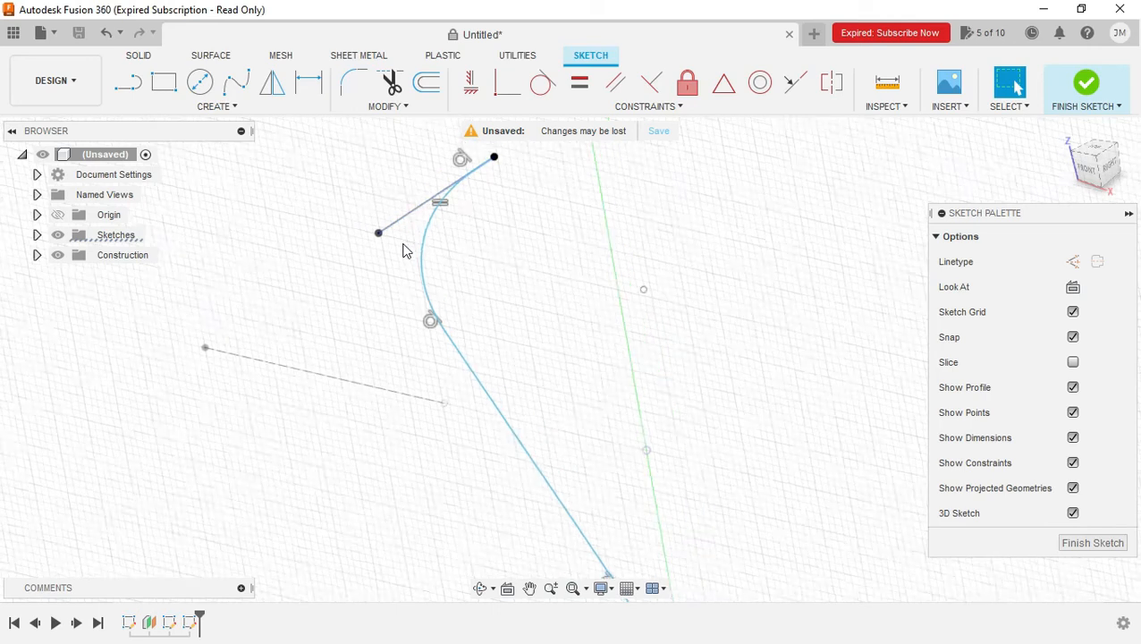
shift+middle_drag(582, 460, 580, 463)
scroll(553, 455, up, 3)
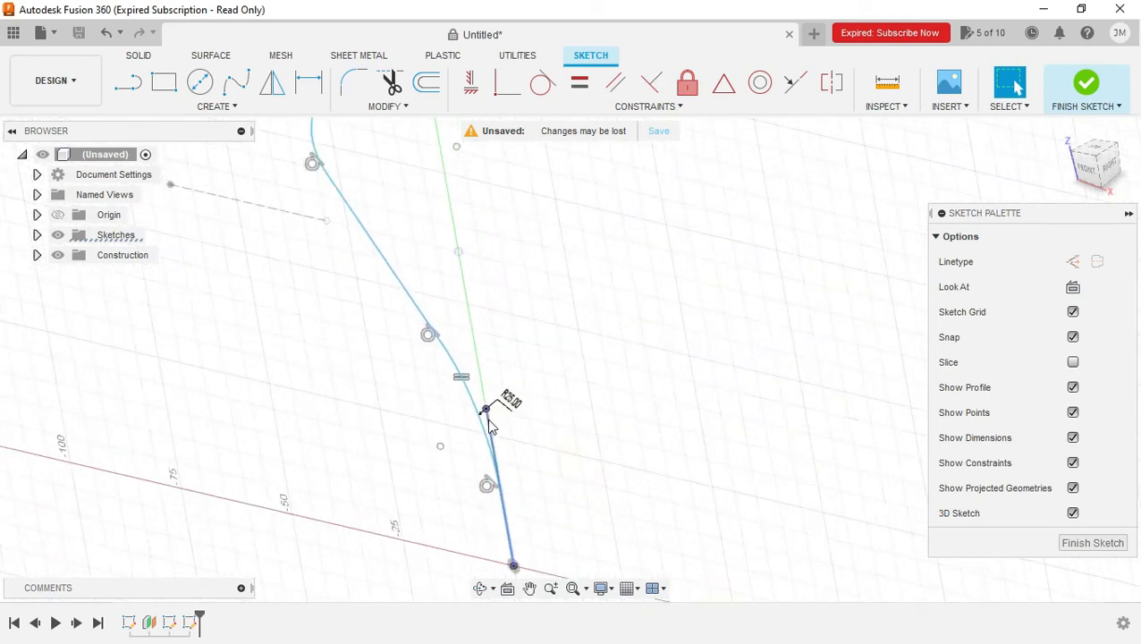
click(490, 428)
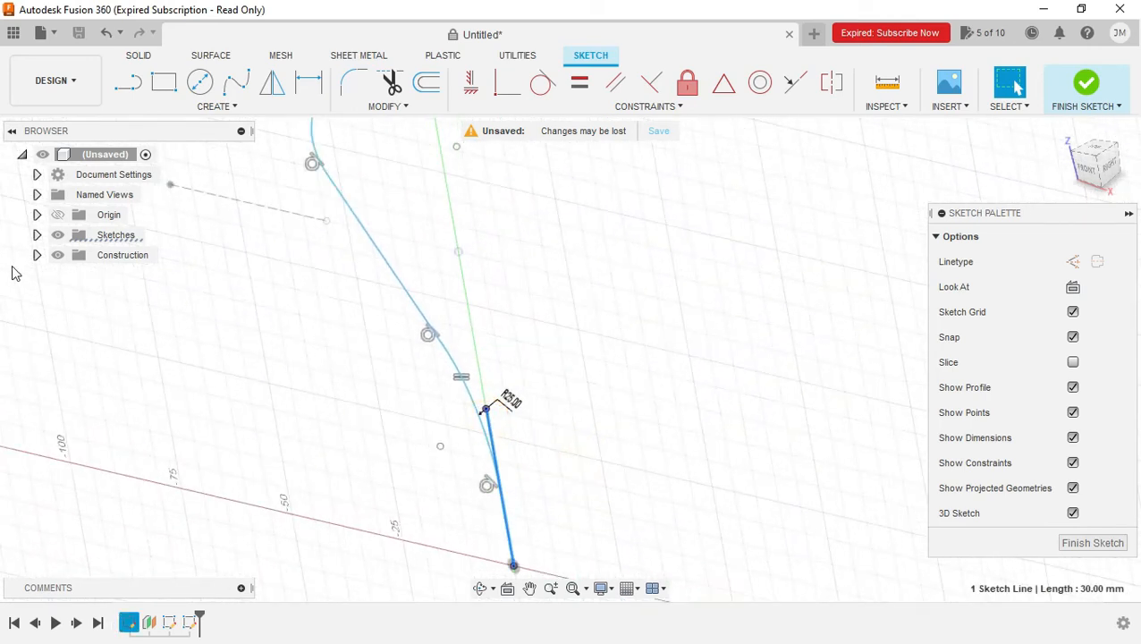
click(37, 236)
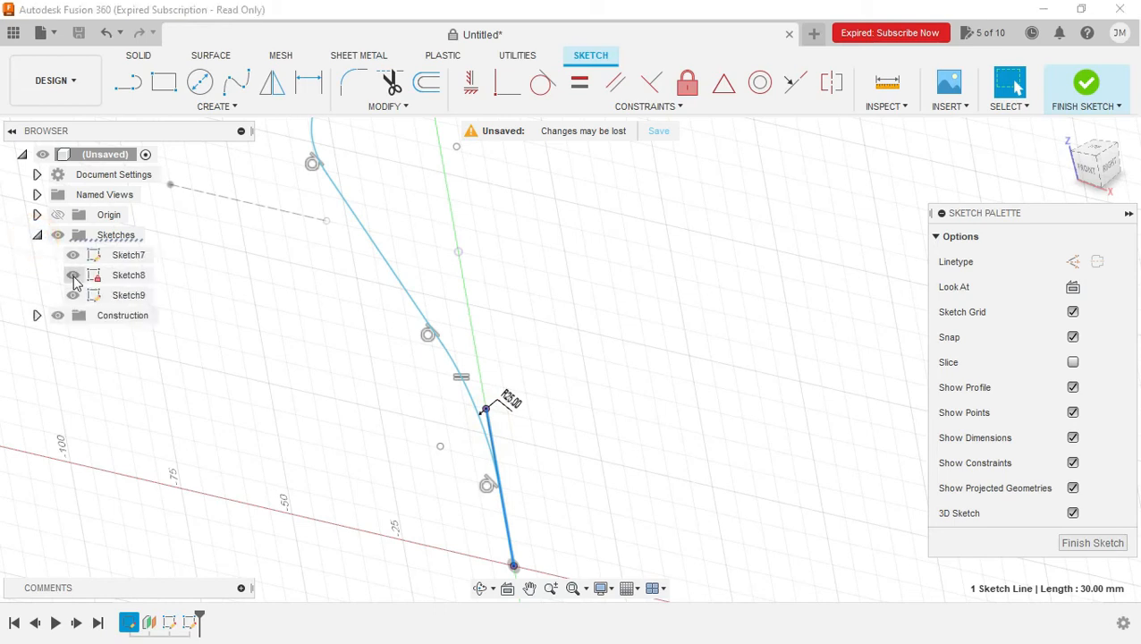
click(72, 274)
click(265, 388)
scroll(396, 371, down, 2)
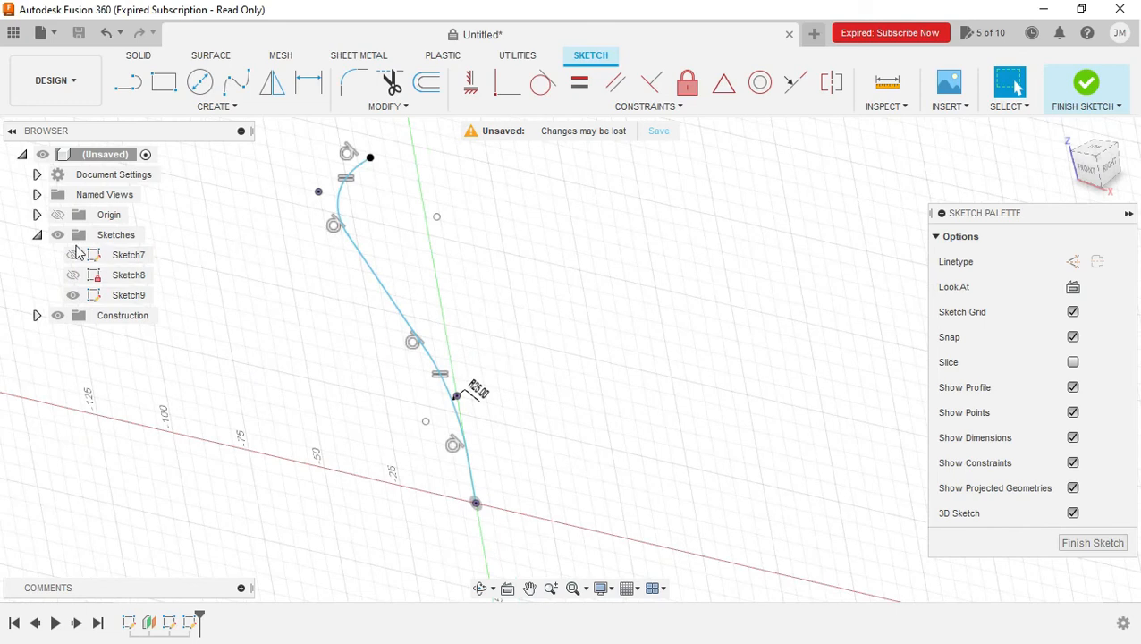
click(38, 236)
click(597, 298)
Finish the 3D path sketch.
mouse_move(546, 412)
middle_down()
mouse_move(516, 412)
mouse_move(498, 386)
middle_up()
mouse_move(1091, 165)
mouse_down()
mouse_move(1061, 172)
mouse_move(1107, 260)
mouse_up()
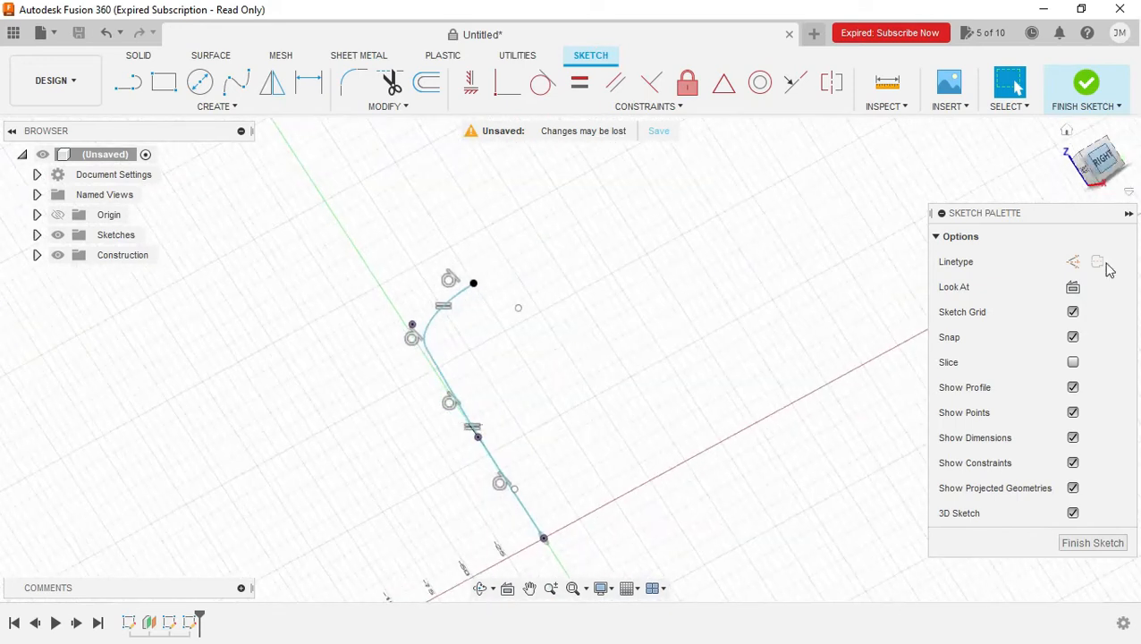
click(1090, 545)
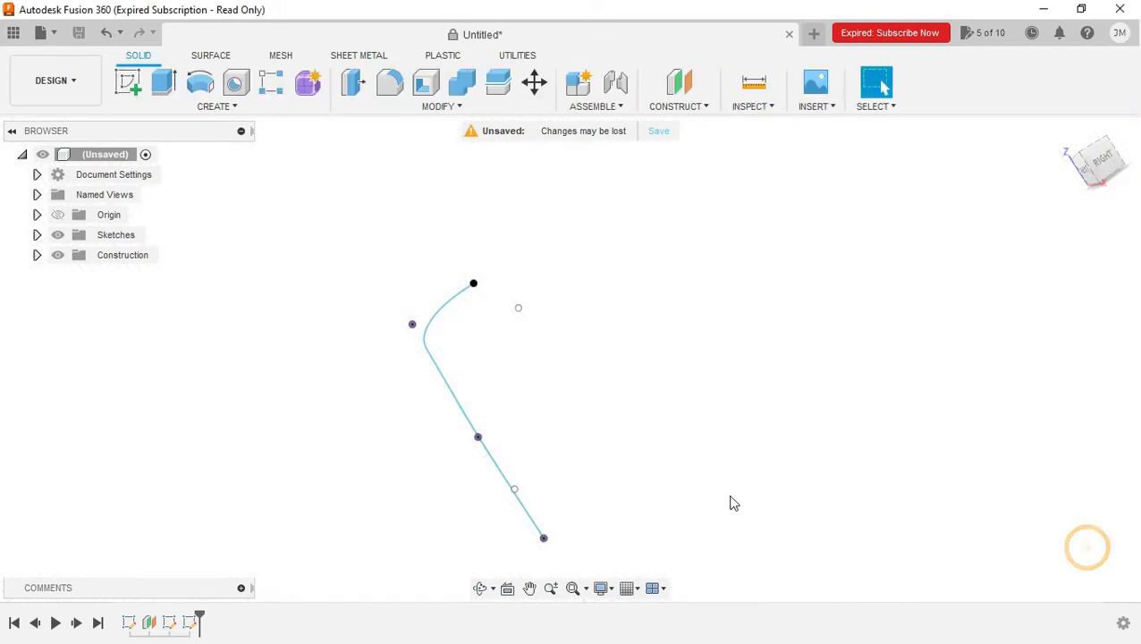
click(724, 487)
drag(1100, 172, 1087, 166)
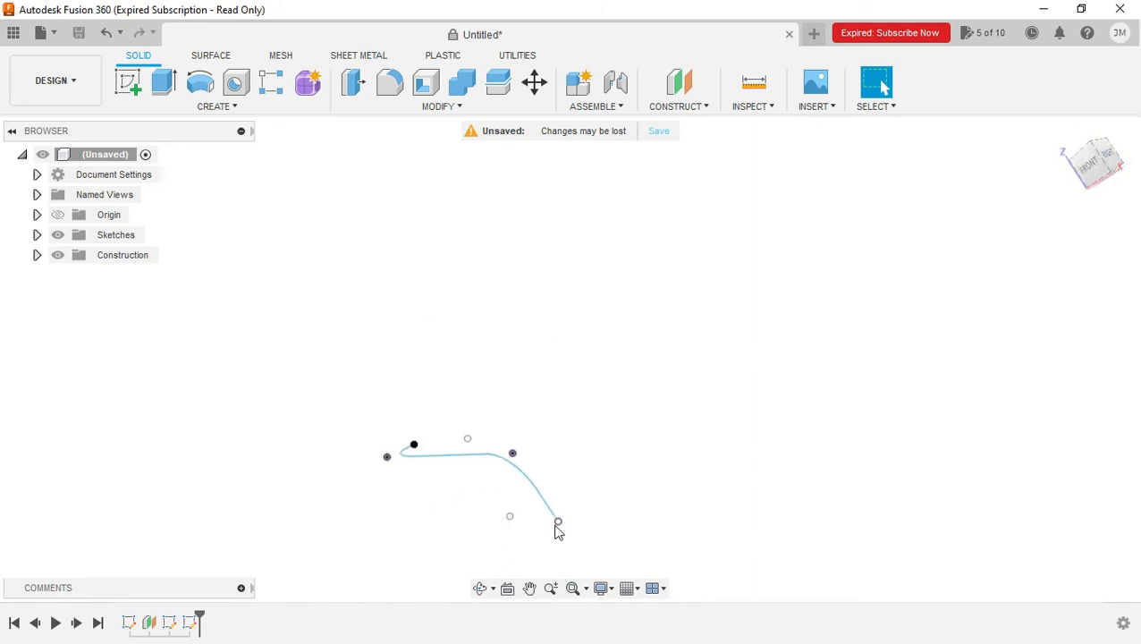
Start a sketch on the horizontal plane at the path's lower end and draw a circle about 34 mm in diameter centred on the origin.
click(134, 90)
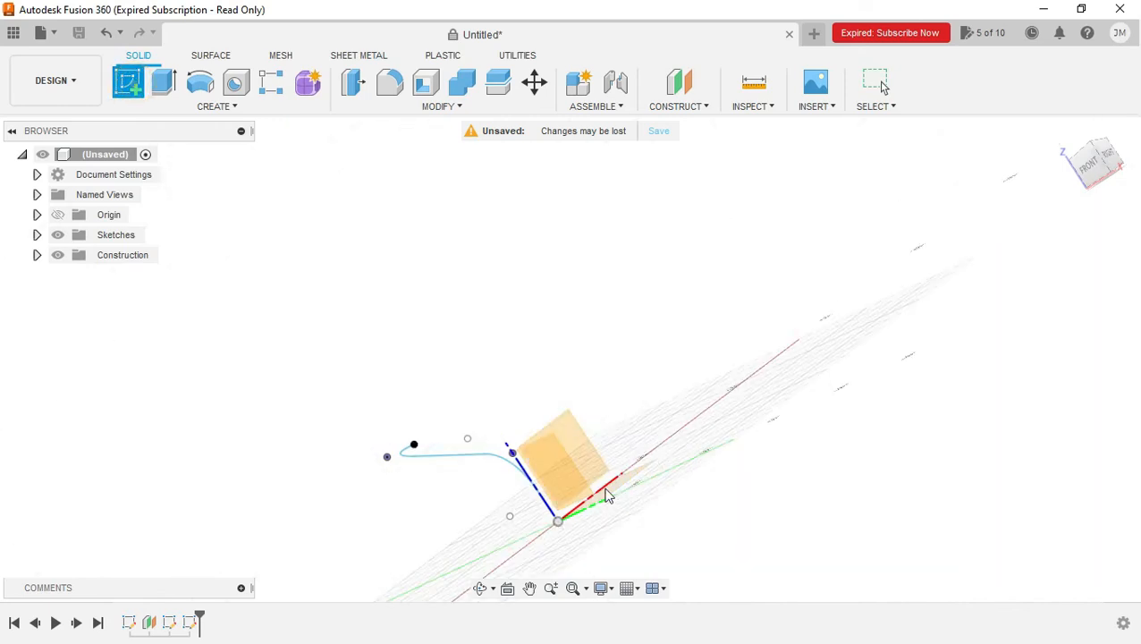
drag(1087, 170, 1106, 193)
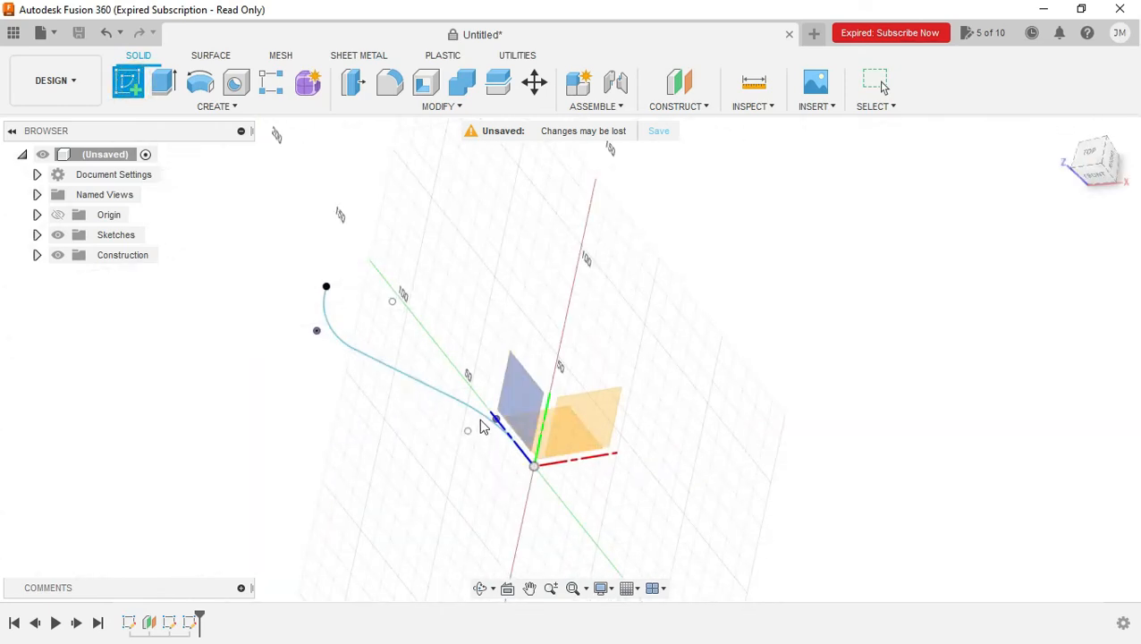
click(569, 403)
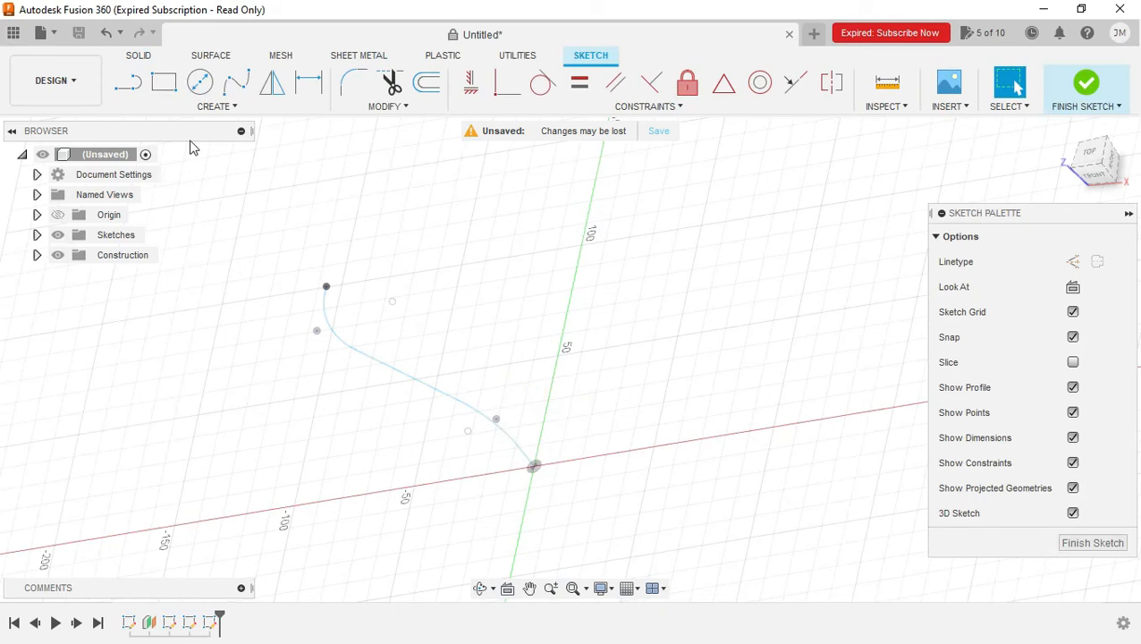
click(200, 82)
click(539, 468)
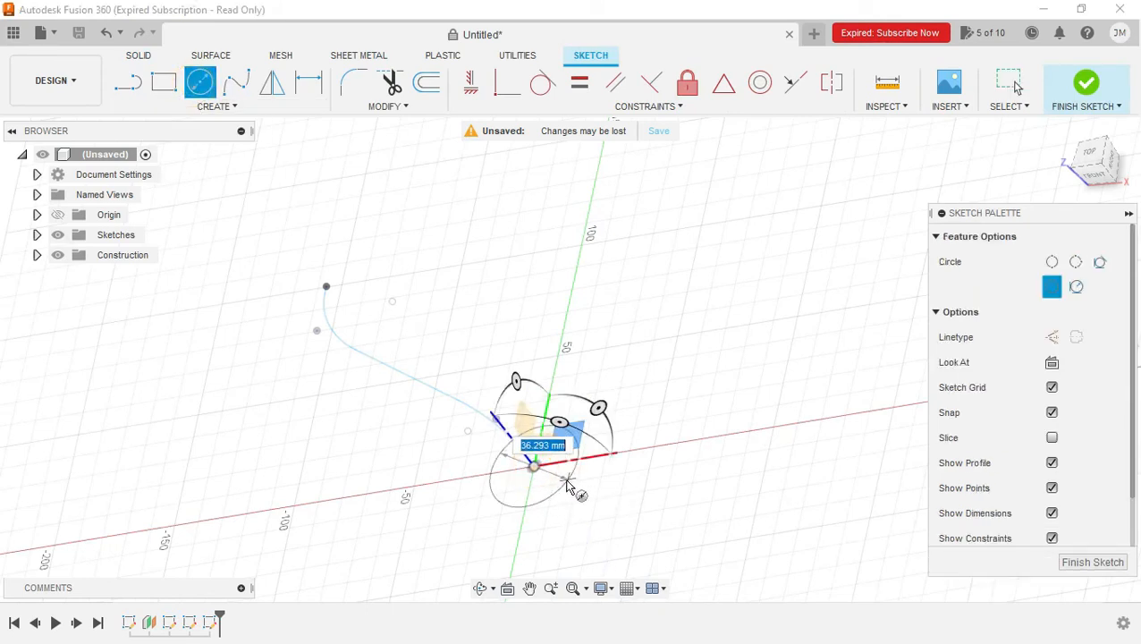
click(567, 482)
key(Escape)
Check the pipe's inner diameter in the Photos drawing and dimension the circle's diameter to 15 mm.
key(alt+Tab)
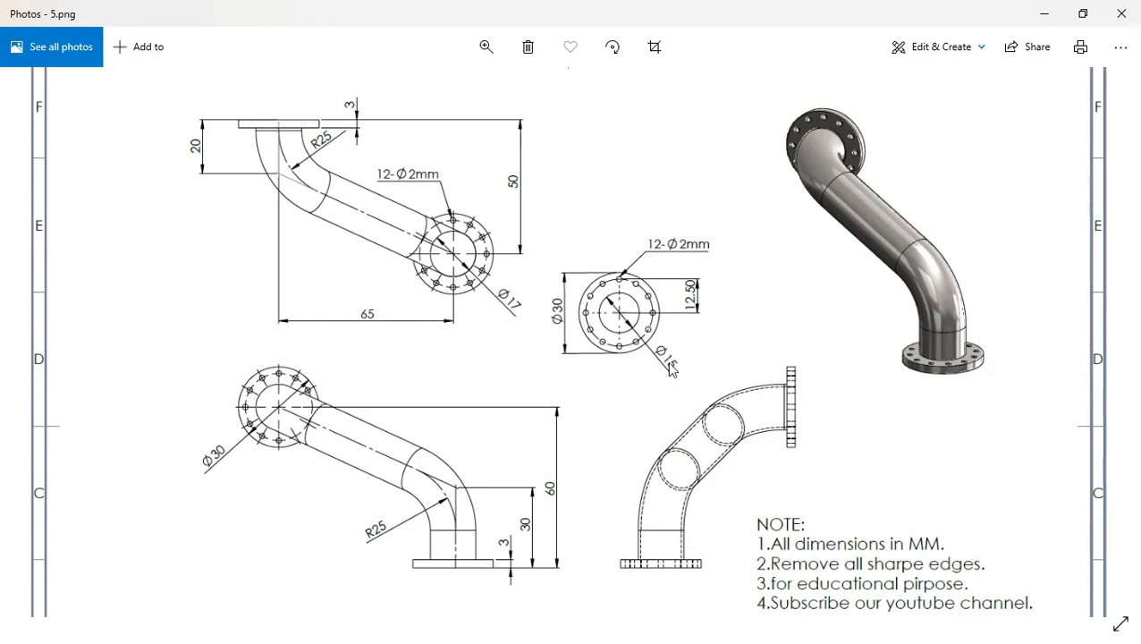
key(alt+Tab)
key(d)
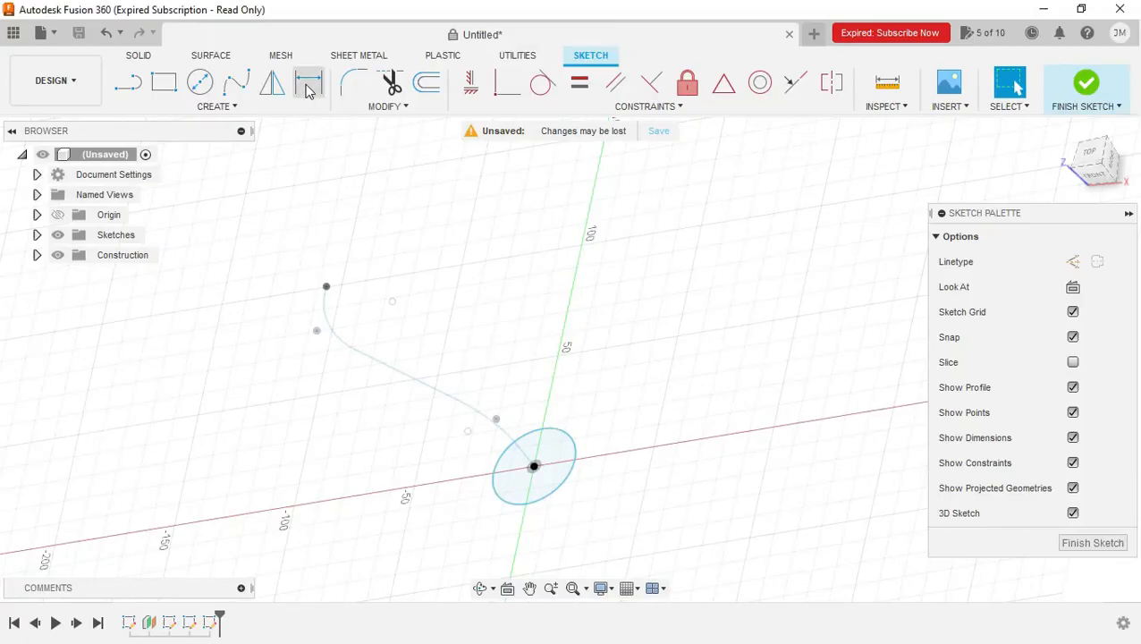
click(564, 438)
click(598, 484)
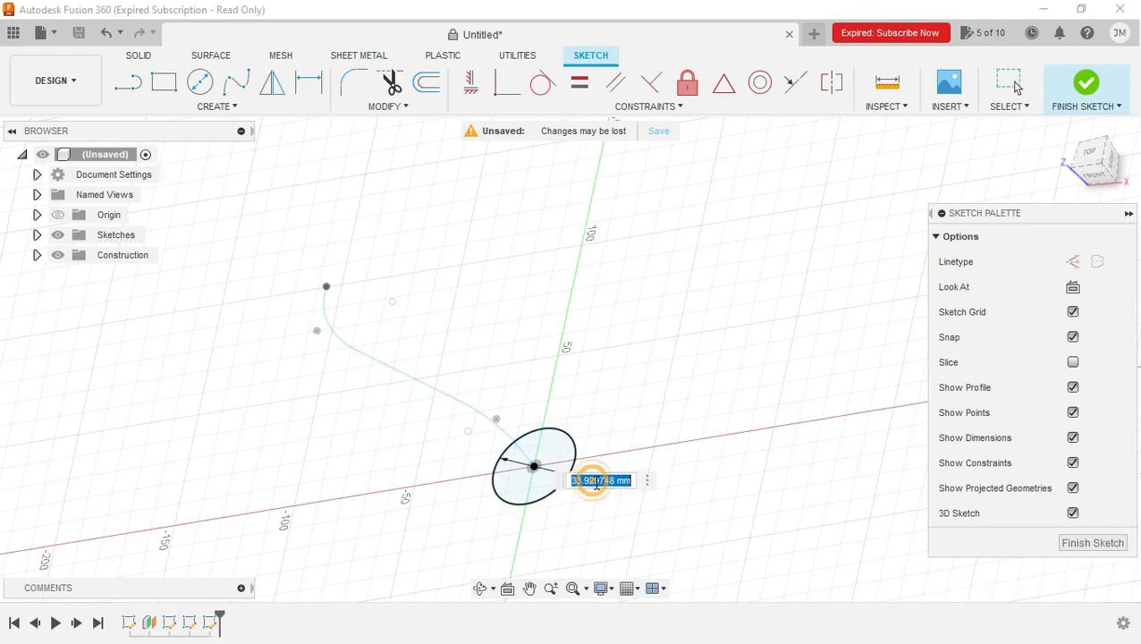
text(5)
key(Return)
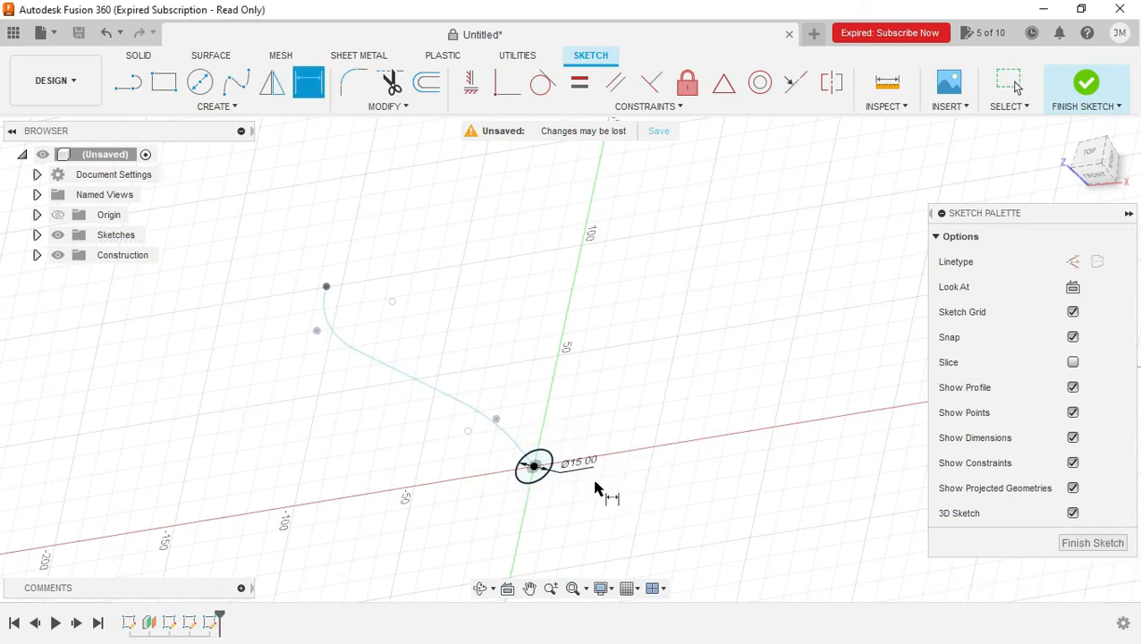
click(619, 499)
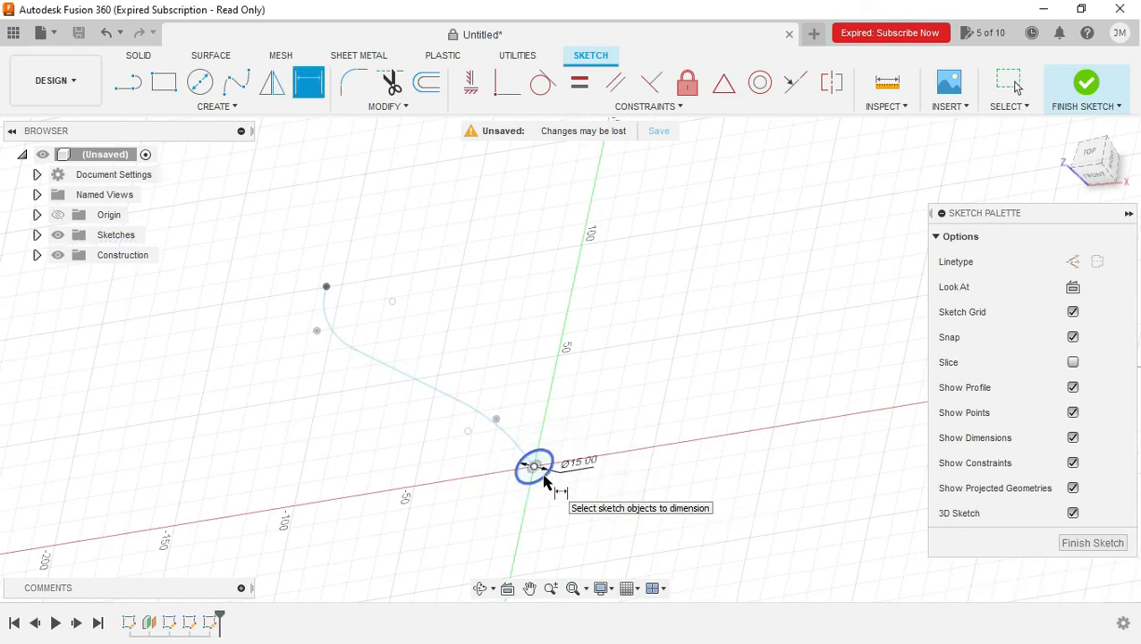
Check the pipe diameters in the Photos drawing, offset the 15 mm circle outward by 1 mm, and finish the profile sketch.
key(alt+Tab)
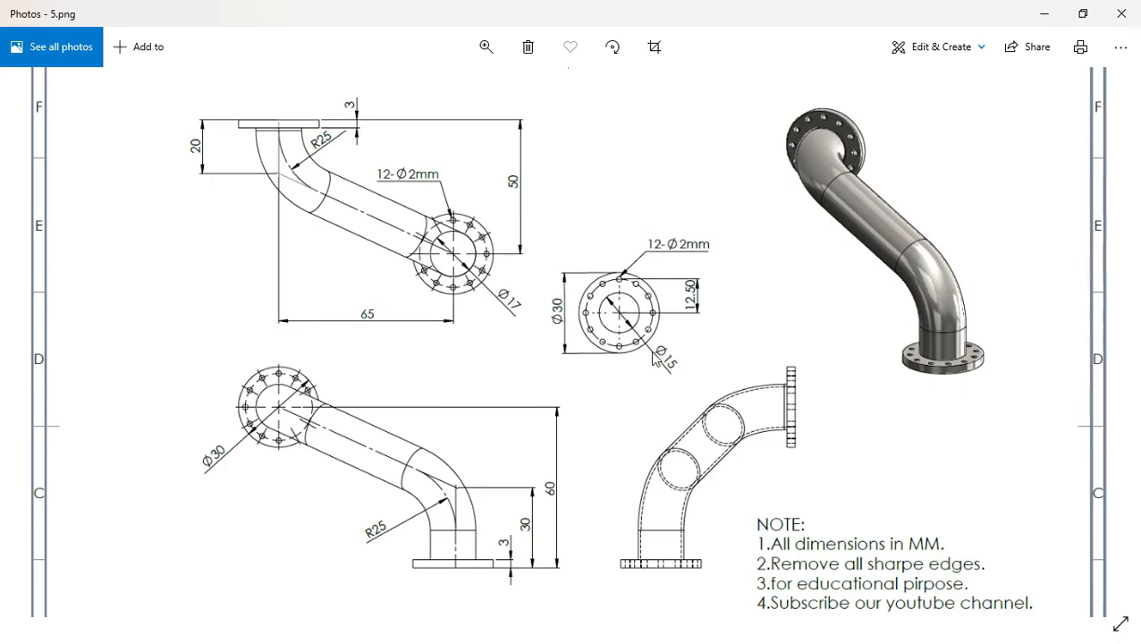
key(alt+Tab)
scroll(568, 476, up, 2)
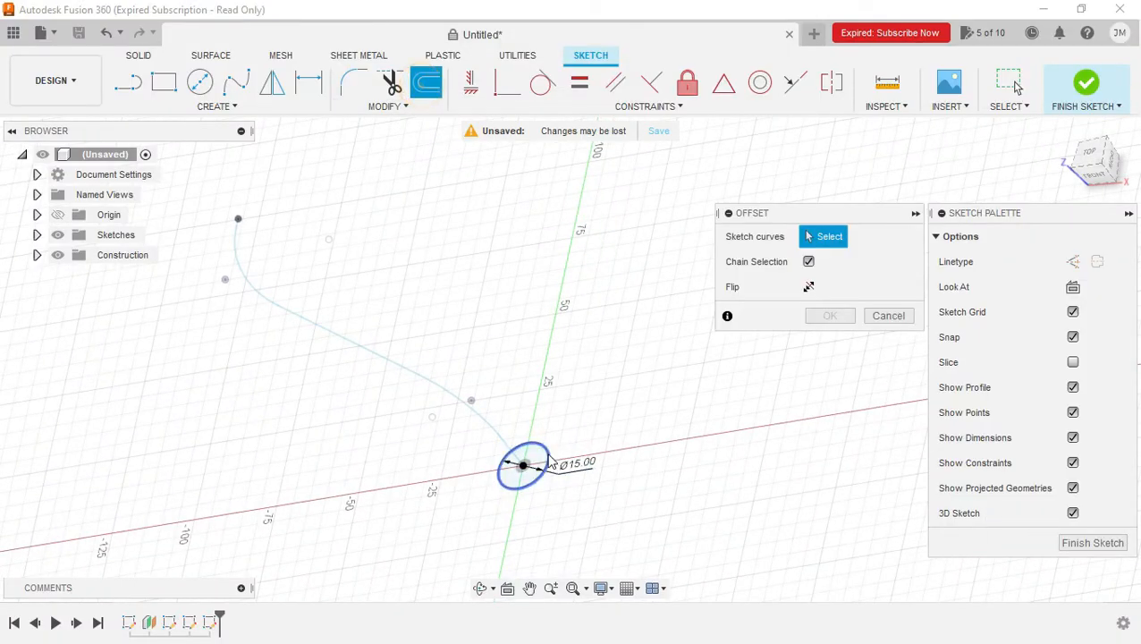
click(542, 450)
scroll(510, 472, up, 3)
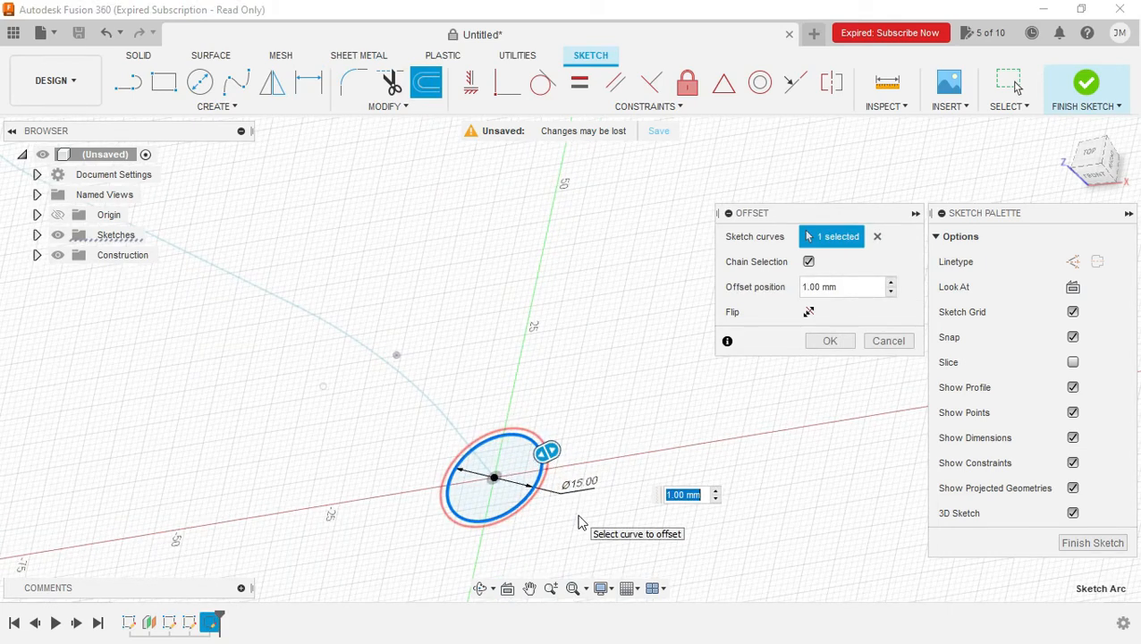
click(844, 342)
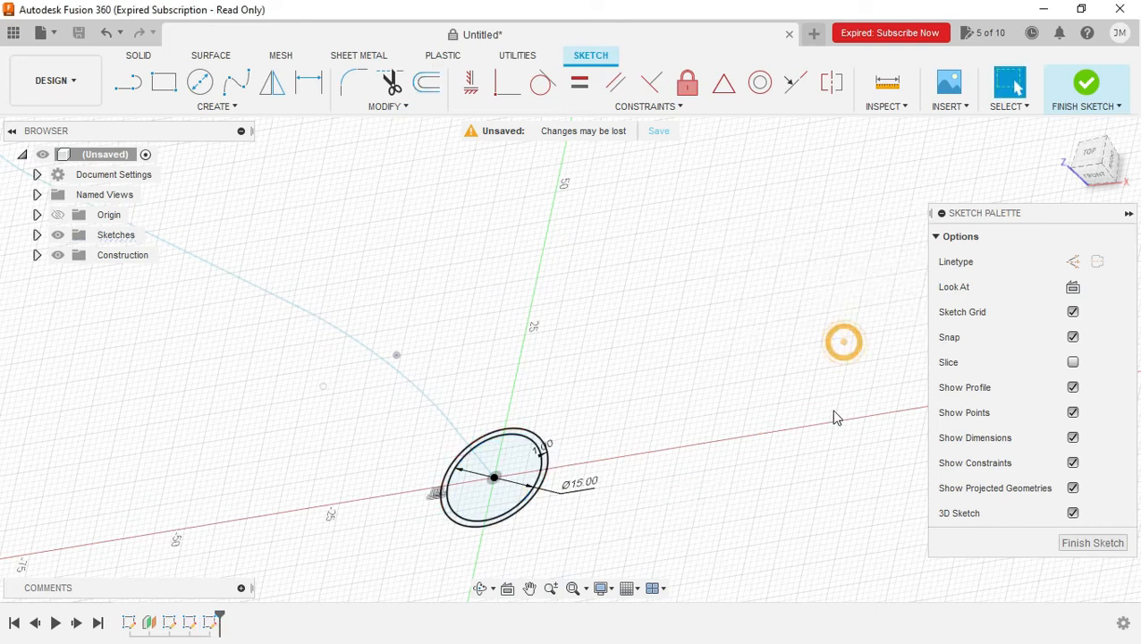
click(1074, 543)
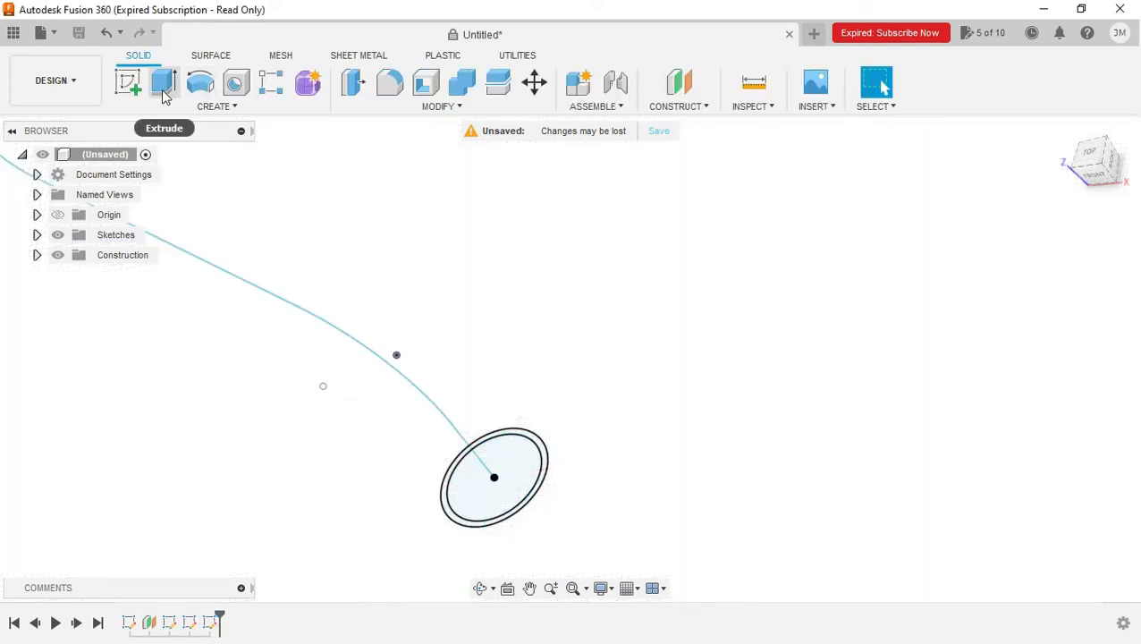
Sweep the ring profile between the two circles along the filleted 3D path as a new body, using a single path and perpendicular orientation.
click(213, 111)
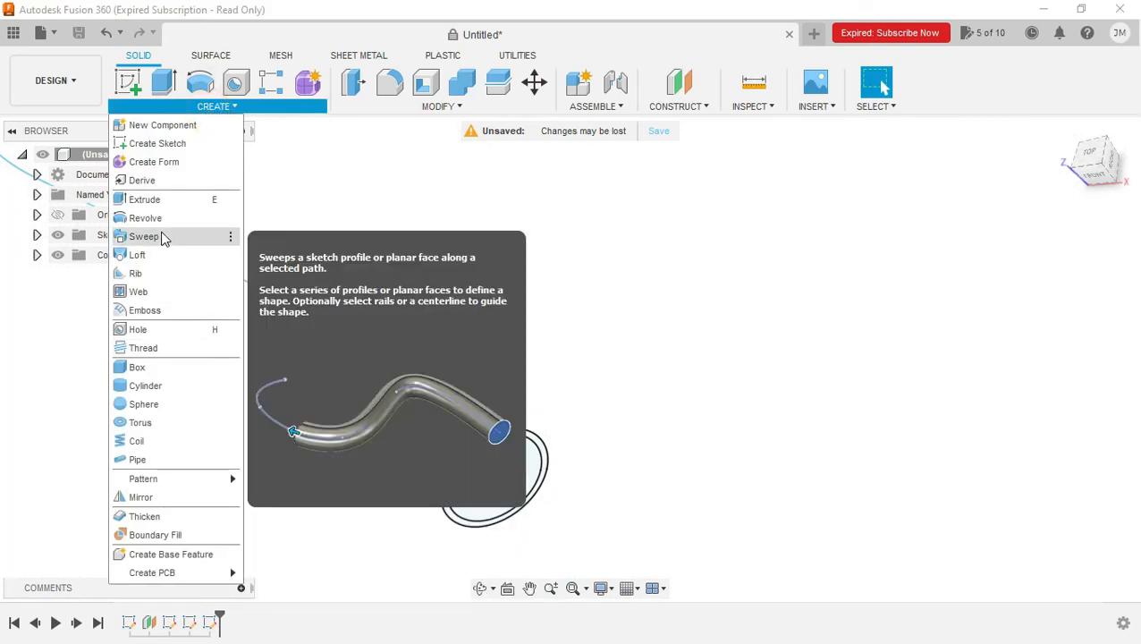
click(159, 236)
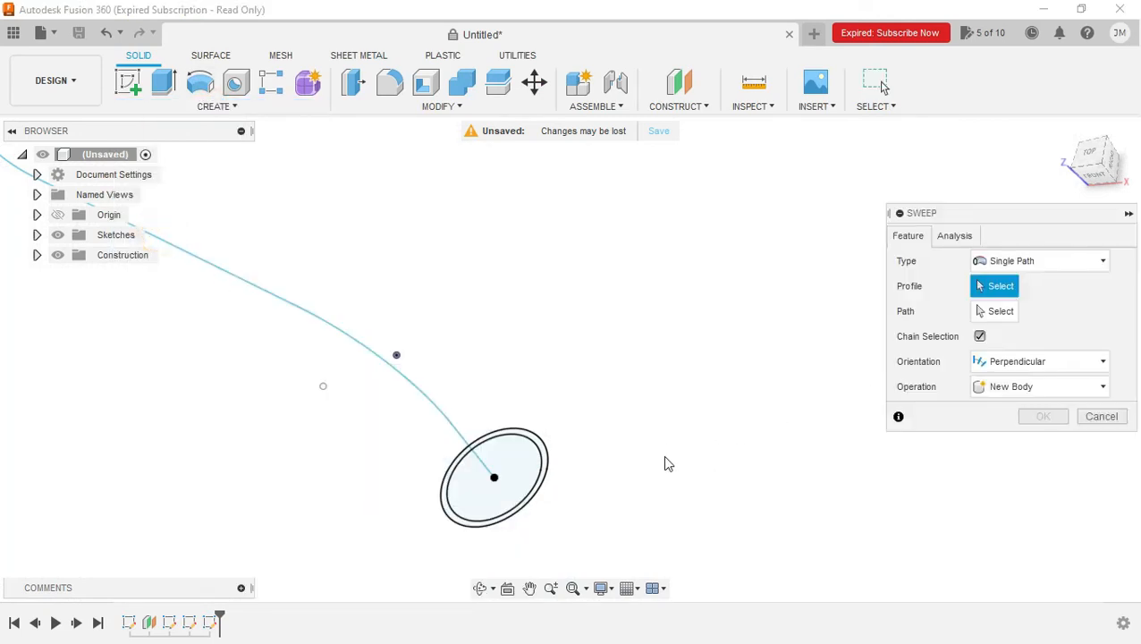
click(545, 468)
click(999, 313)
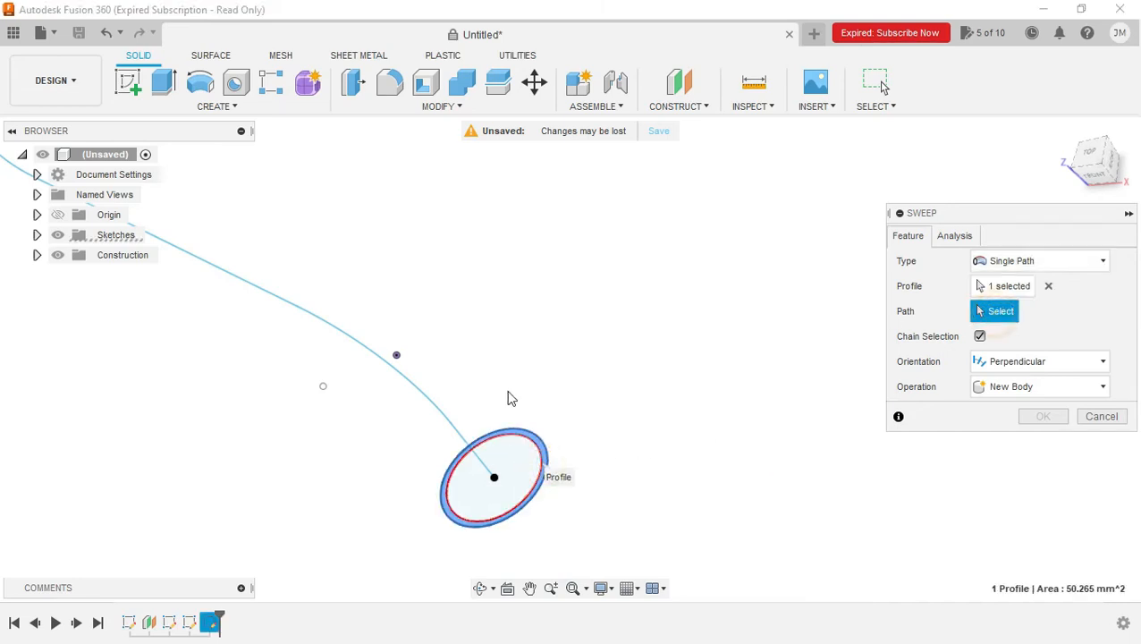
click(448, 420)
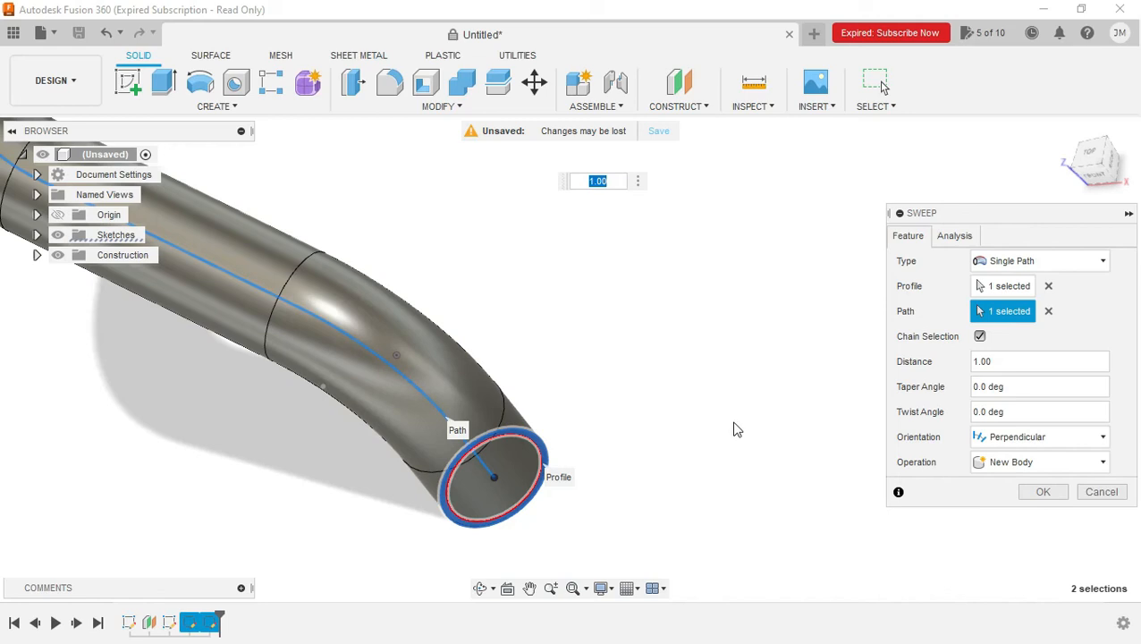
scroll(735, 429, down, 5)
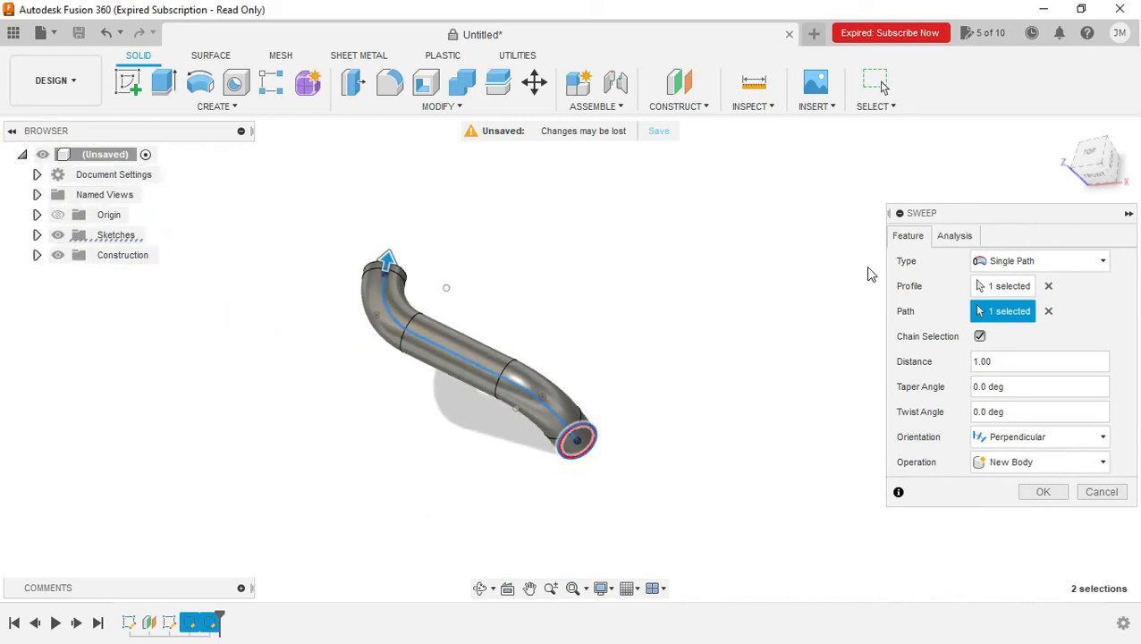
mouse_move(1091, 154)
mouse_down()
mouse_move(1099, 185)
mouse_move(1094, 141)
mouse_move(1075, 148)
mouse_move(1086, 145)
mouse_up()
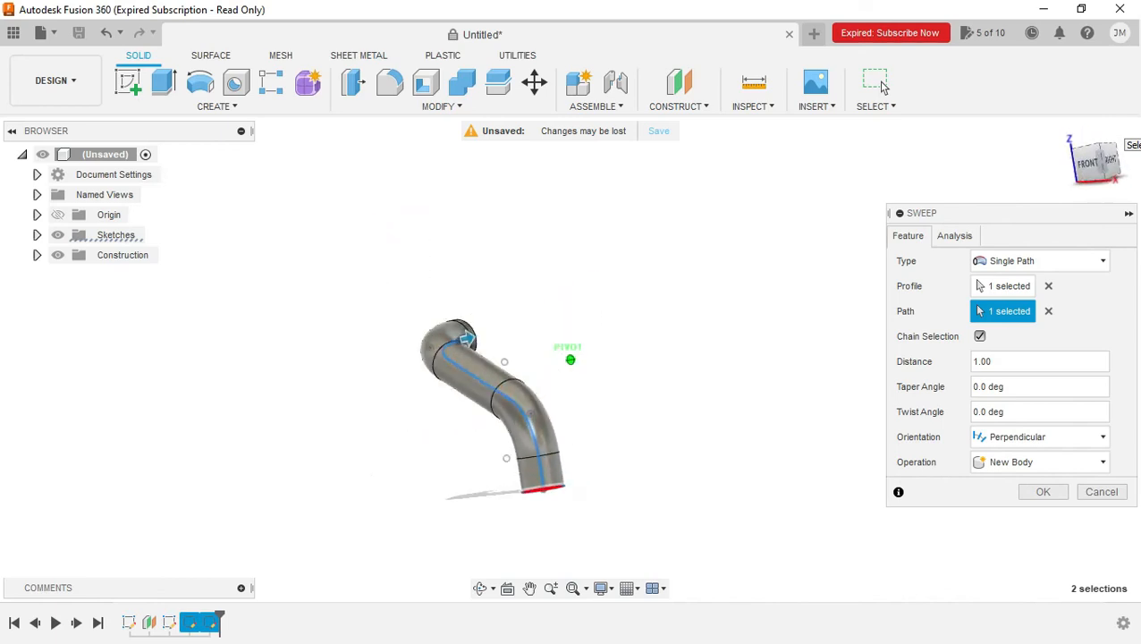
click(1053, 492)
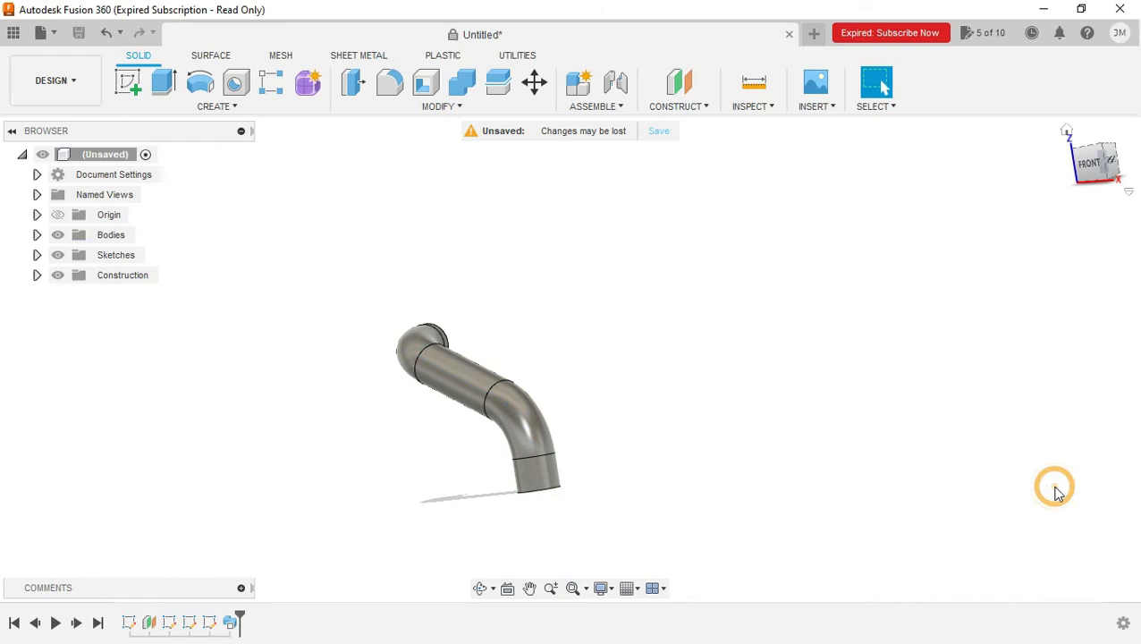
Compare the swept pipe's top and front views with the reference drawing in Photos.
drag(1093, 168, 1098, 196)
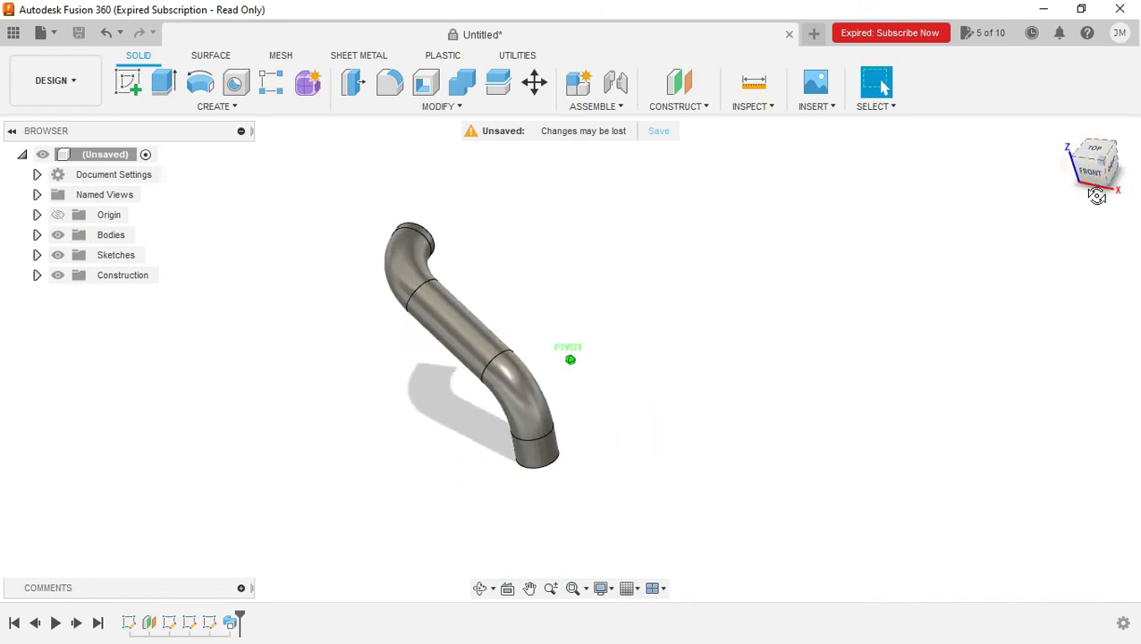
click(494, 314)
click(629, 336)
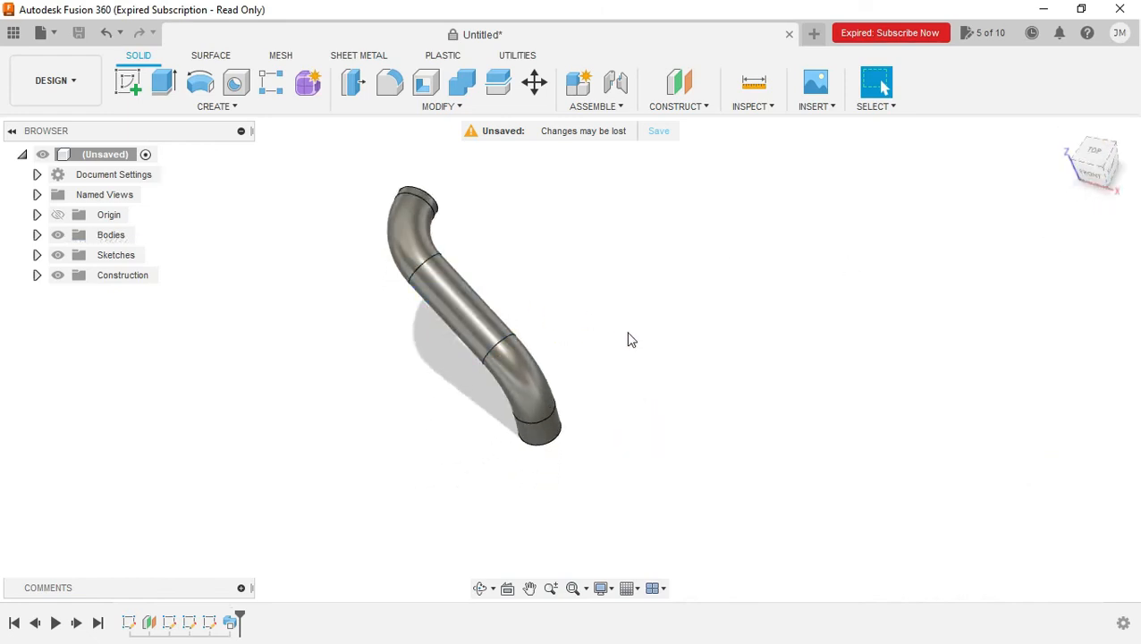
click(1091, 155)
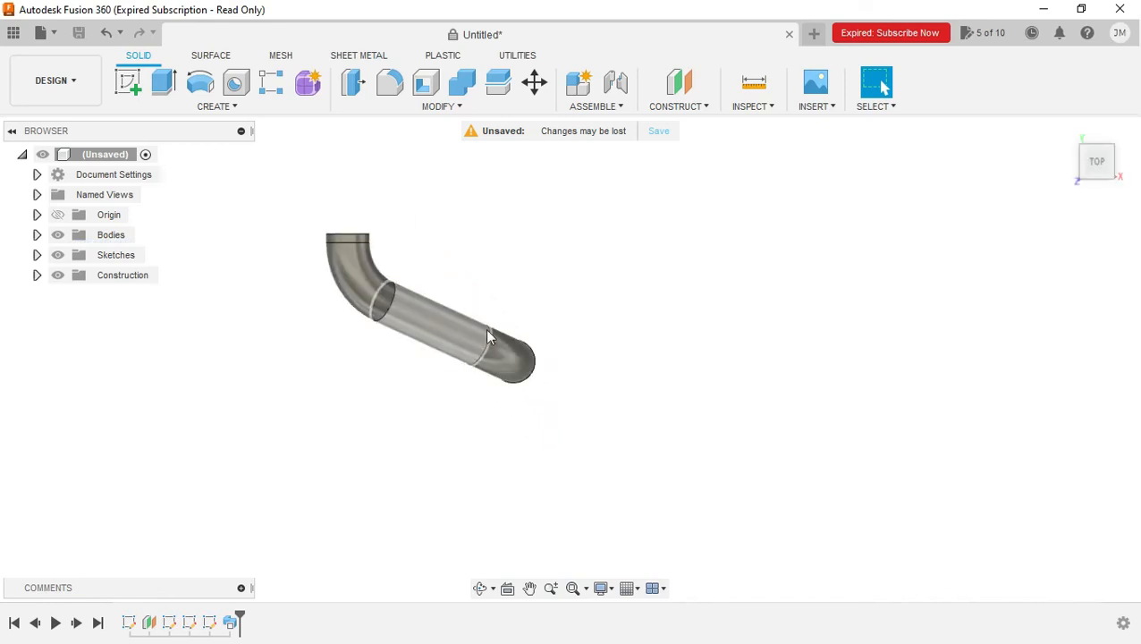
key(alt+Tab)
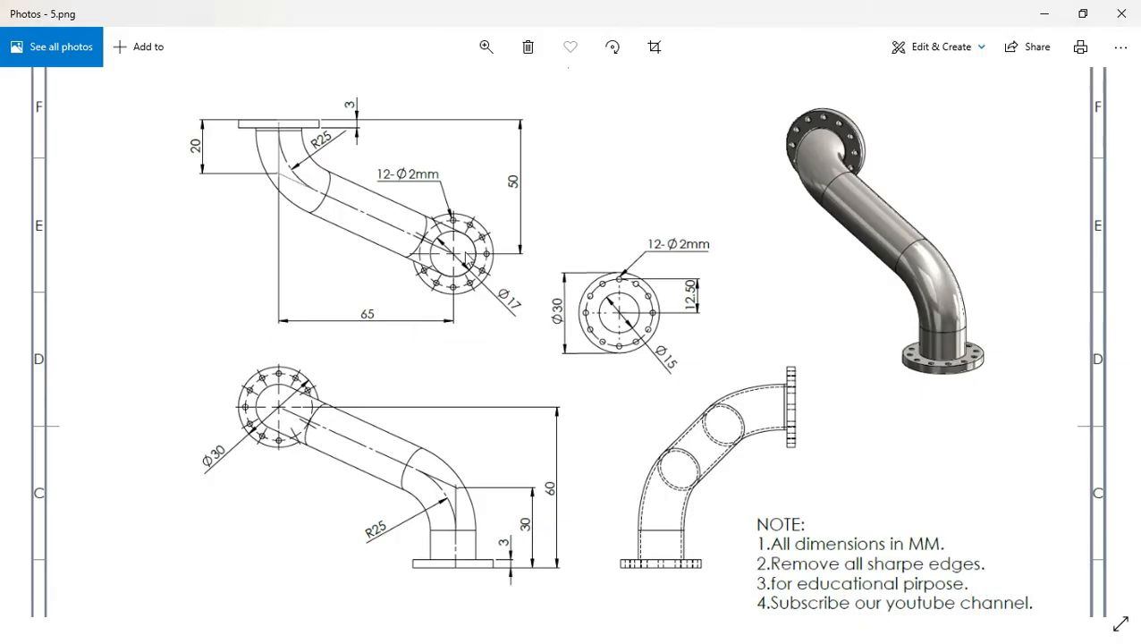
key(alt+Tab)
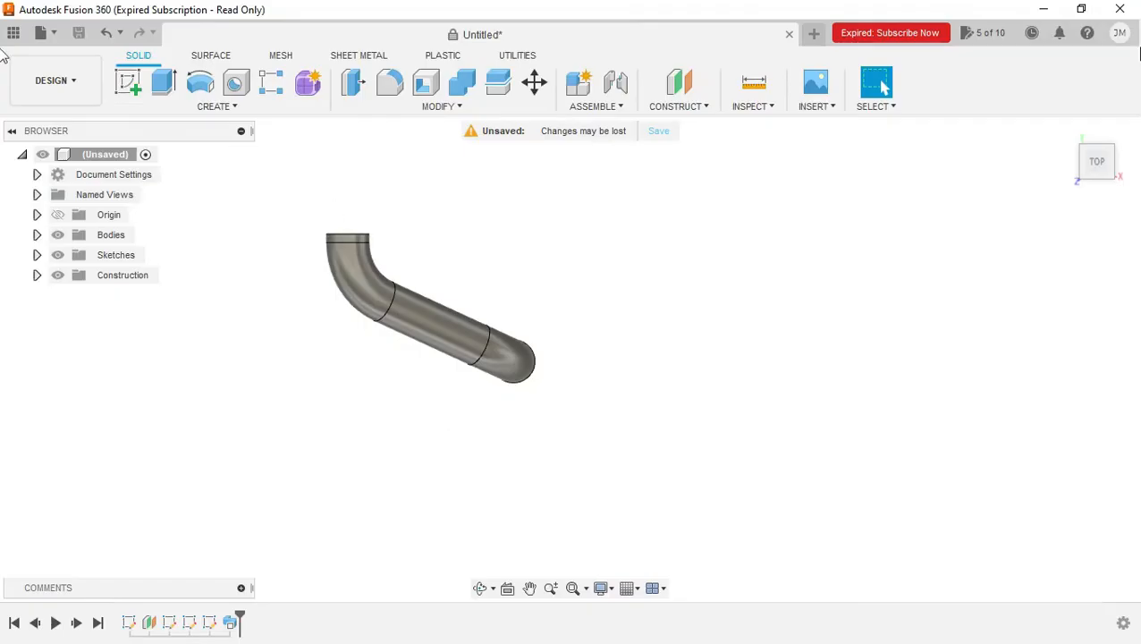
click(1103, 191)
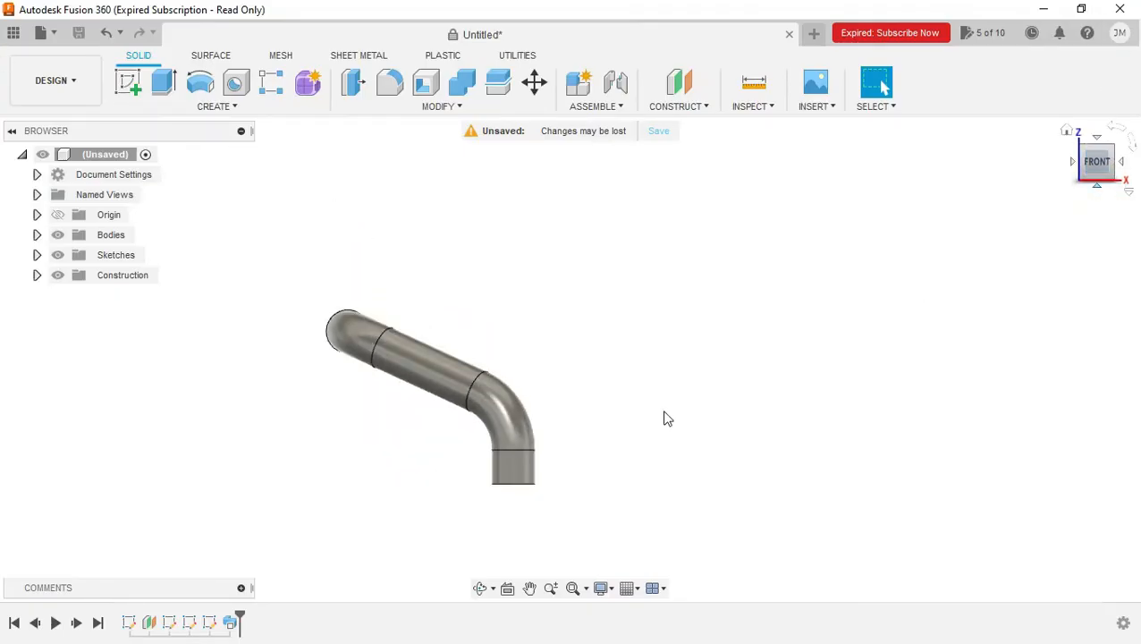
key(alt+Tab)
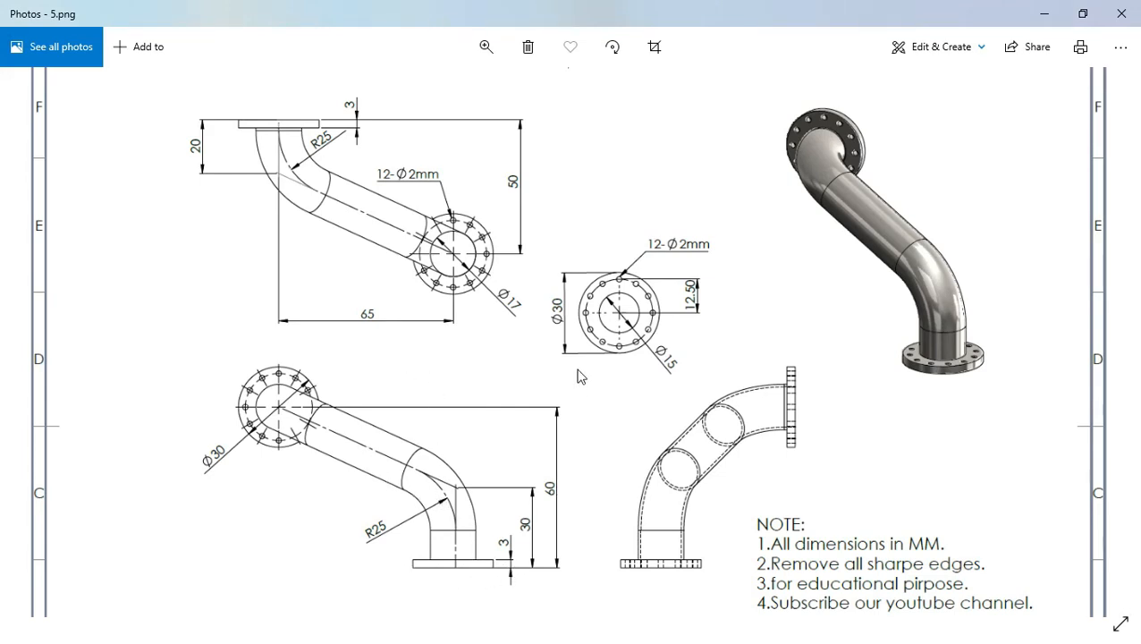
key(alt+Tab)
Start a sketch on the end face of the pipe's lower vertical leg and draw a circle about 39 mm in diameter centred on the origin.
drag(1098, 165, 1091, 126)
scroll(566, 429, up, 1)
scroll(566, 435, up, 4)
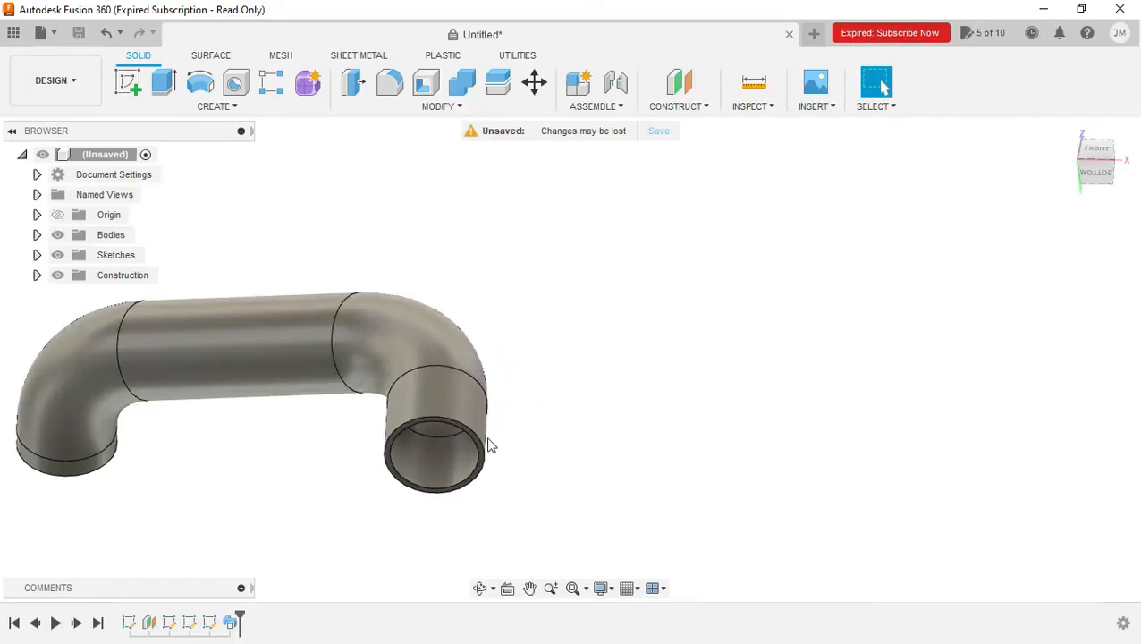
click(478, 478)
click(128, 81)
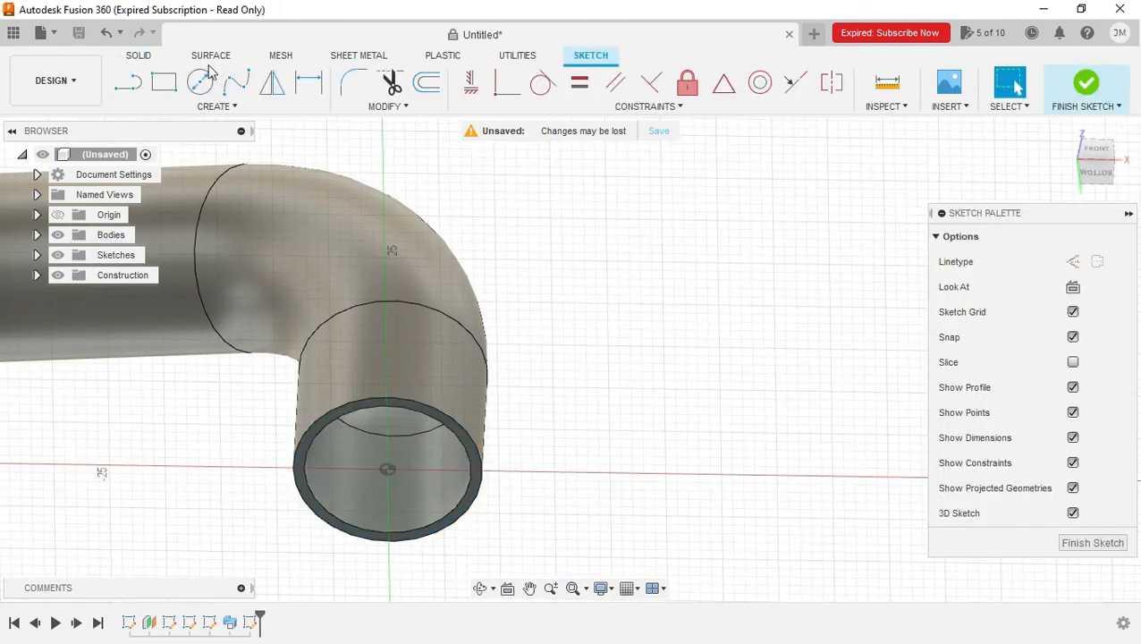
click(1096, 163)
scroll(376, 292, up, 2)
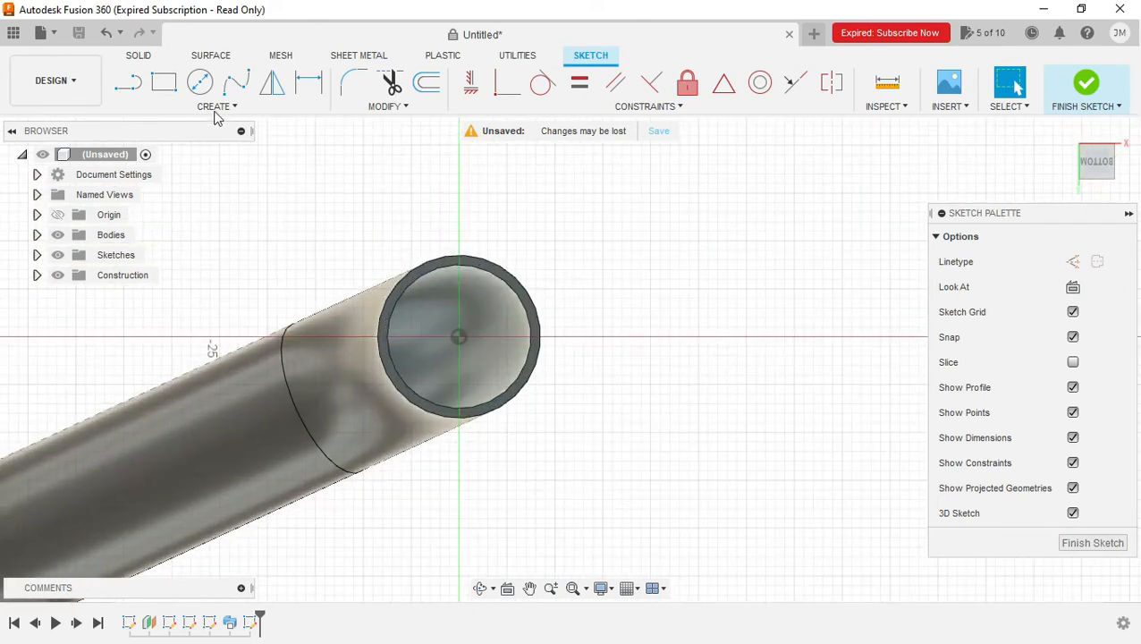
click(200, 82)
click(459, 338)
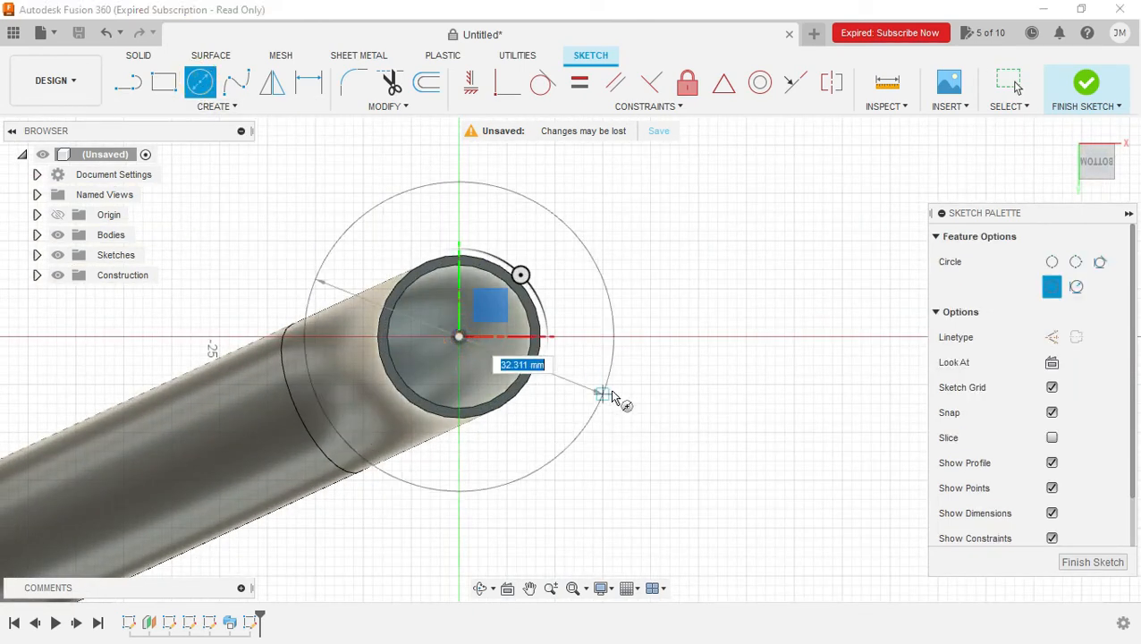
click(644, 415)
key(Escape)
Check the flange's outer diameter in the Photos drawing and dimension the new circle's diameter to 30 mm.
key(alt+Tab)
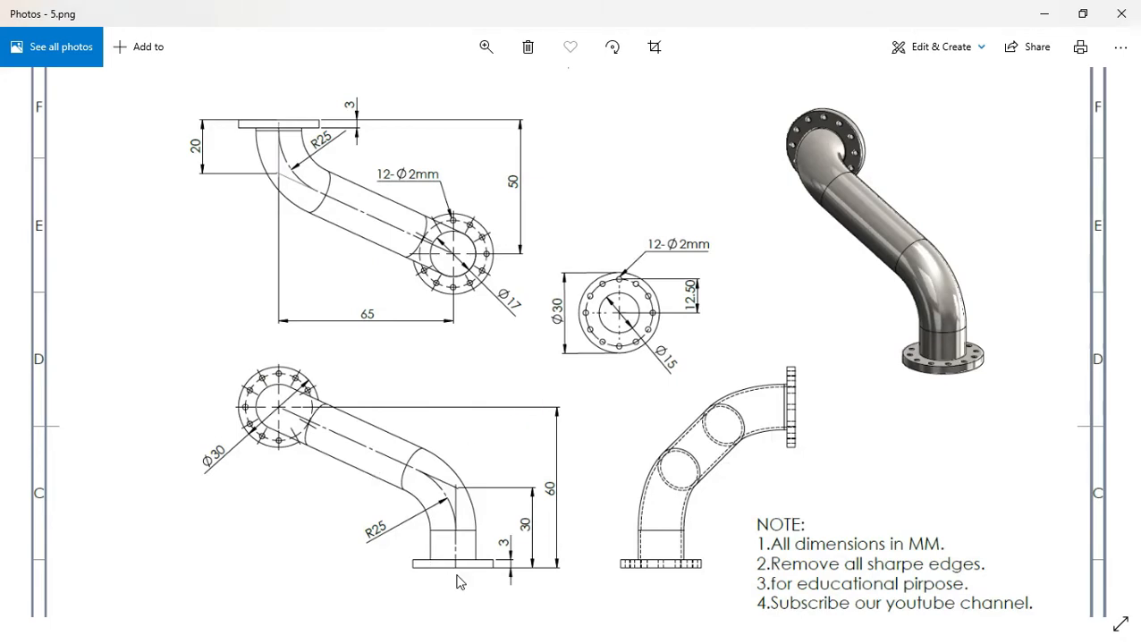
key(alt+Tab)
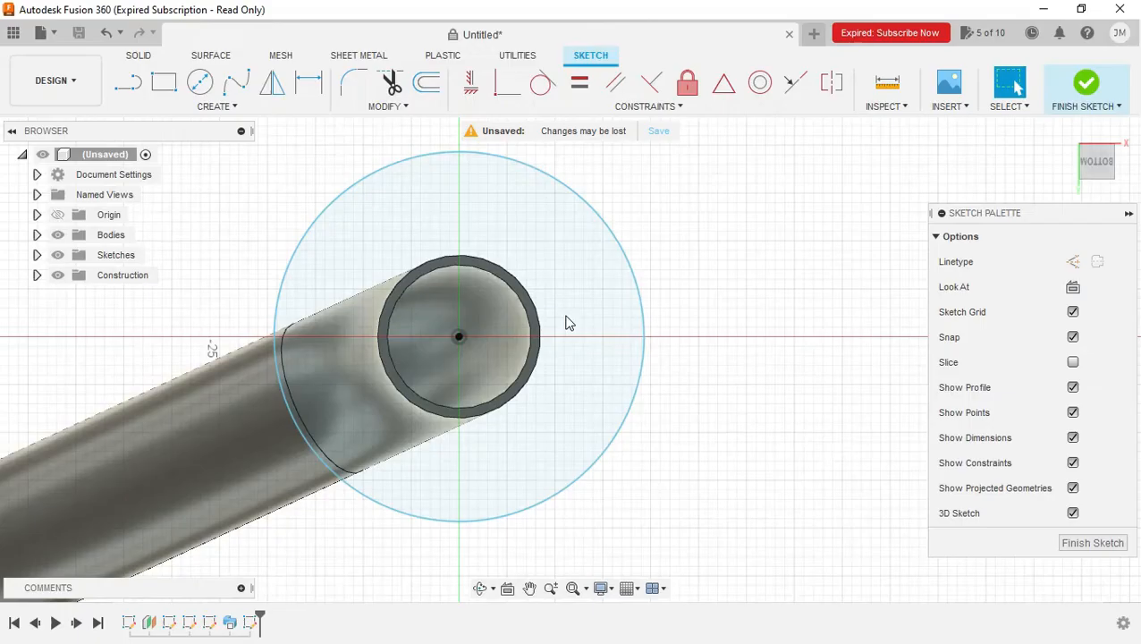
click(308, 82)
click(381, 172)
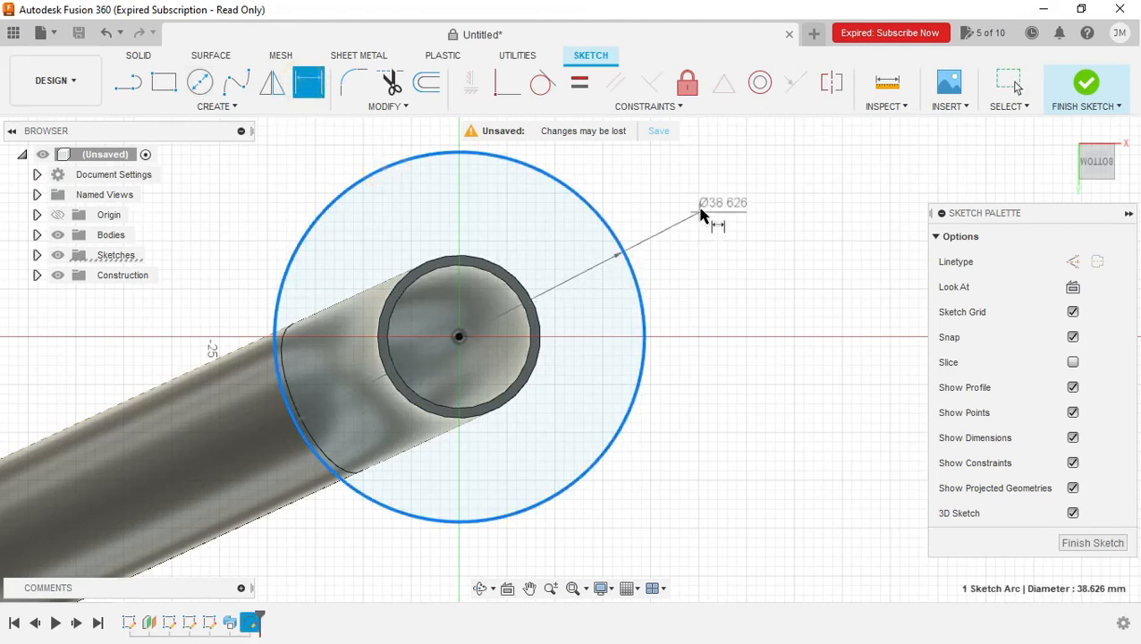
click(703, 211)
text(30)
key(Return)
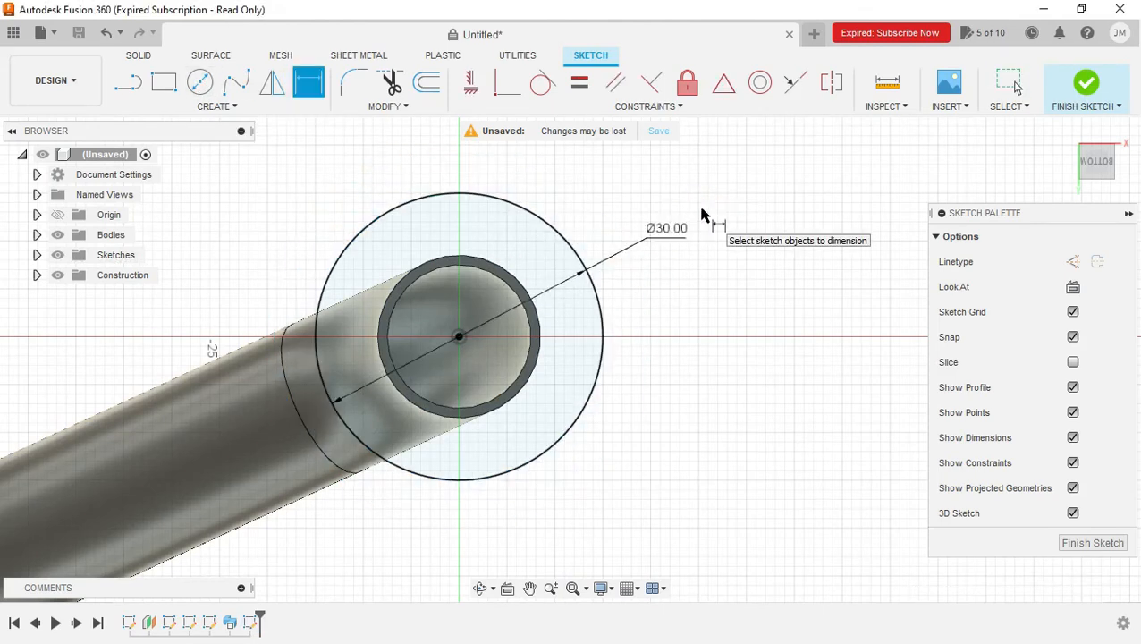
Check the flange hole layout in the drawing and draw a small hole circle on the vertical axis, about 12 mm from the origin.
key(alt+Tab)
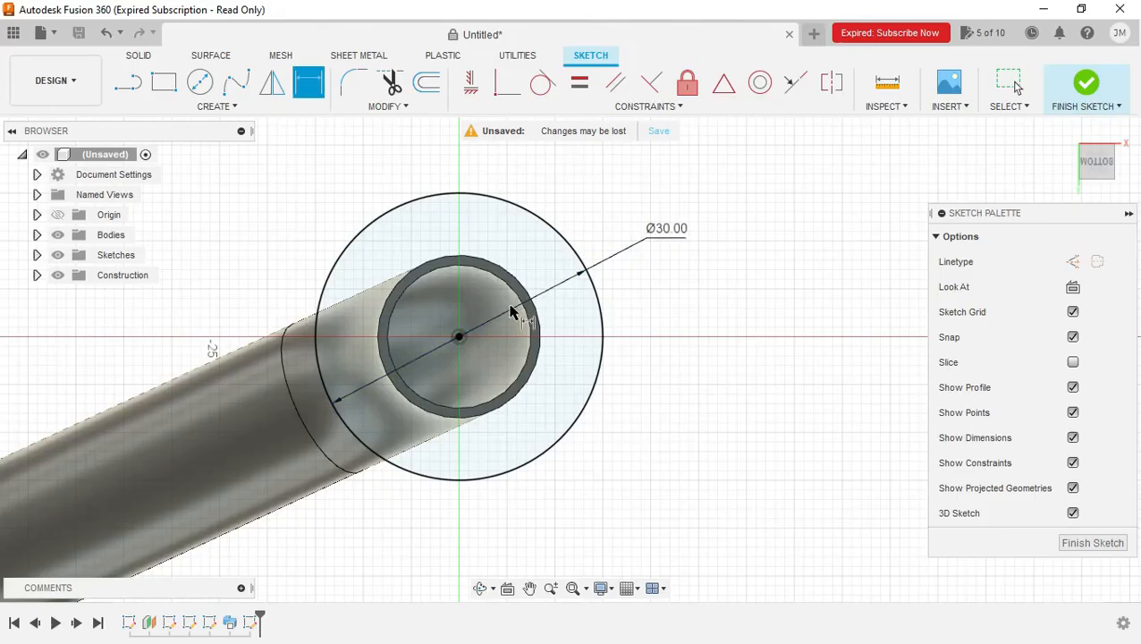
key(c)
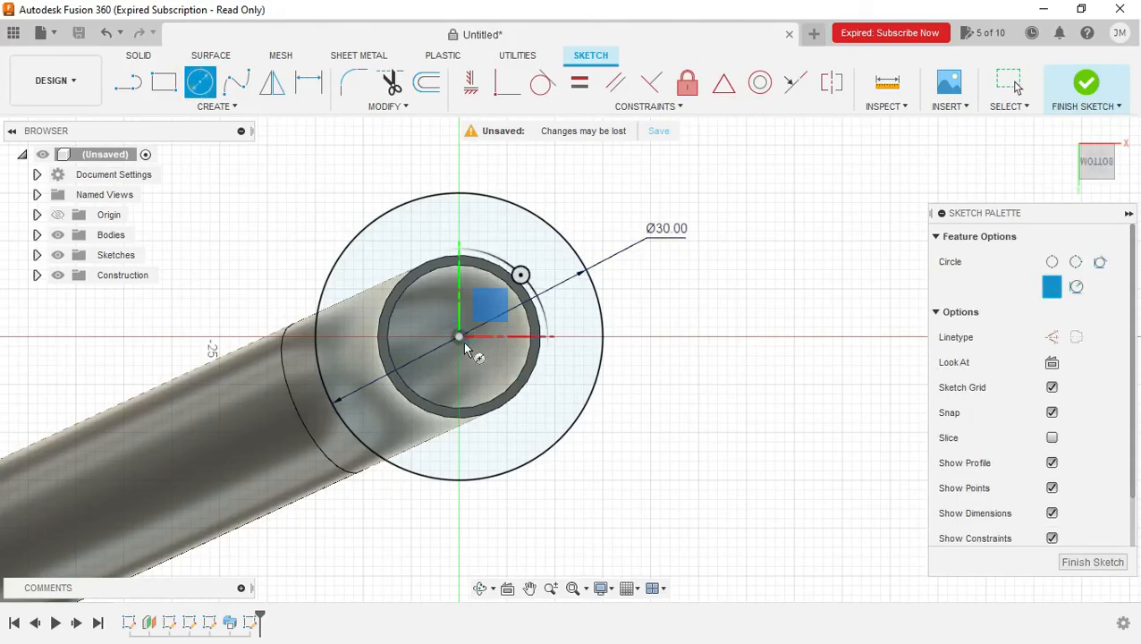
scroll(451, 225, up, 3)
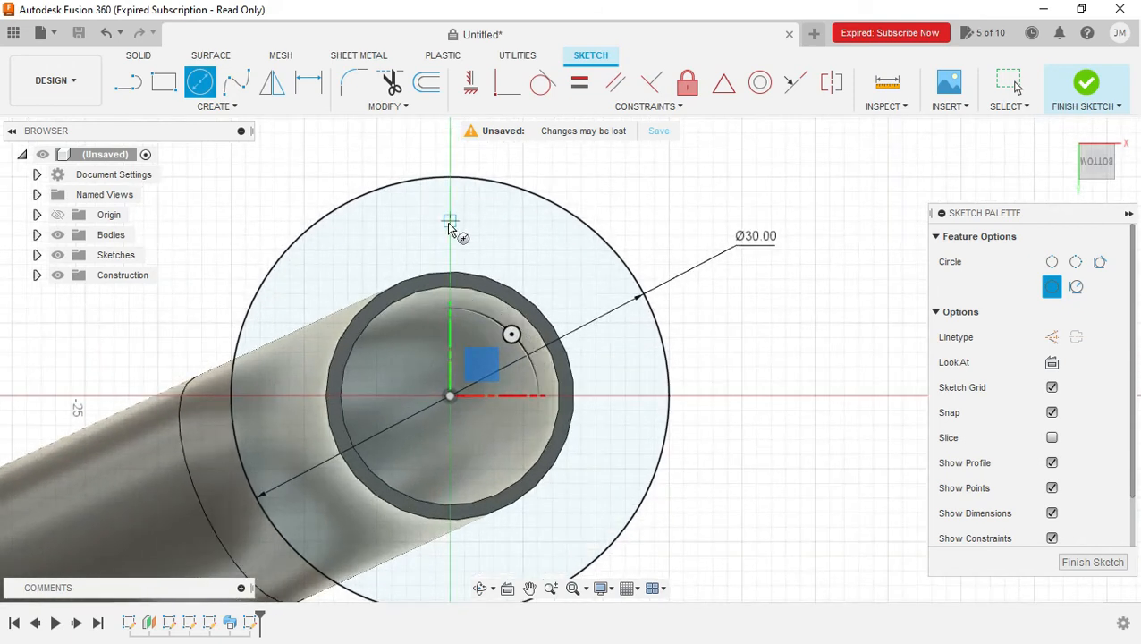
click(450, 220)
click(475, 238)
key(Escape)
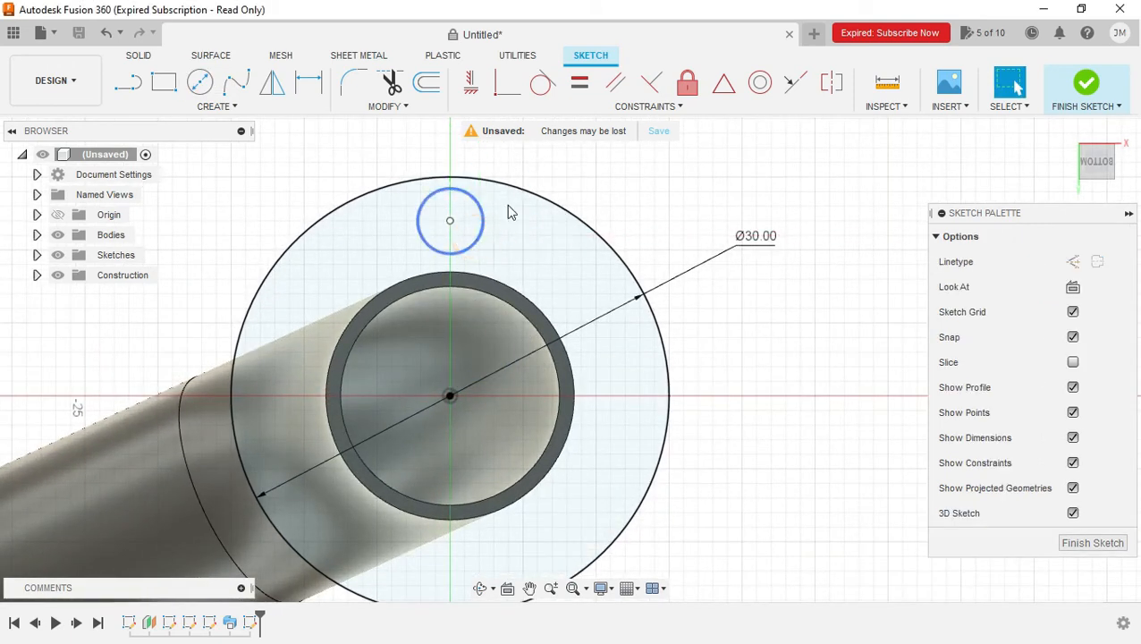
Dimension the small hole circle's diameter to 2 mm.
click(307, 83)
click(482, 243)
click(527, 161)
text(2)
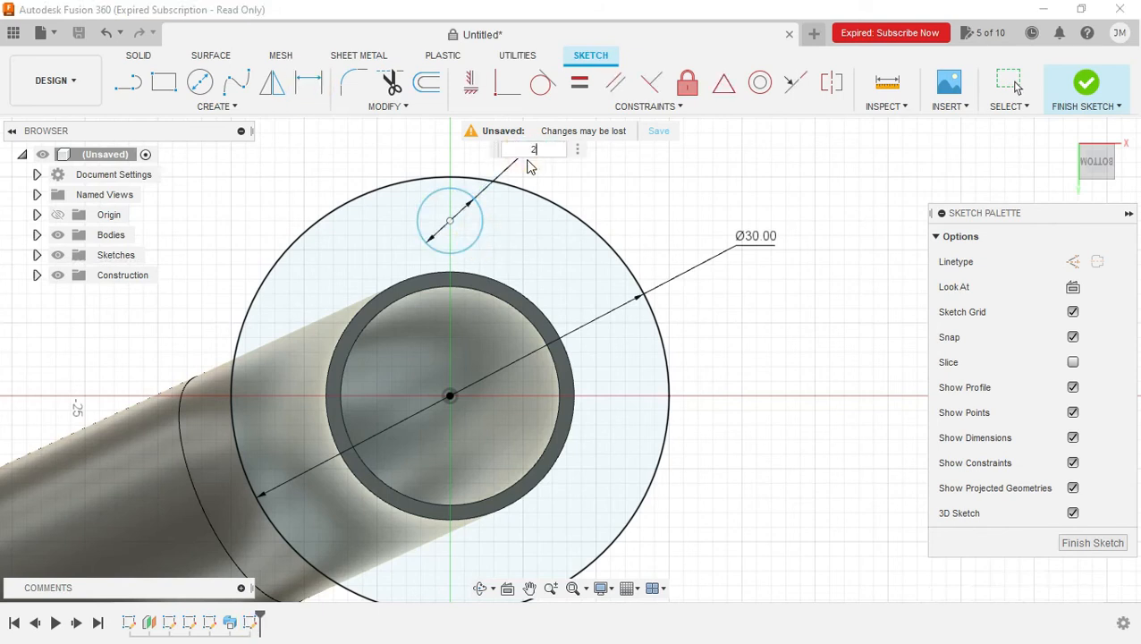
key(Return)
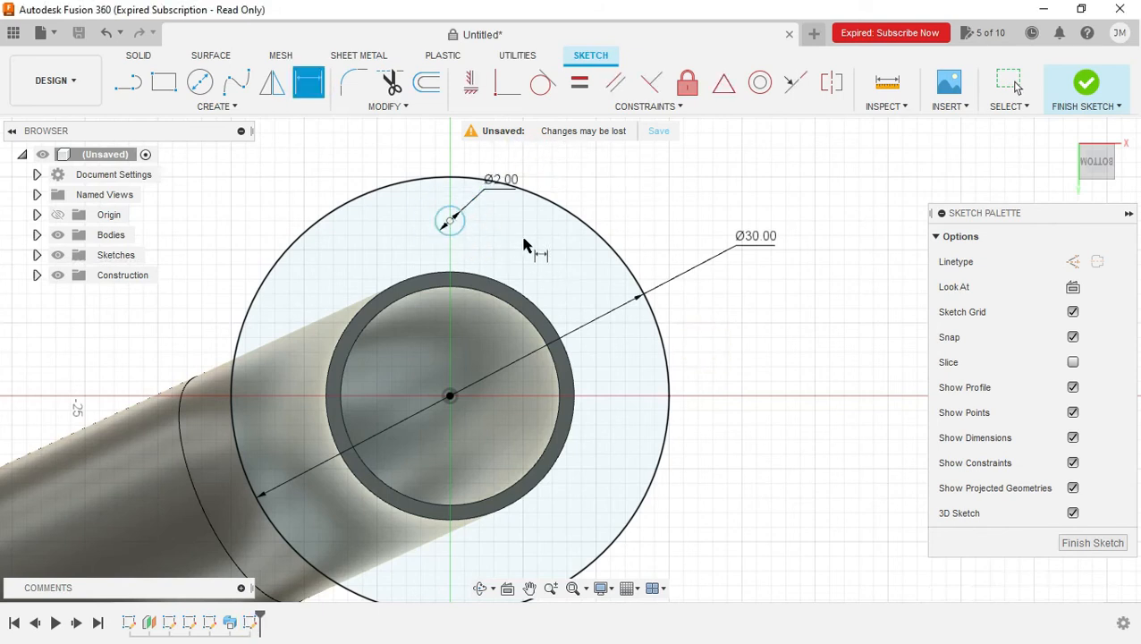
Dimension the vertical distance between the hole circle's centre and the origin to 12.5 mm.
click(452, 222)
click(450, 395)
click(772, 331)
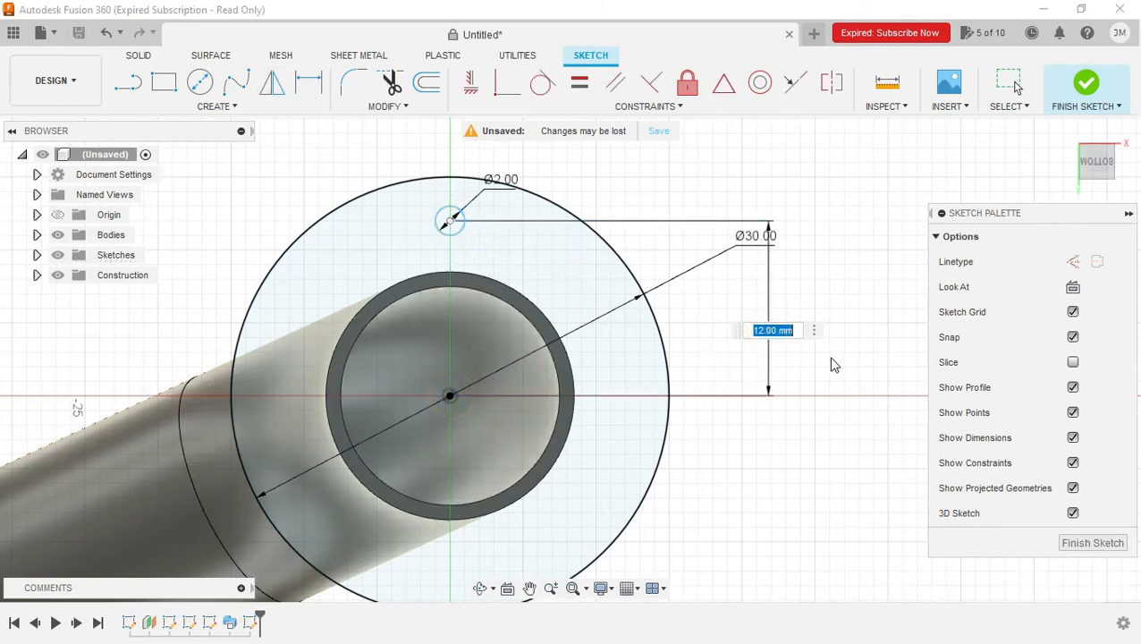
text(12.5)
key(Return)
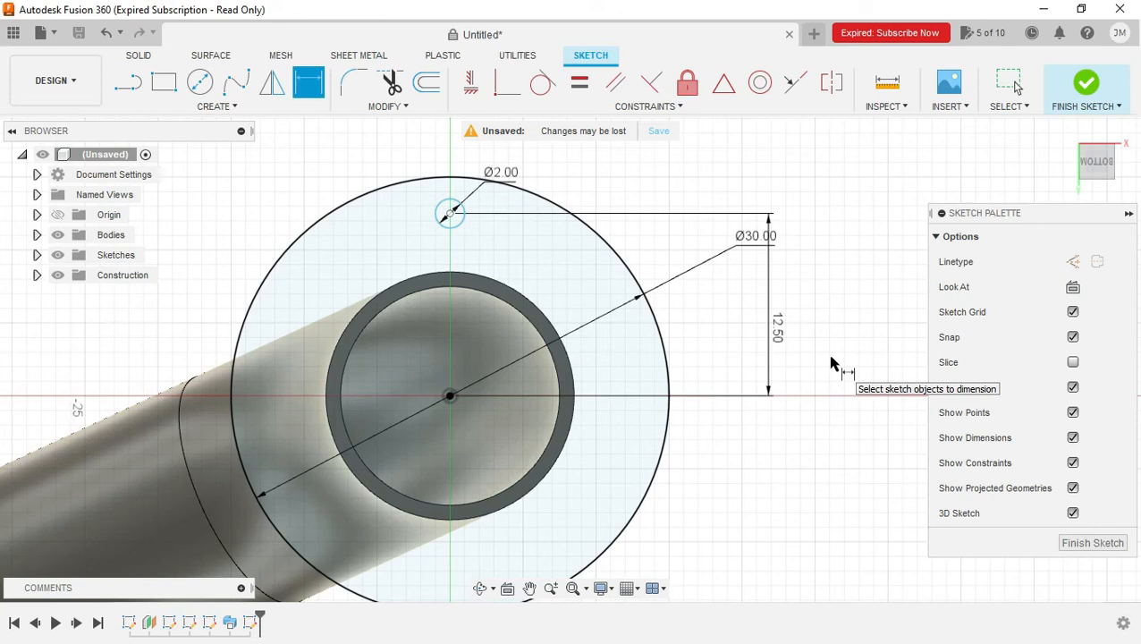
Project the pipe's inner circular edge into the flange sketch with the projection link on.
key(Escape)
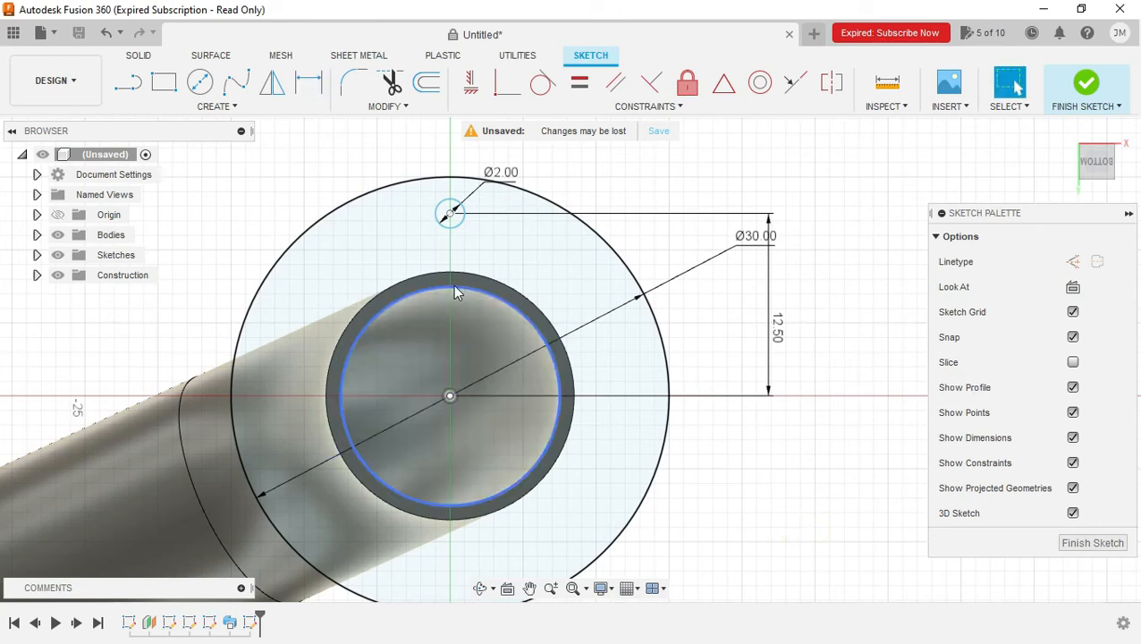
click(453, 286)
click(253, 108)
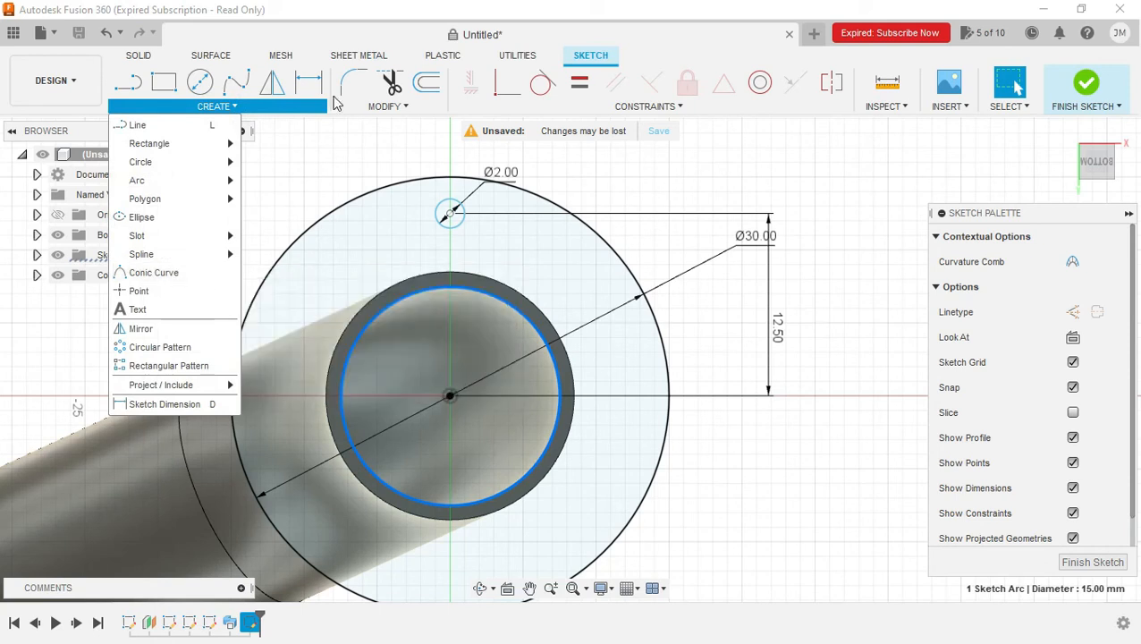
click(387, 107)
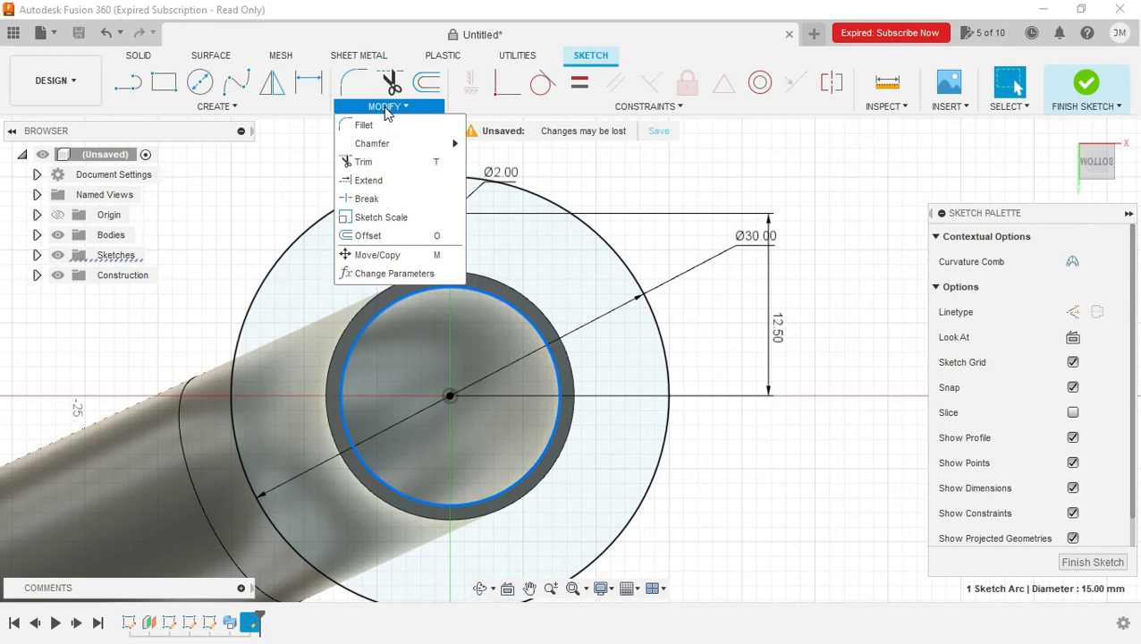
click(284, 106)
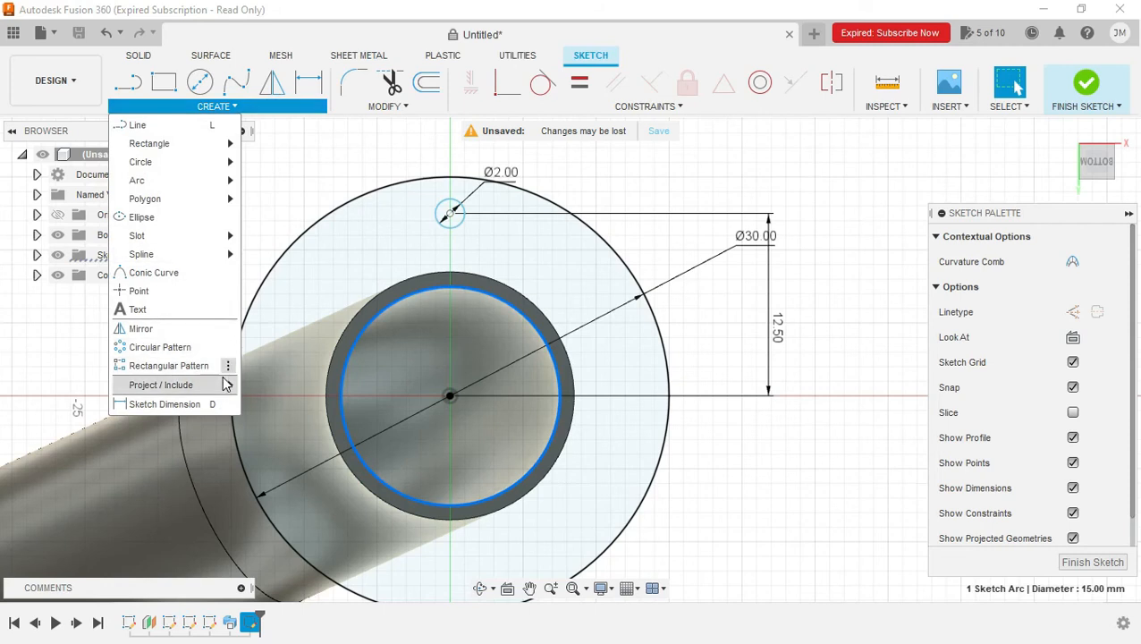
mouse_move(226, 384)
click(271, 387)
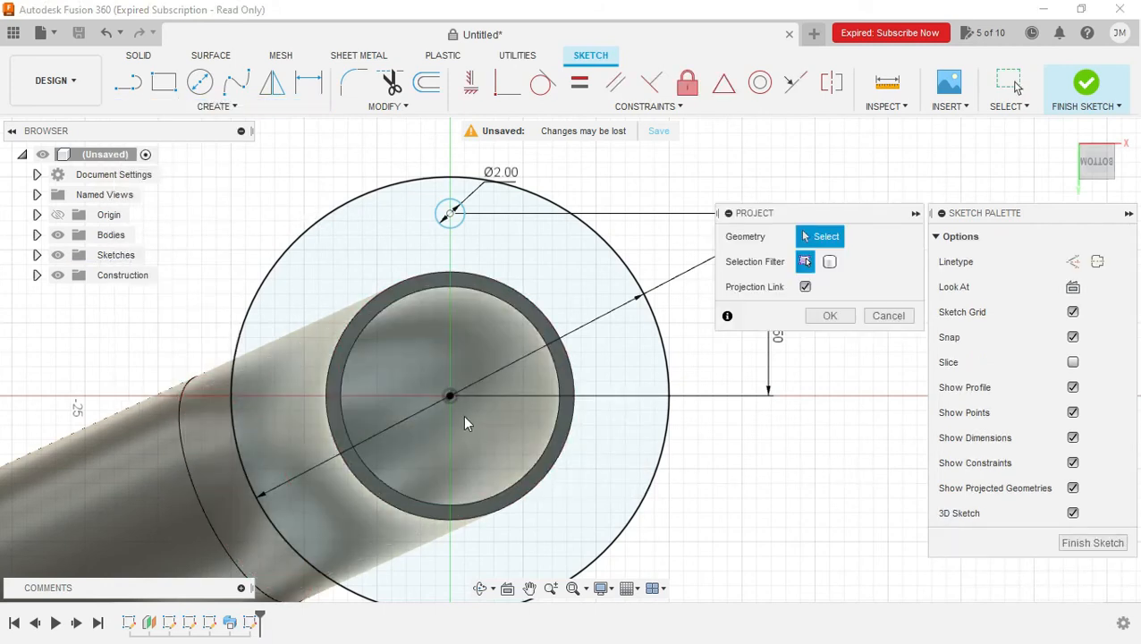
click(553, 447)
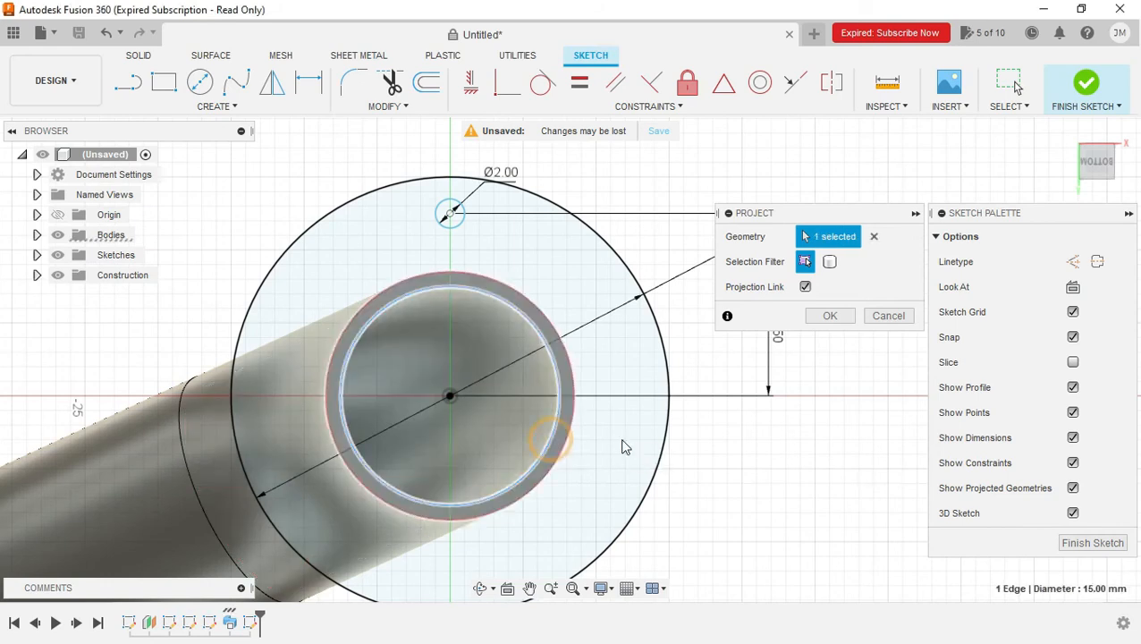
click(830, 316)
click(774, 539)
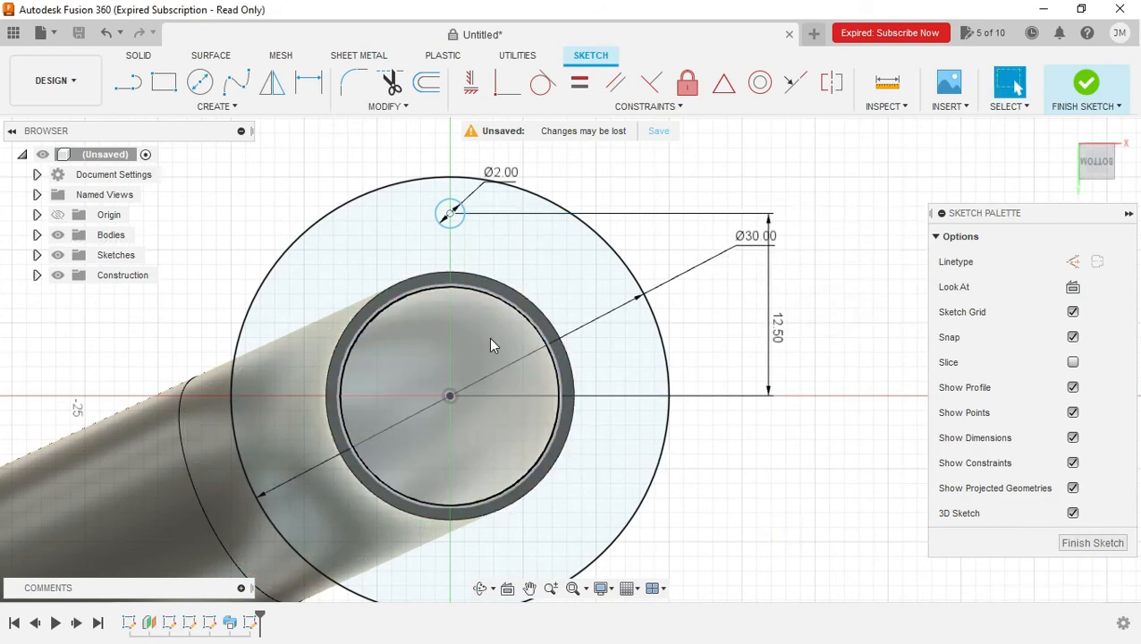
Create a circular sketch pattern of the 2 mm hole circle around the origin with 12 instances.
click(282, 103)
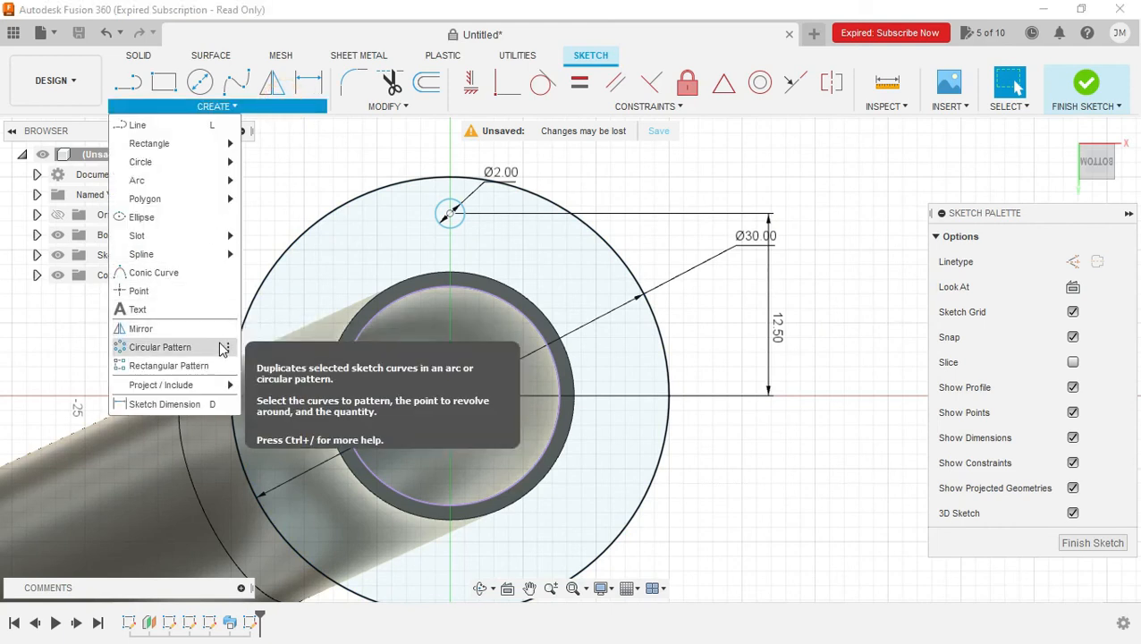
click(209, 348)
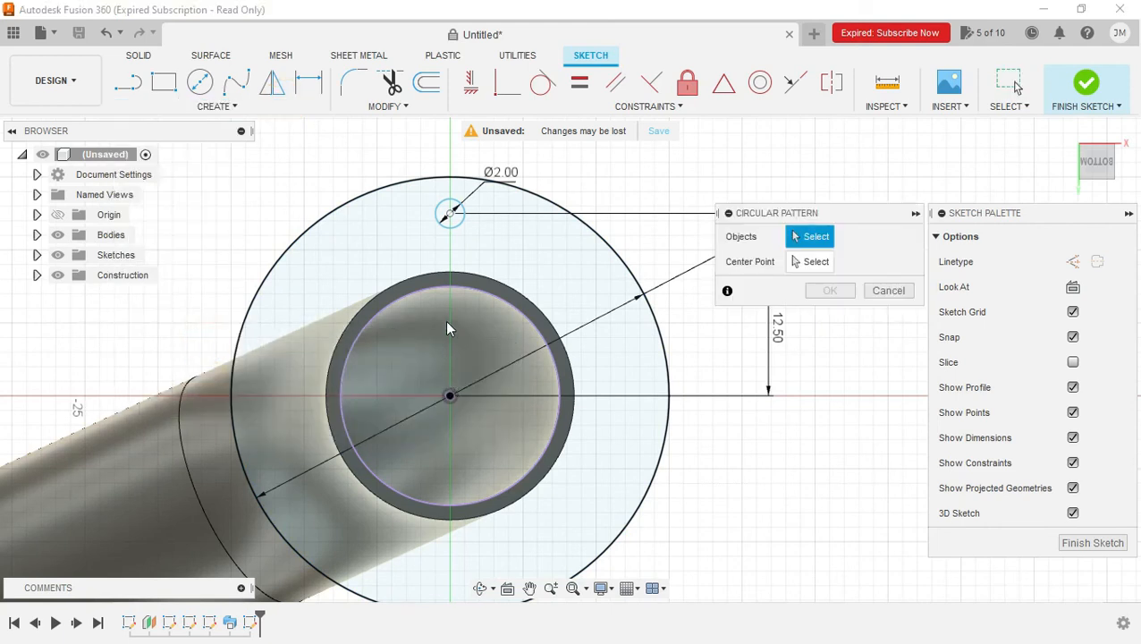
click(458, 225)
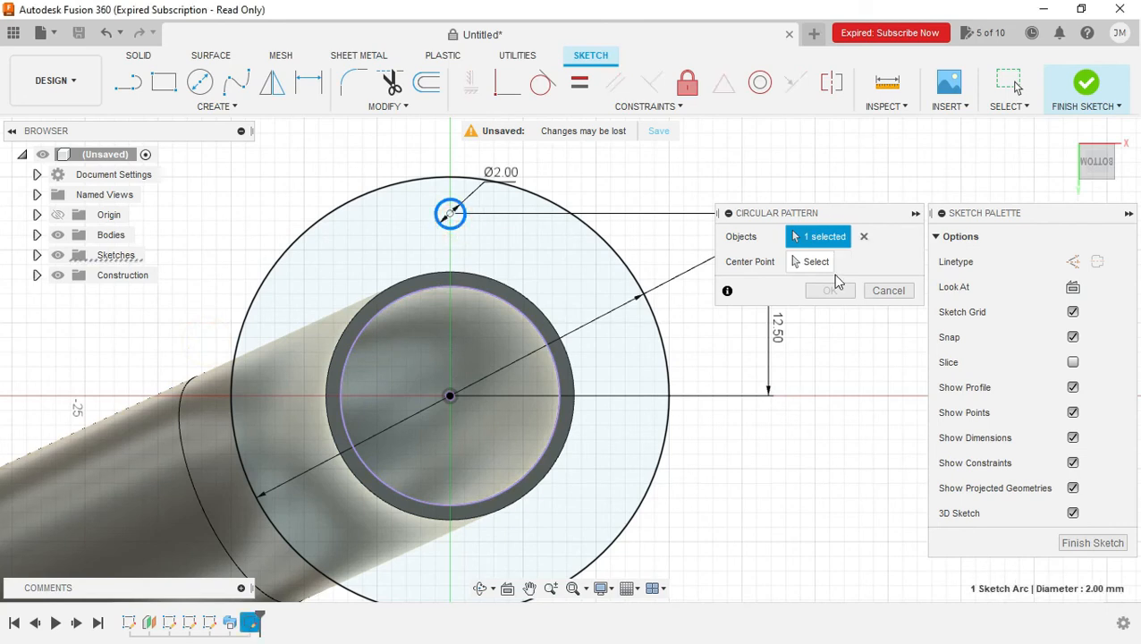
click(814, 266)
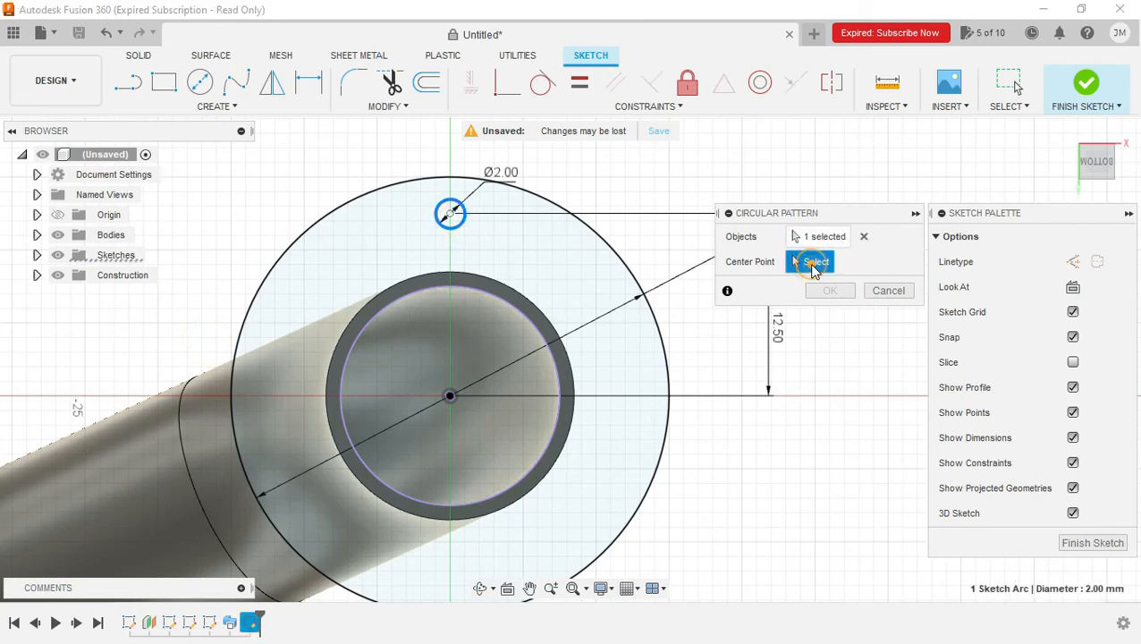
click(451, 397)
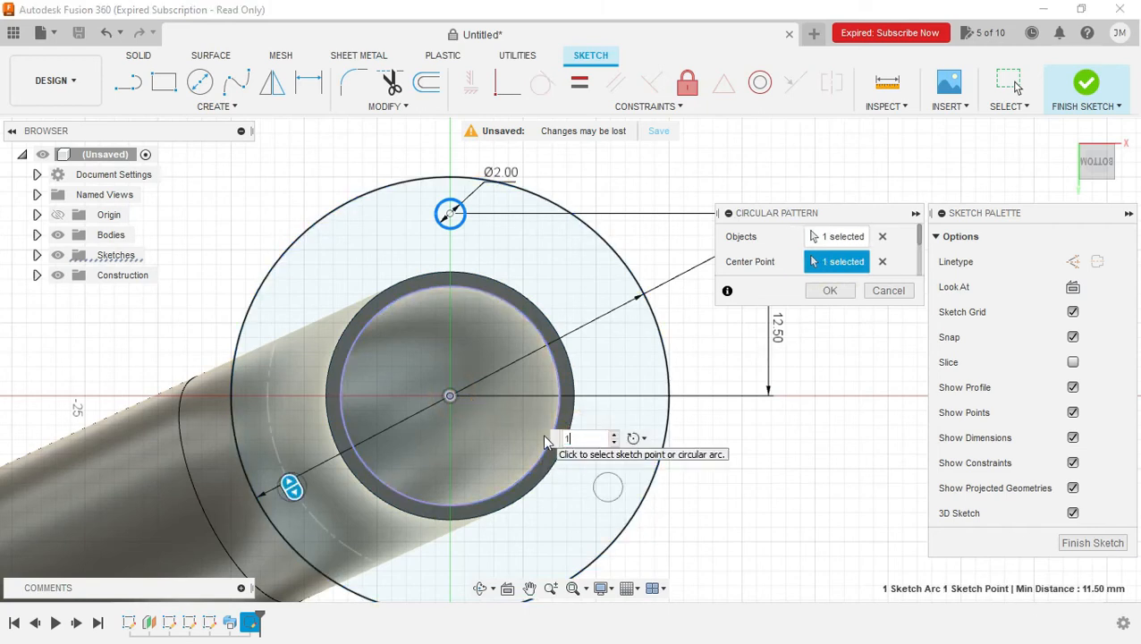
text(12)
key(Return)
scroll(657, 377, down, 4)
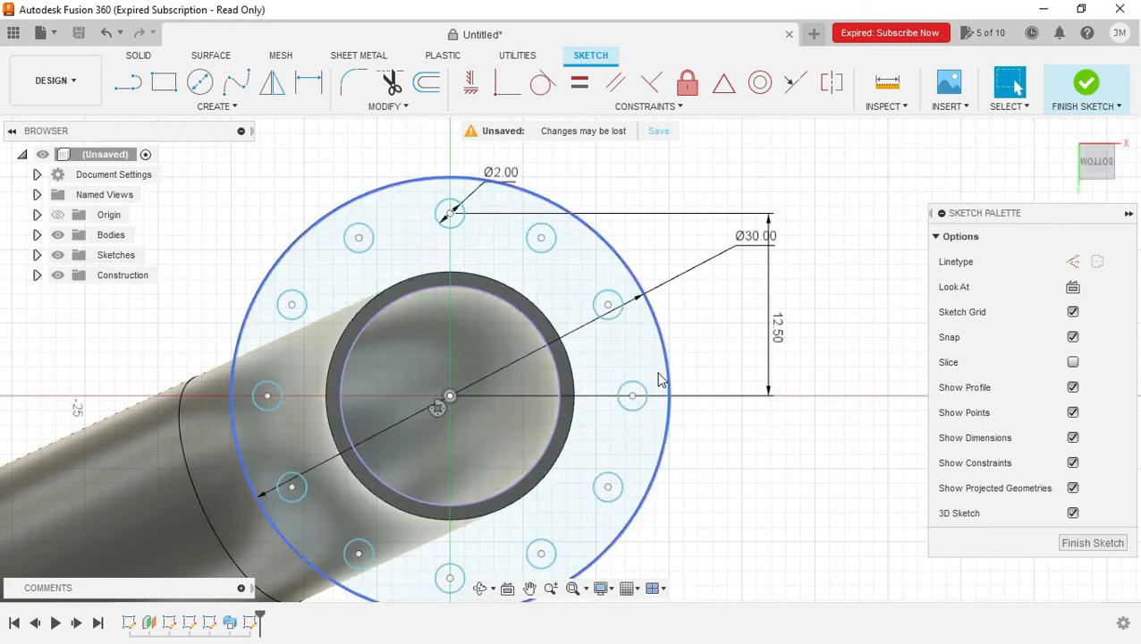
Extrude the flange ring and pipe-wall ring profiles 2 mm back along the pipe, excluding the bolt holes and bore.
click(1096, 177)
scroll(693, 505, down, 5)
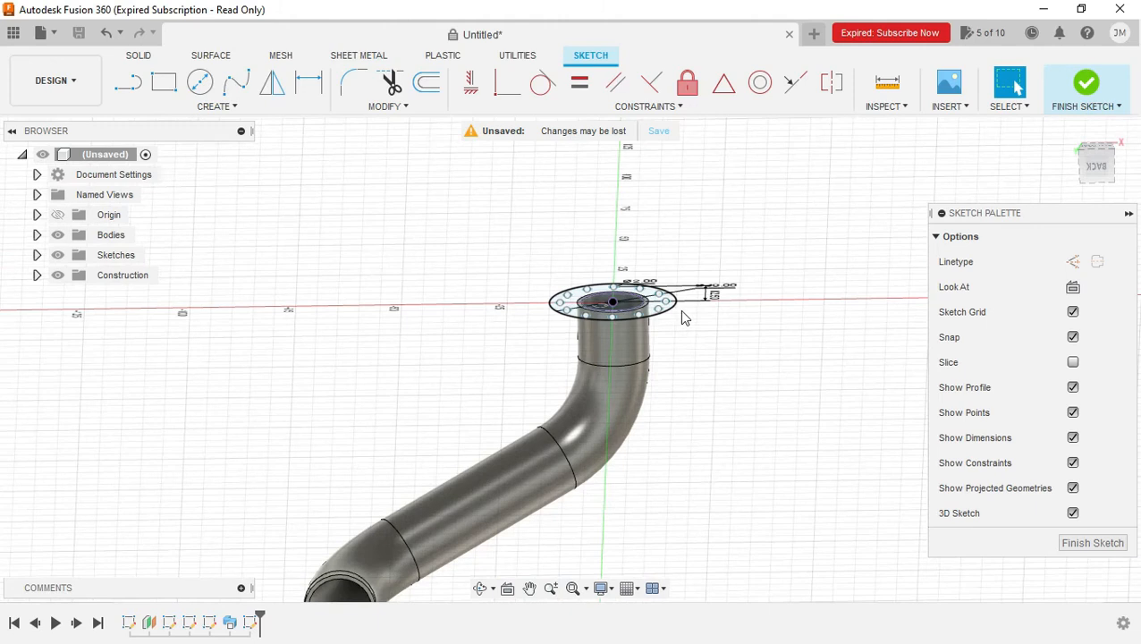
scroll(680, 309, up, 3)
click(284, 109)
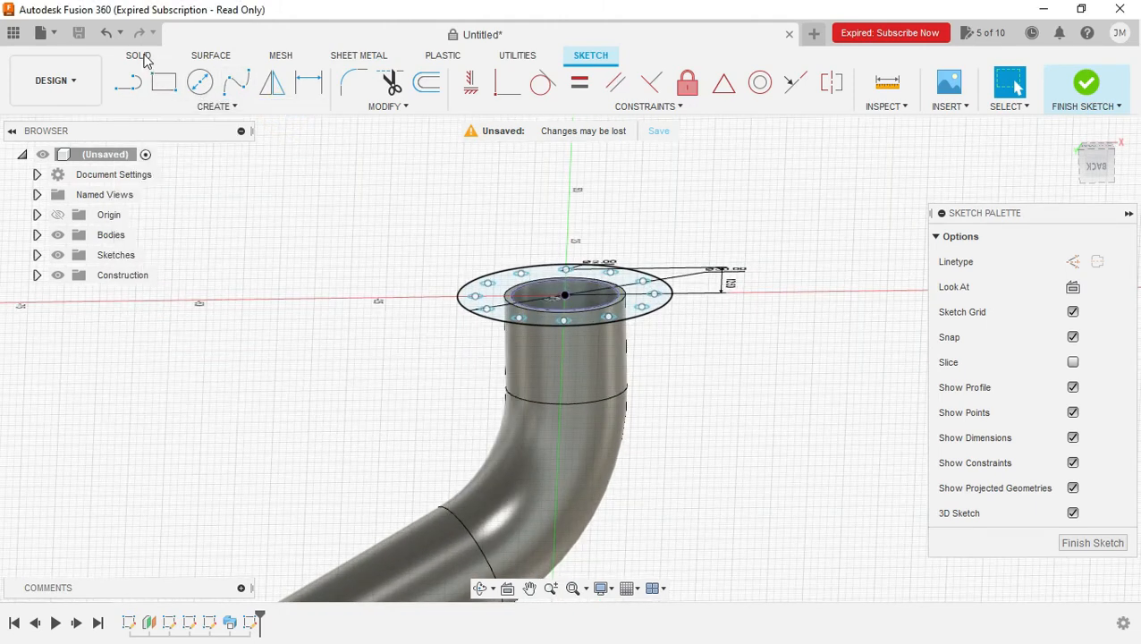
click(138, 55)
click(166, 84)
scroll(627, 329, up, 3)
scroll(624, 293, up, 2)
click(628, 268)
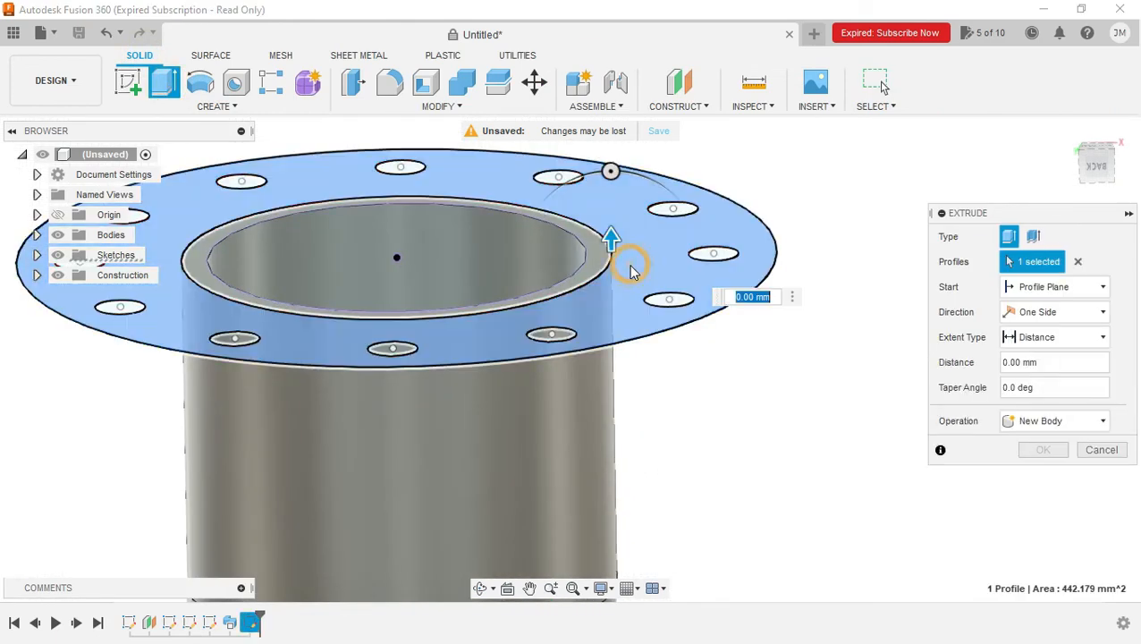
scroll(596, 266, up, 2)
click(594, 266)
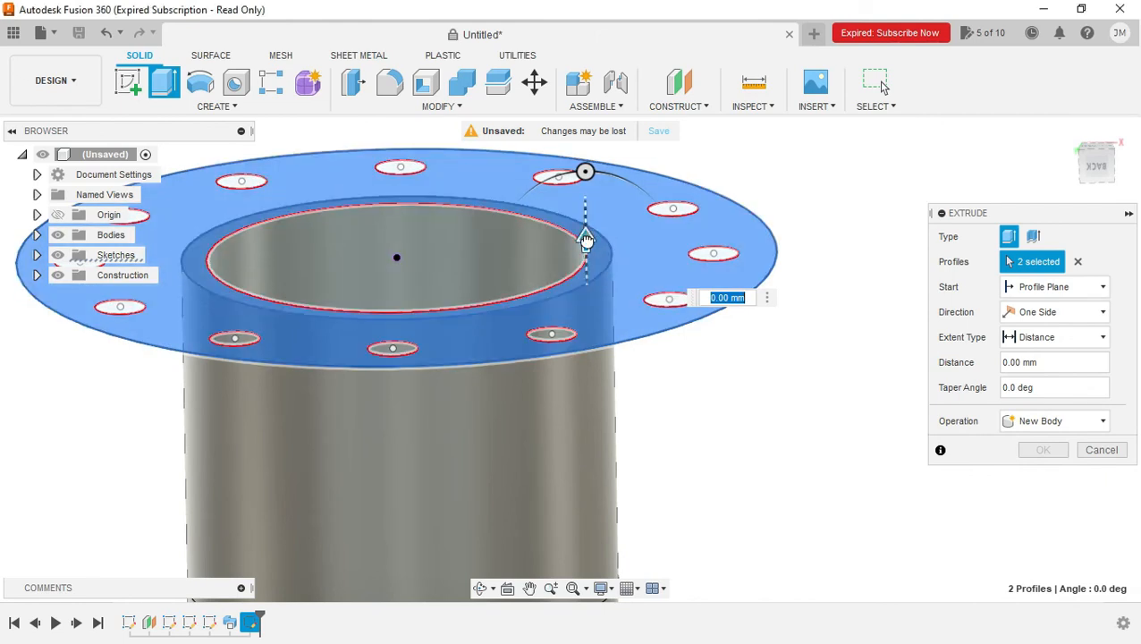
drag(587, 230, 589, 318)
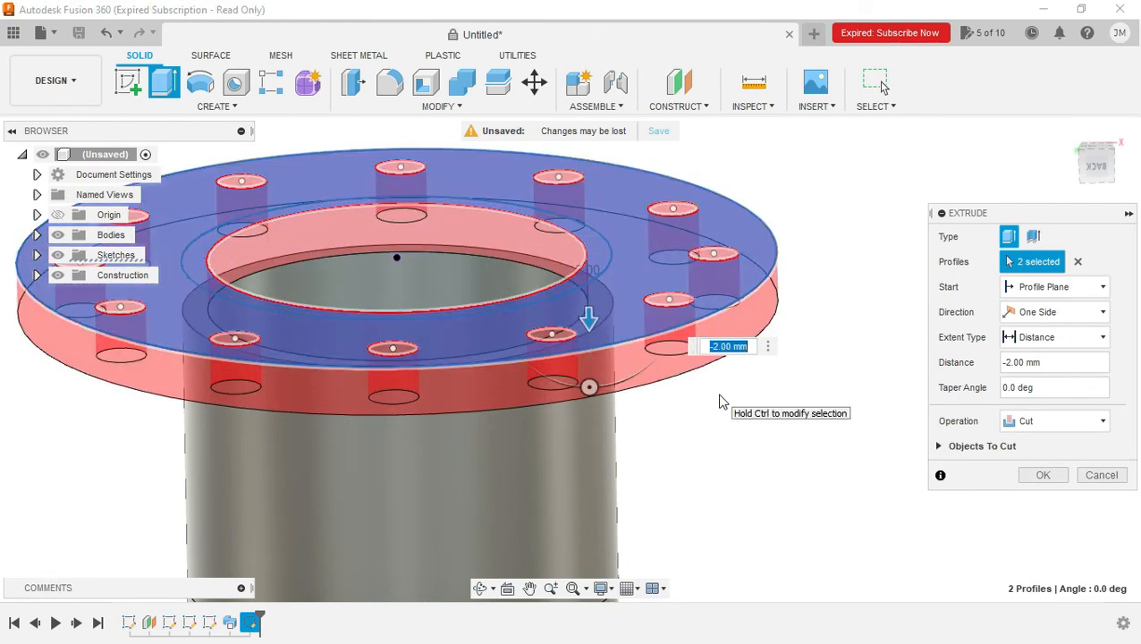
Check the flange thickness in the drawing, set the extrusion distance to -3 mm and join the flange to the pipe.
key(alt+Tab)
key(alt+Tab)
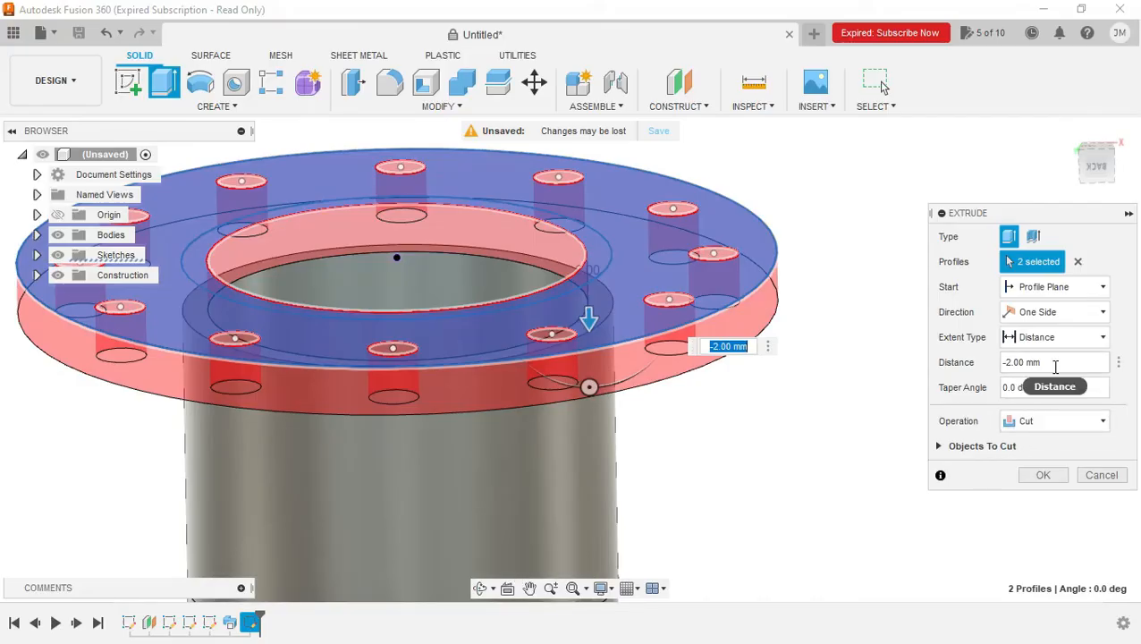
click(1010, 361)
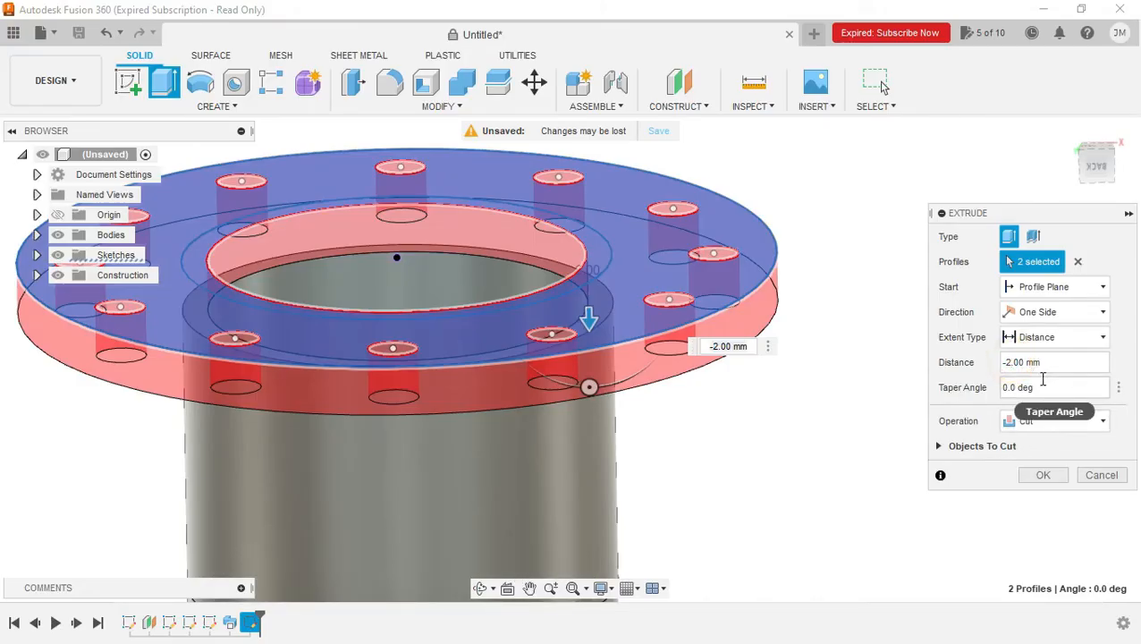
text(3)
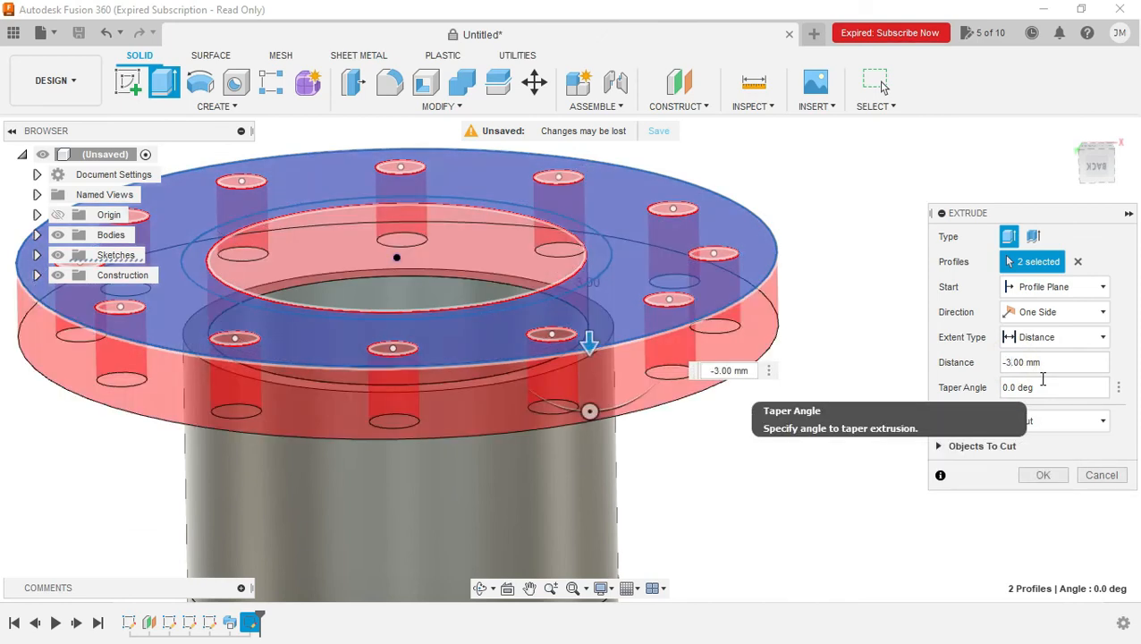
click(1044, 387)
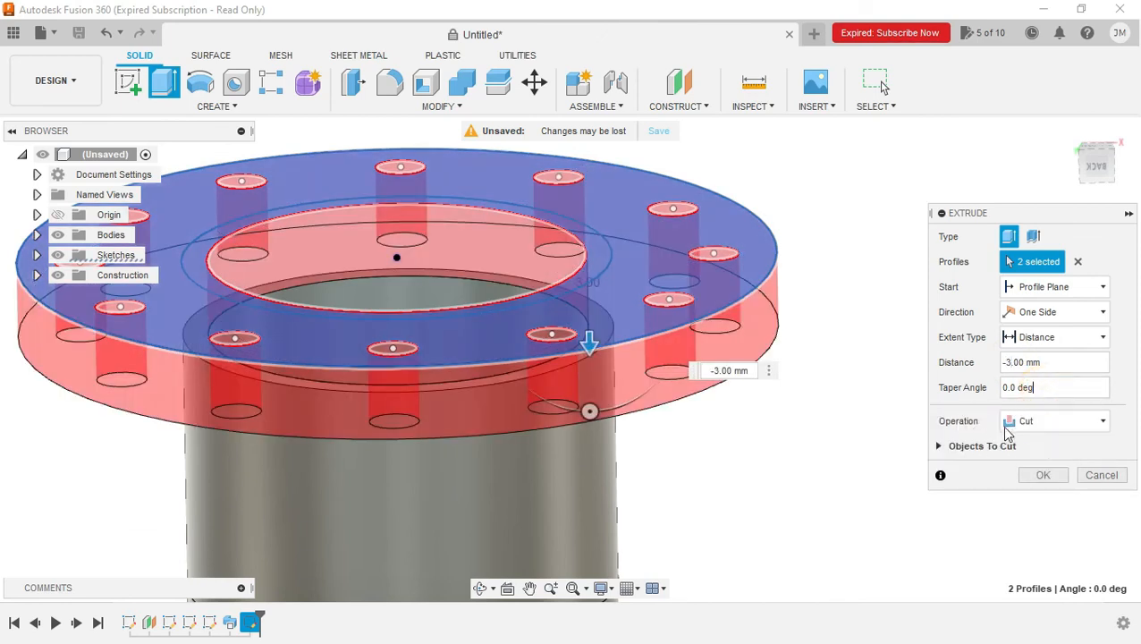
click(1033, 422)
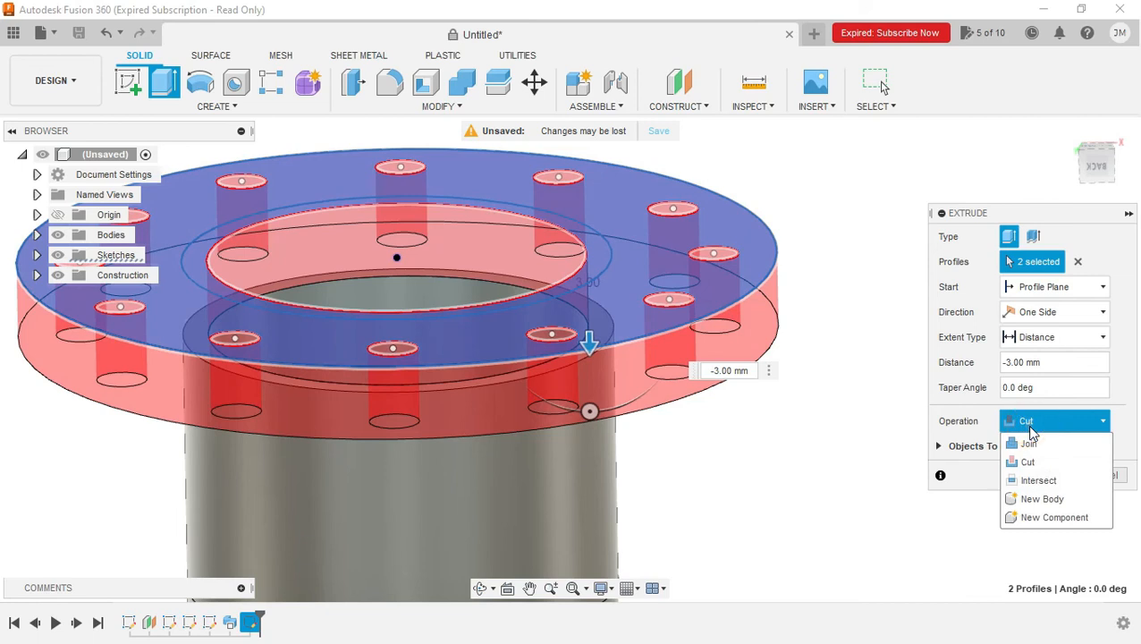
click(1030, 445)
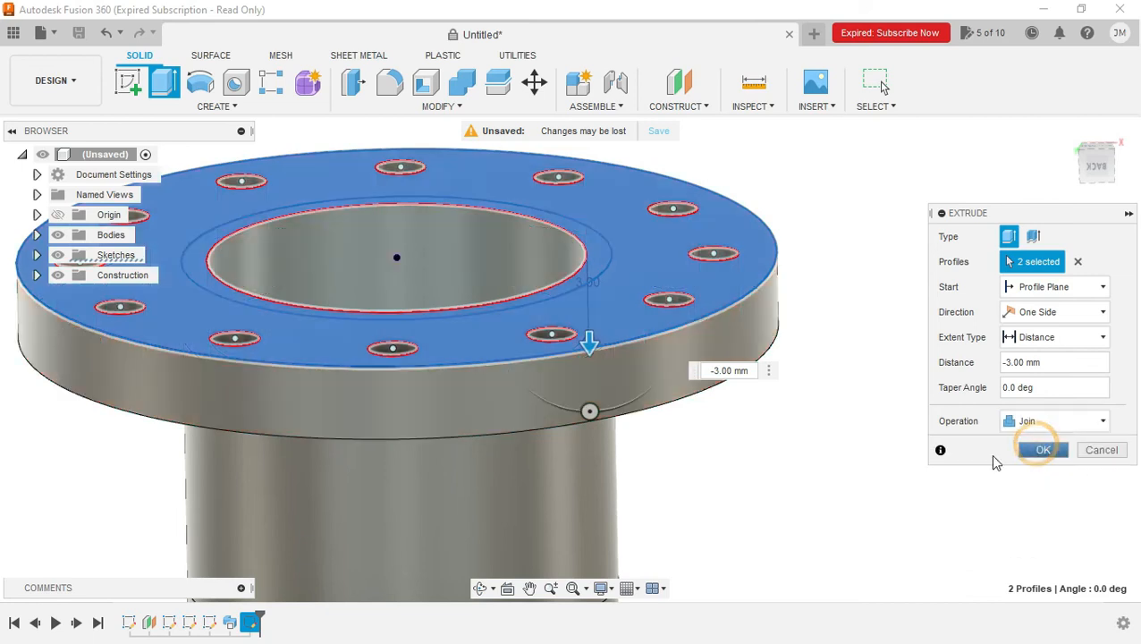
click(1043, 450)
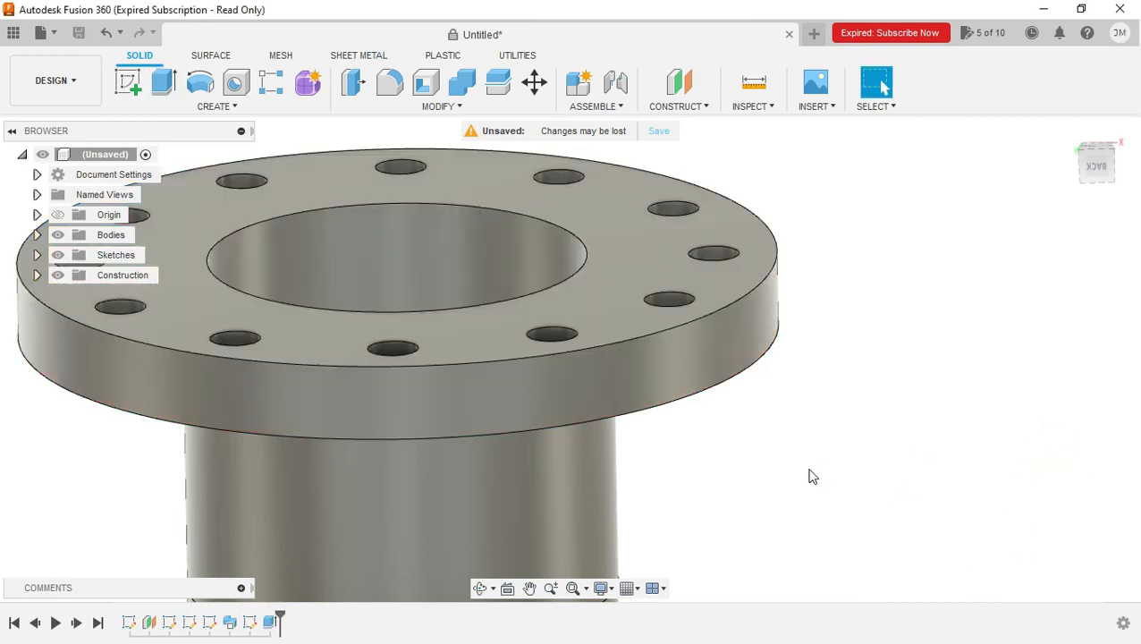
Check the flange details in the Photos drawing and start a sketch on the annular face at the pipe's unflanged end.
scroll(808, 467, down, 6)
shift+middle_drag(805, 461, 859, 238)
scroll(858, 235, down, 5)
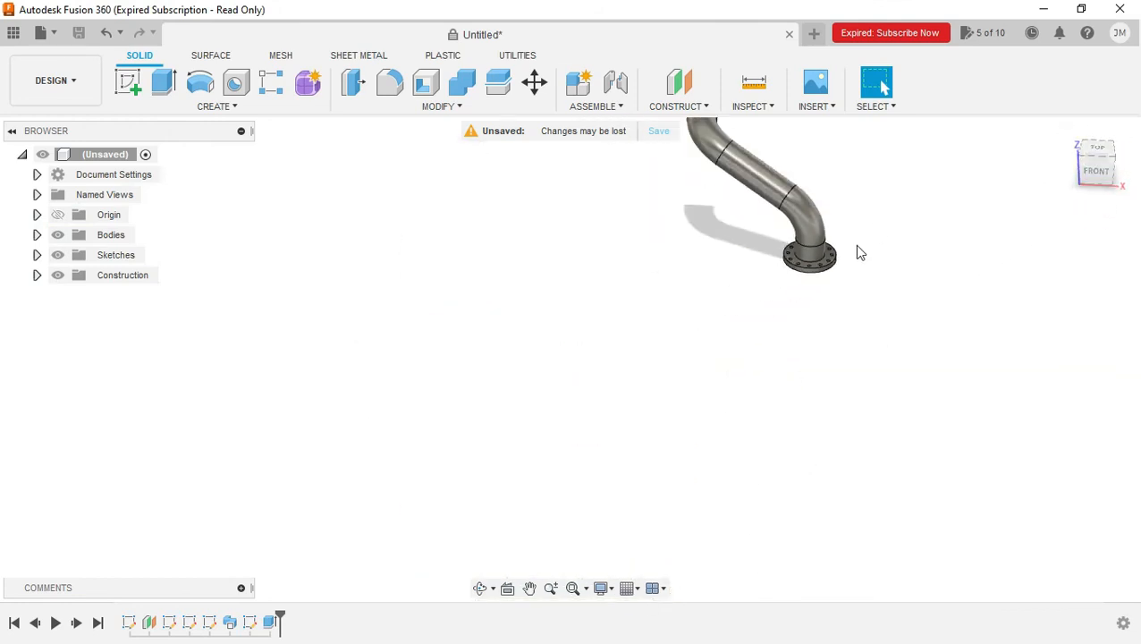
scroll(884, 143, up, 3)
key(alt+Tab)
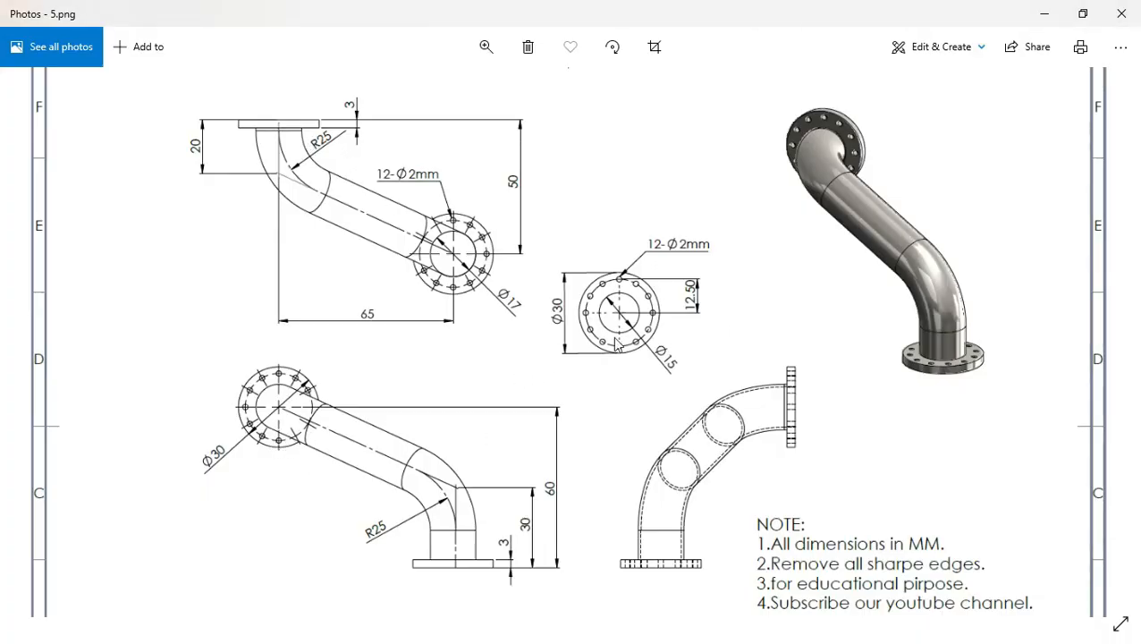
key(alt+Tab)
shift+middle_drag(1100, 186, 1000, 267)
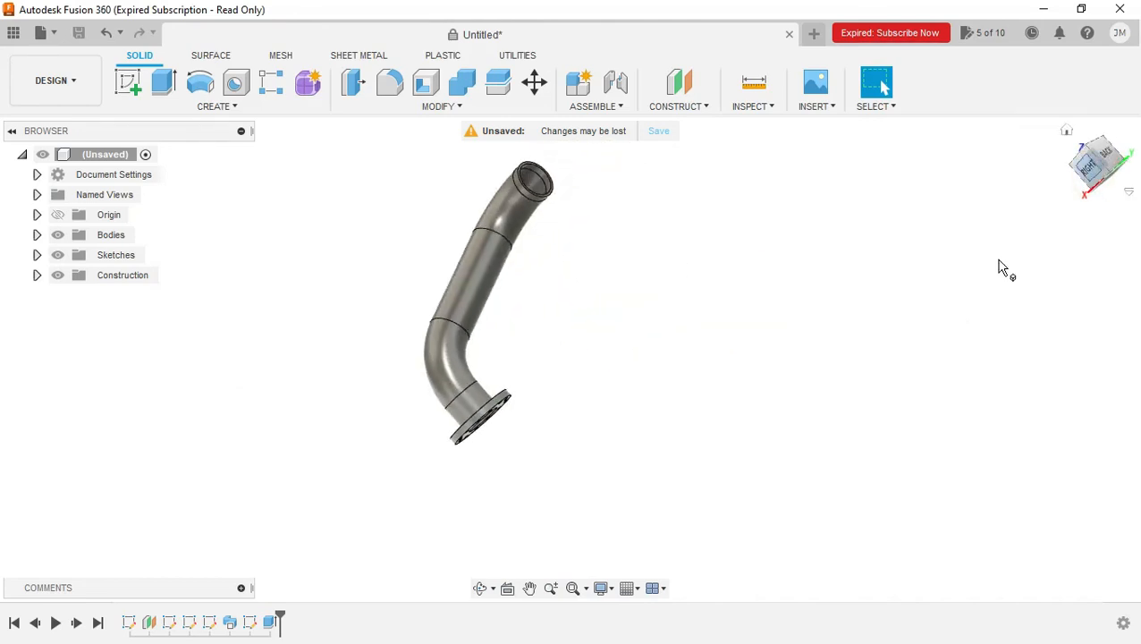
scroll(619, 204, up, 5)
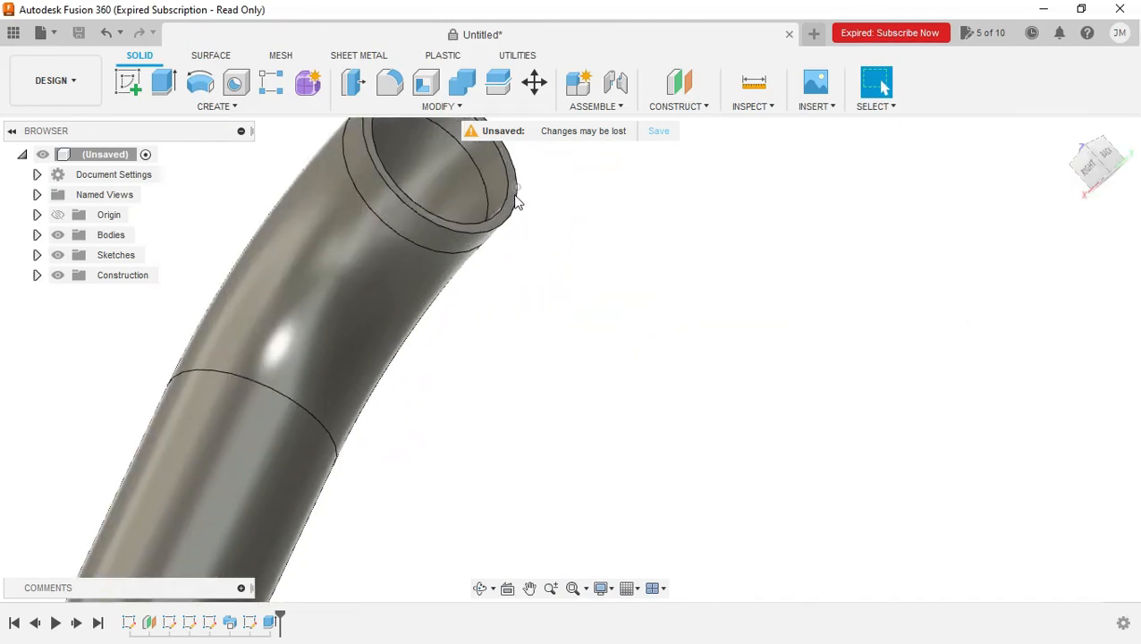
click(512, 201)
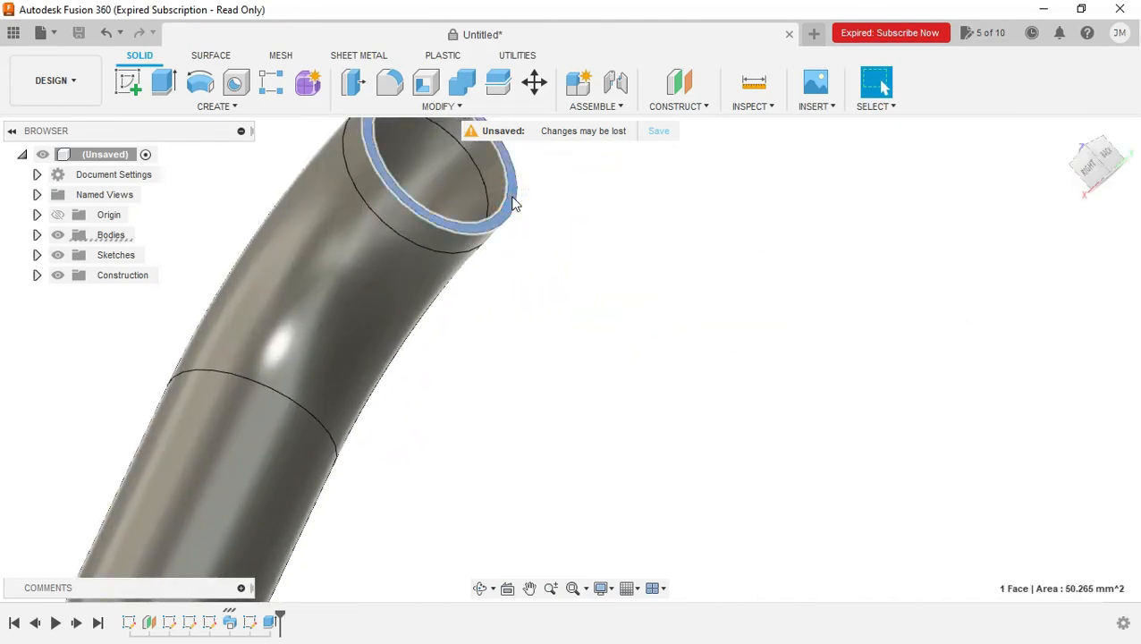
click(127, 82)
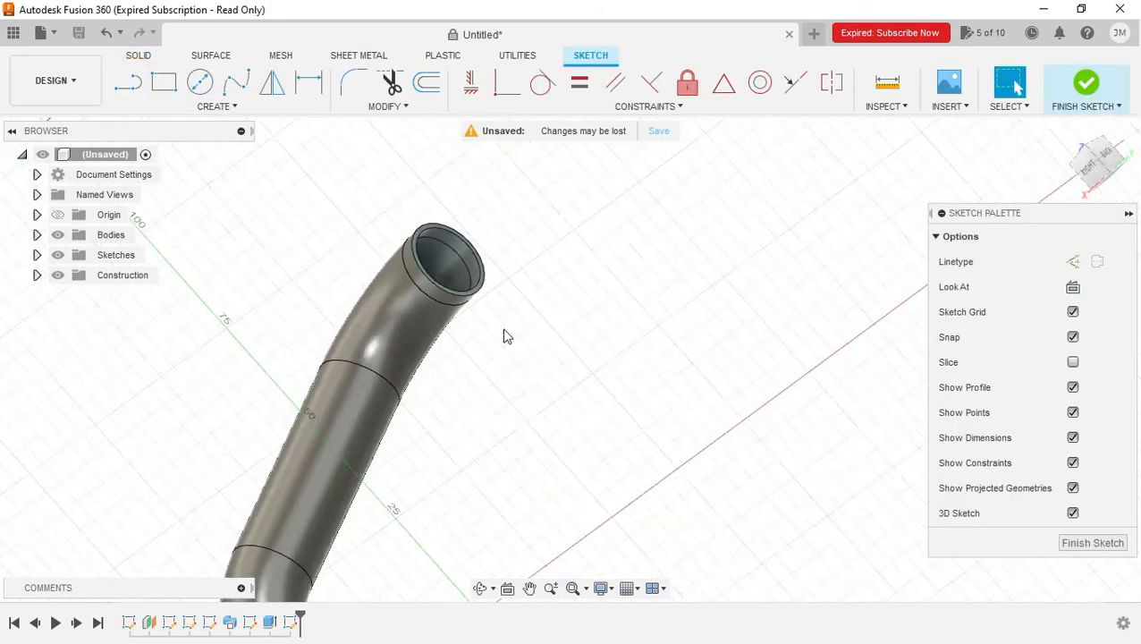
Draw a circle centred on the open pipe end, about 5 mm outside the pipe's outer edge.
click(200, 82)
scroll(433, 255, up, 3)
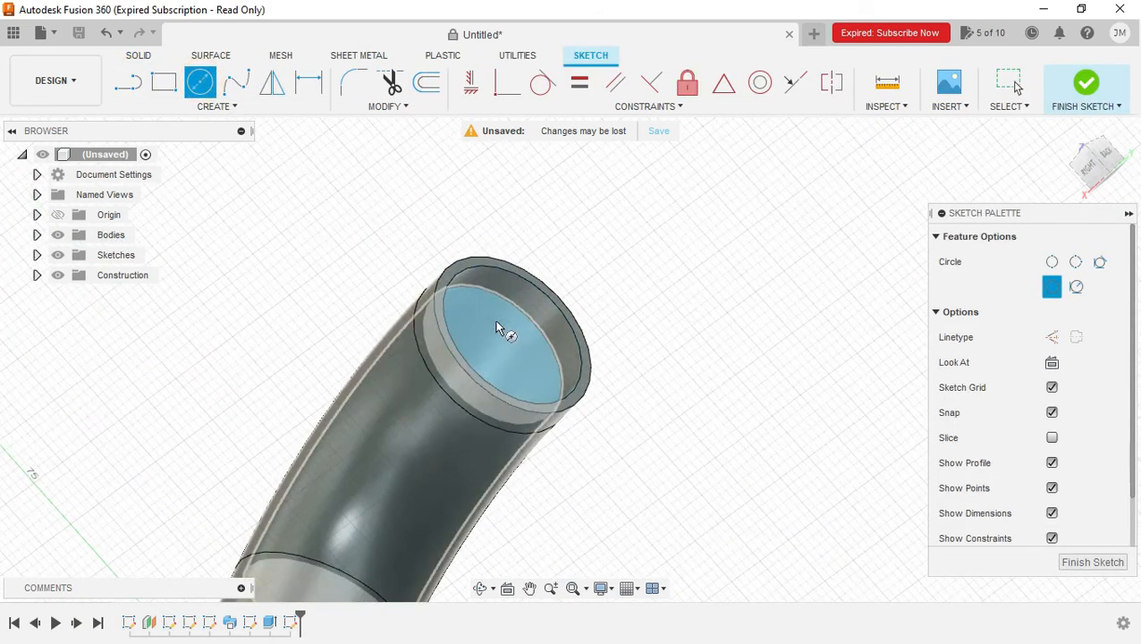
click(511, 335)
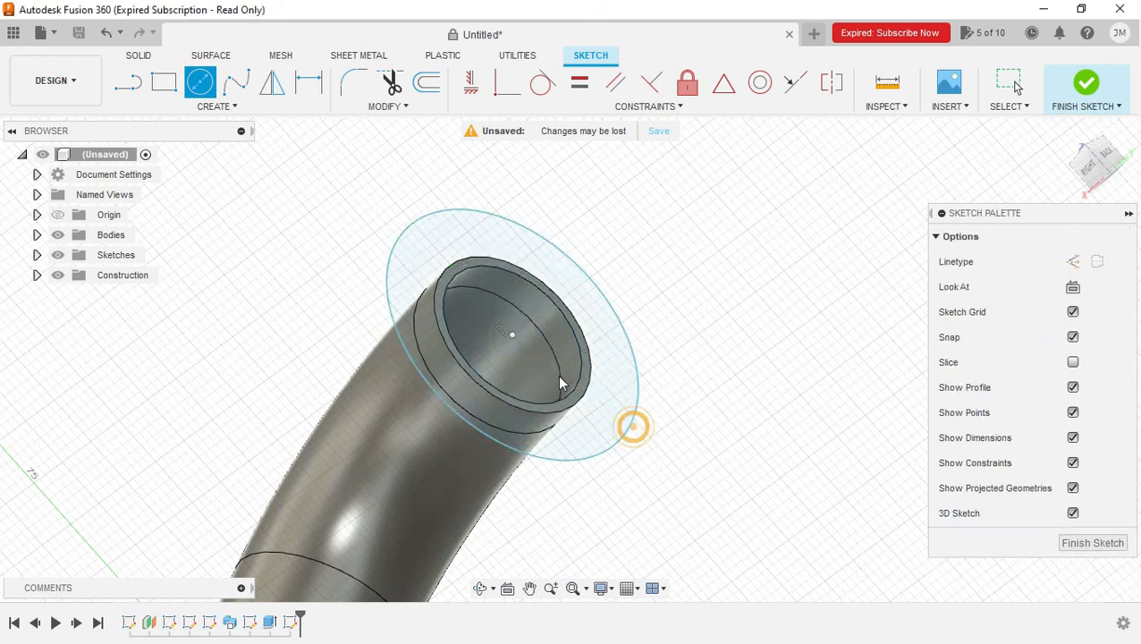
key(Escape)
Measure the distance between the new circle and the pipe's outer edge.
click(581, 398)
ctrl+click(636, 423)
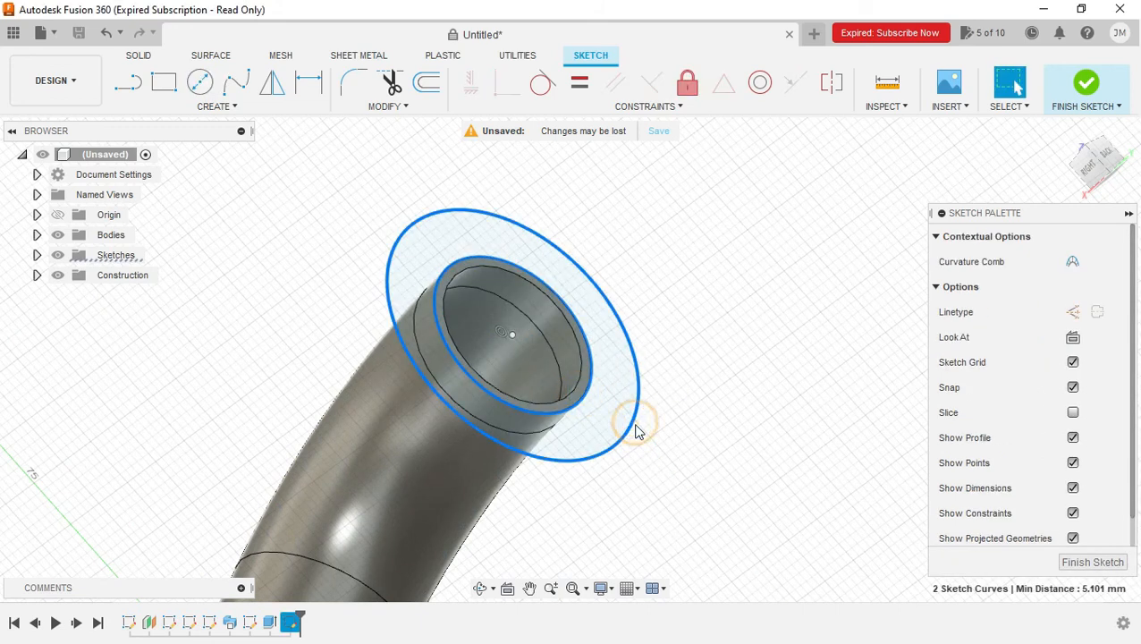
click(577, 402)
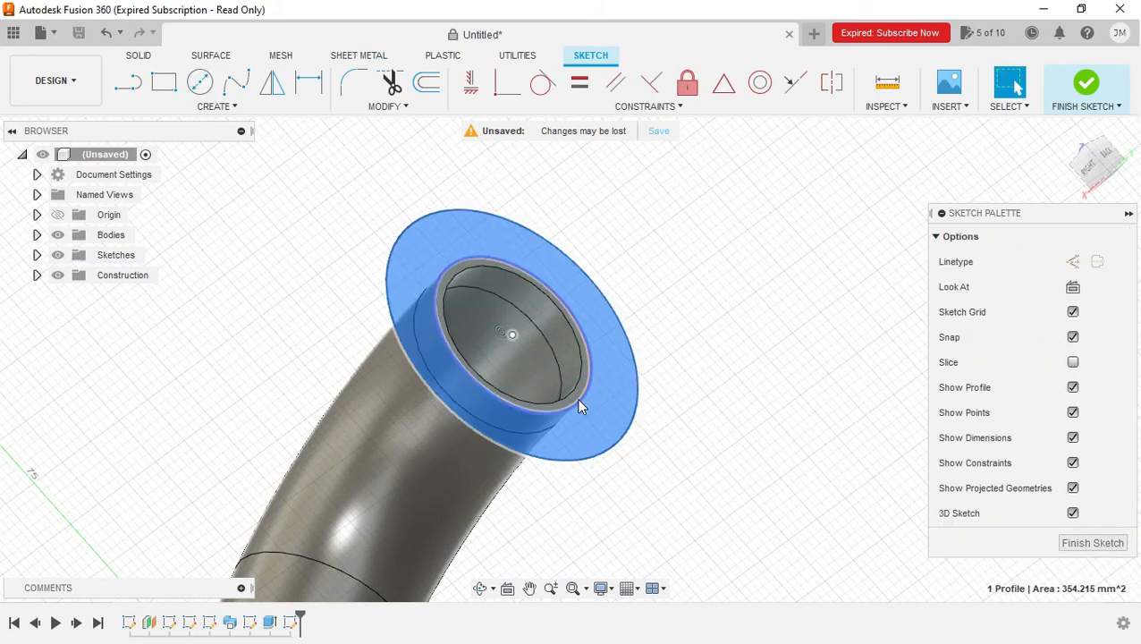
click(577, 398)
ctrl+click(623, 438)
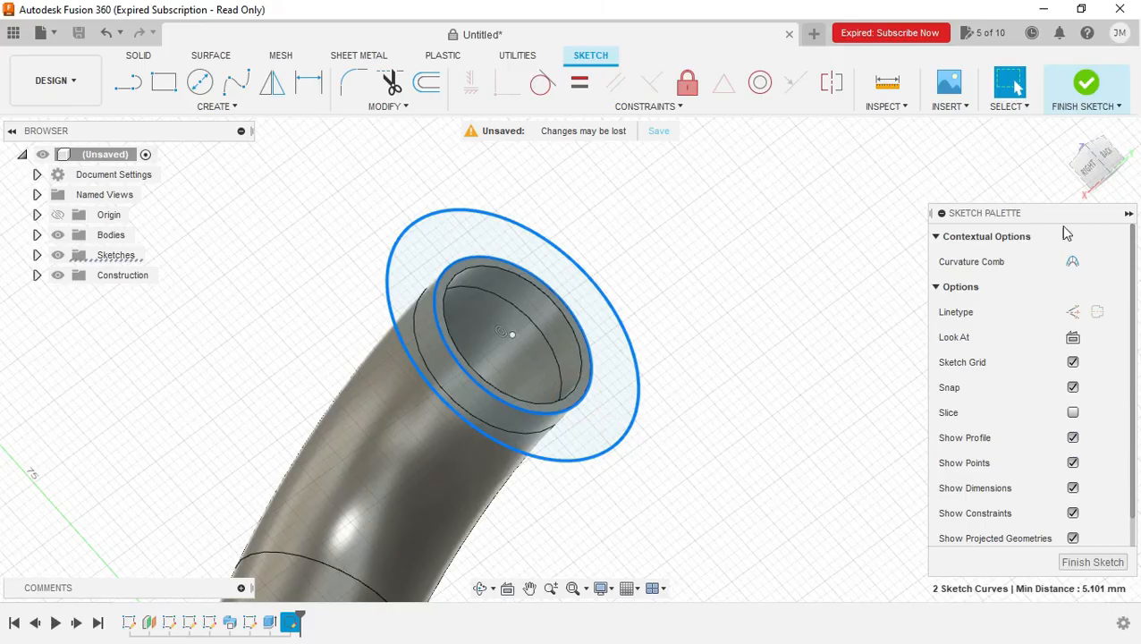
middle_drag(804, 392, 737, 361)
click(253, 213)
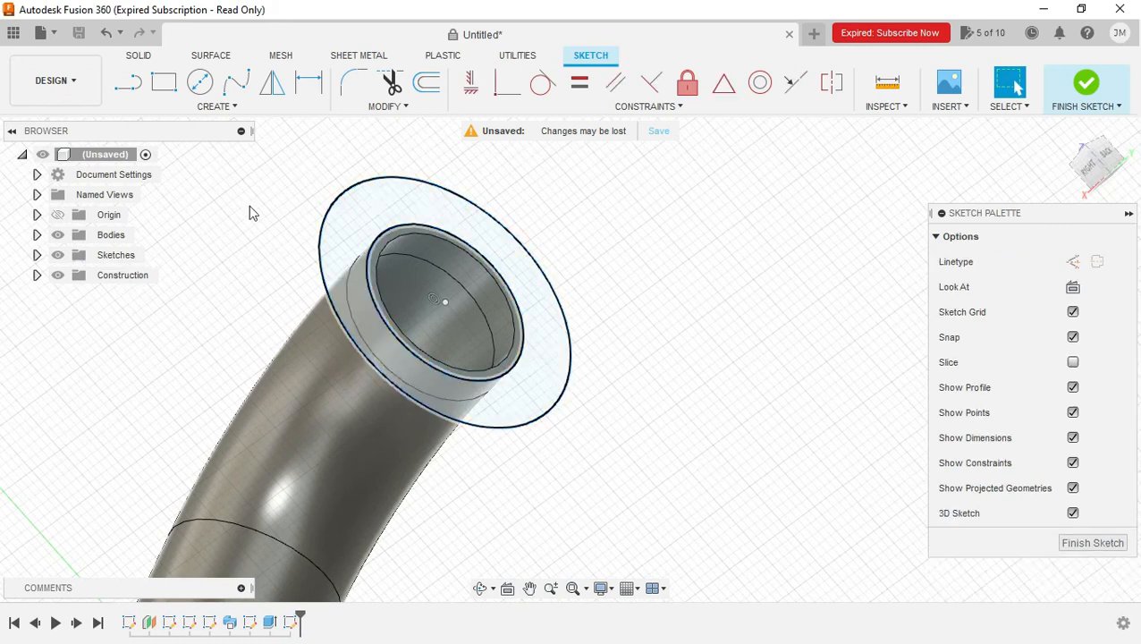
Set the flange circle's diameter to 30 mm.
click(308, 82)
click(421, 188)
click(483, 249)
text(3)
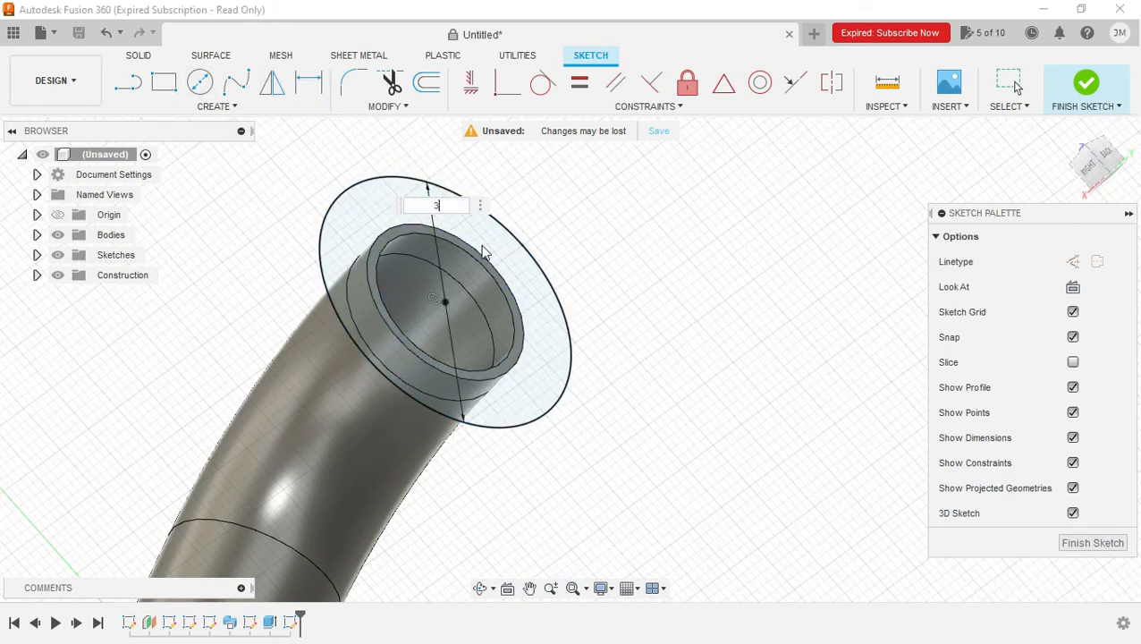
text(0)
key(Return)
click(201, 83)
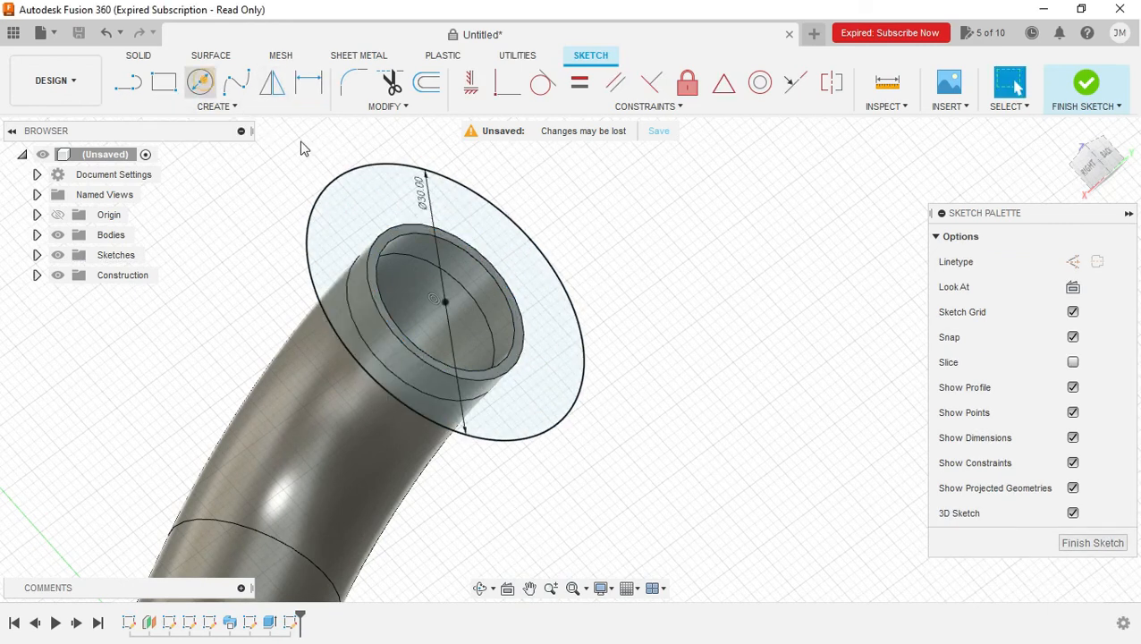
click(445, 301)
key(Escape)
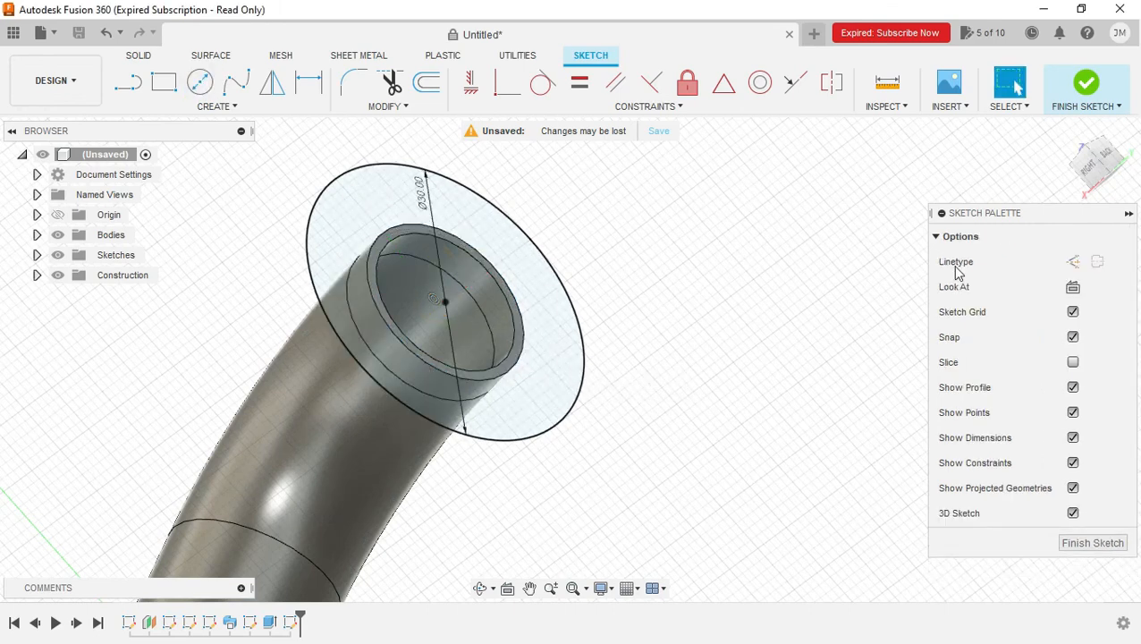
Draw a bolt-hole circle inside the flange ring, level with the pipe centre, and dimension its diameter at 2 mm.
click(1107, 157)
key(c)
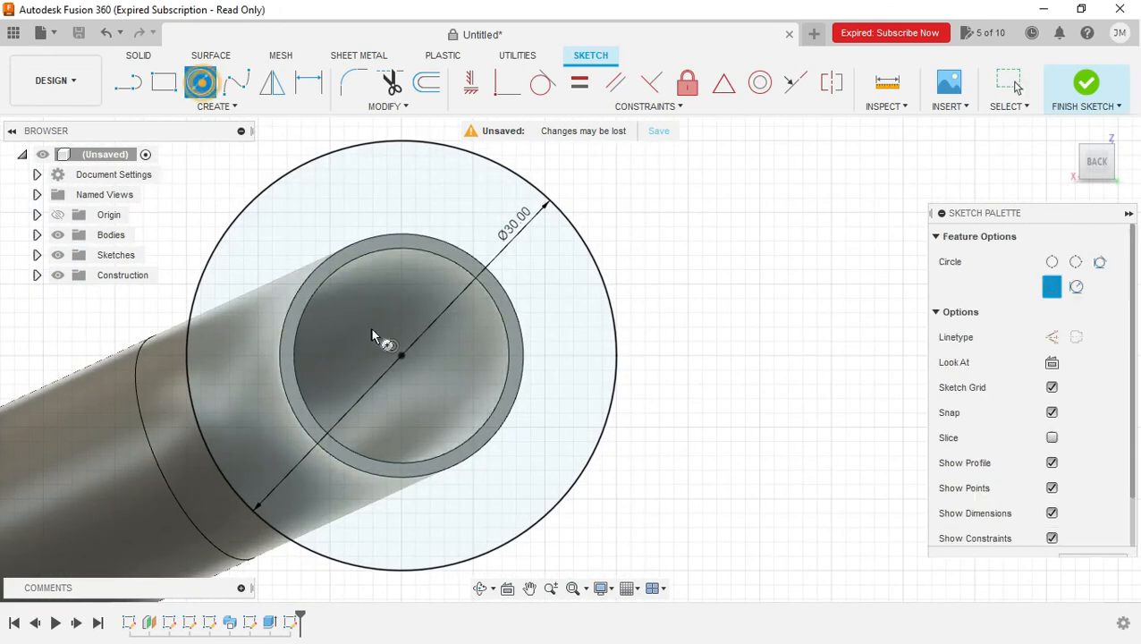
click(573, 356)
click(575, 370)
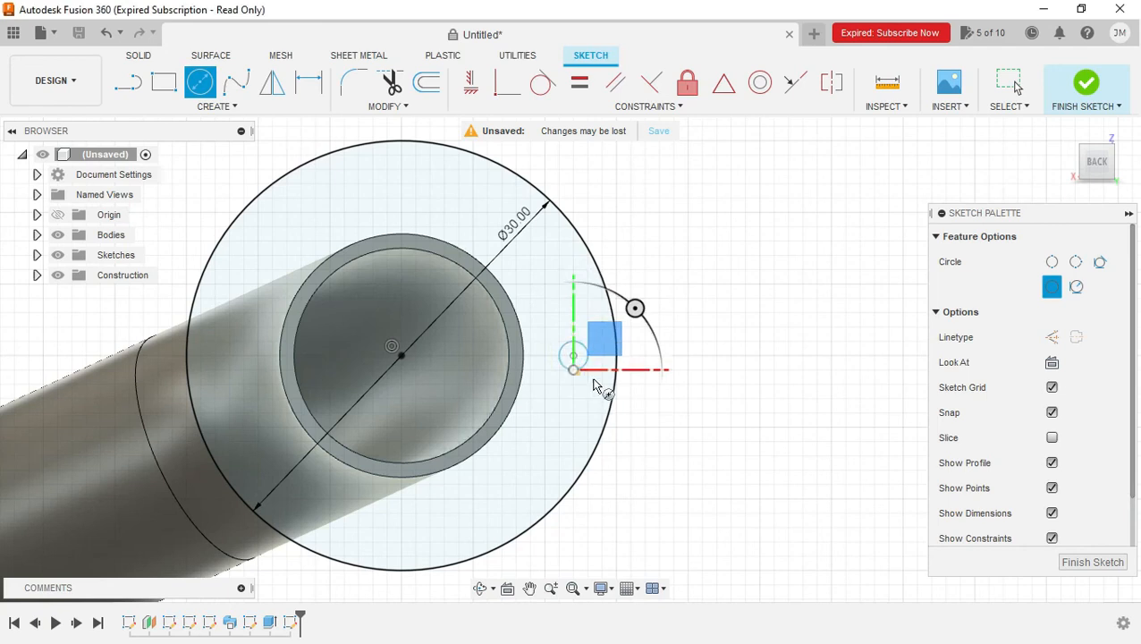
key(Escape)
click(309, 83)
click(580, 347)
click(651, 298)
key(Return)
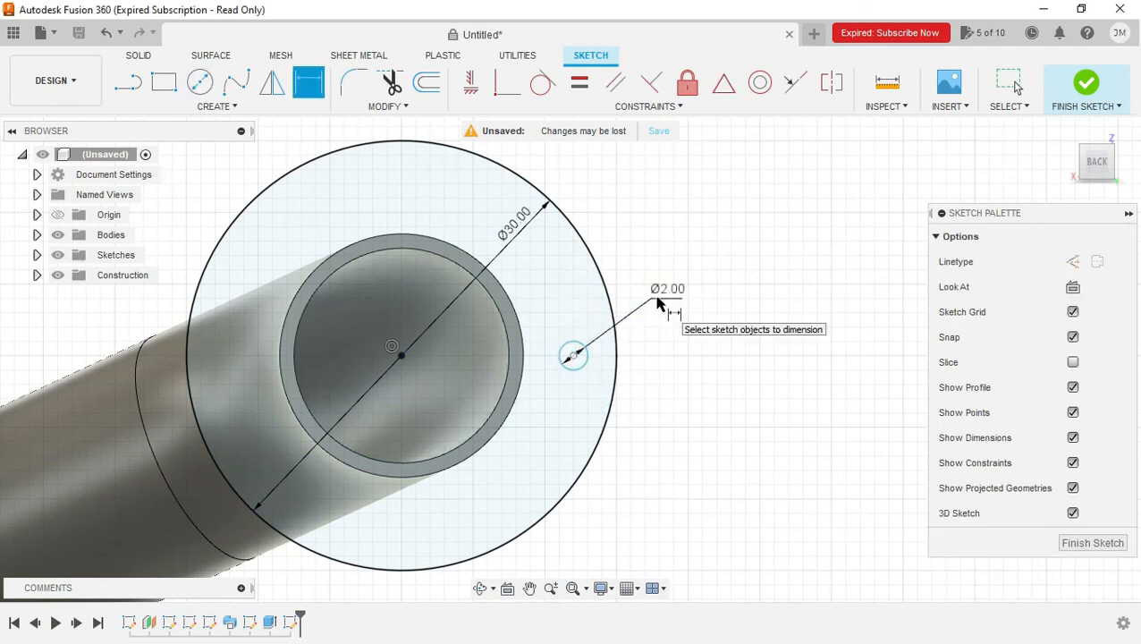
Dimension the bolt hole's centre at 12.50 mm horizontally from the flange centre.
click(563, 360)
click(402, 356)
click(447, 517)
key(Return)
key(Escape)
Pattern the bolt-hole circle around the flange centre with 12 instances.
click(218, 106)
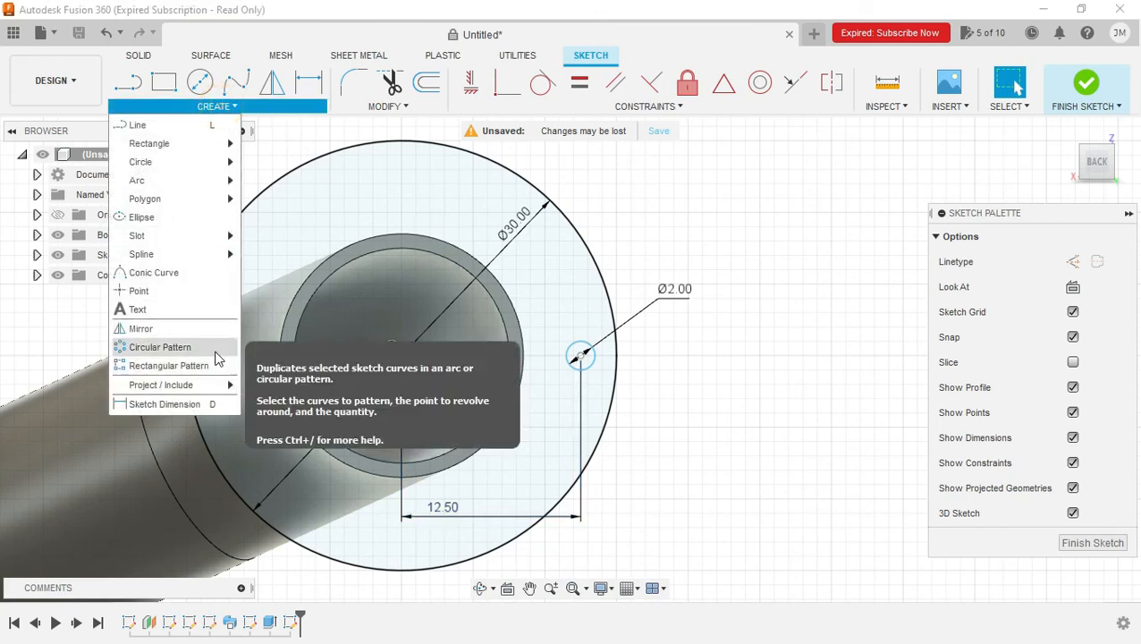
click(215, 356)
click(584, 370)
click(830, 256)
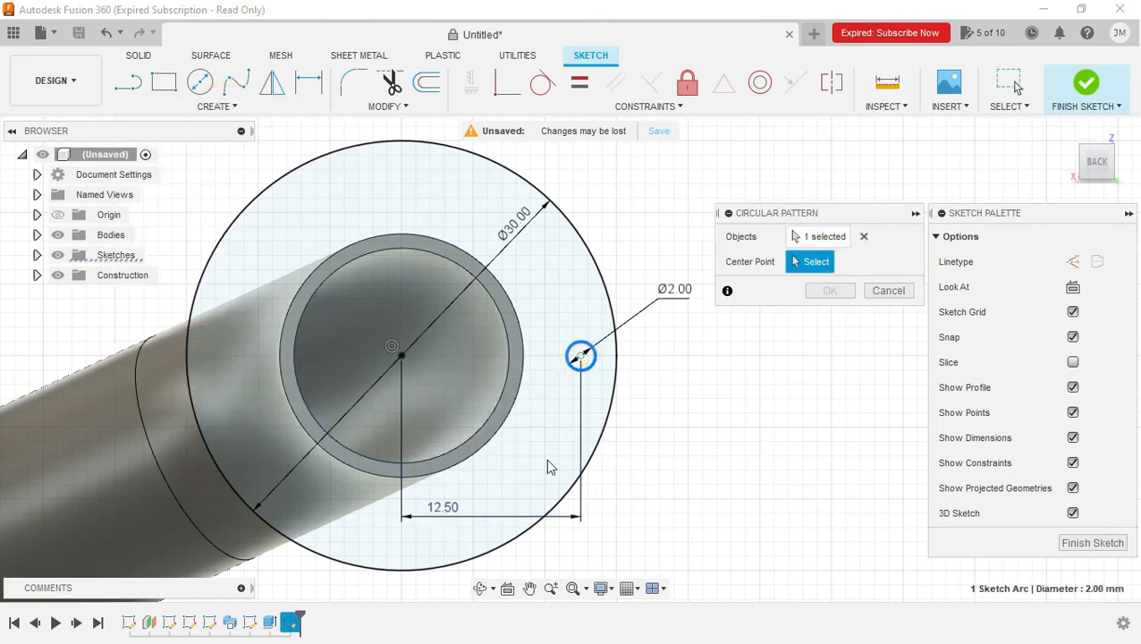
click(505, 428)
text(12)
key(Return)
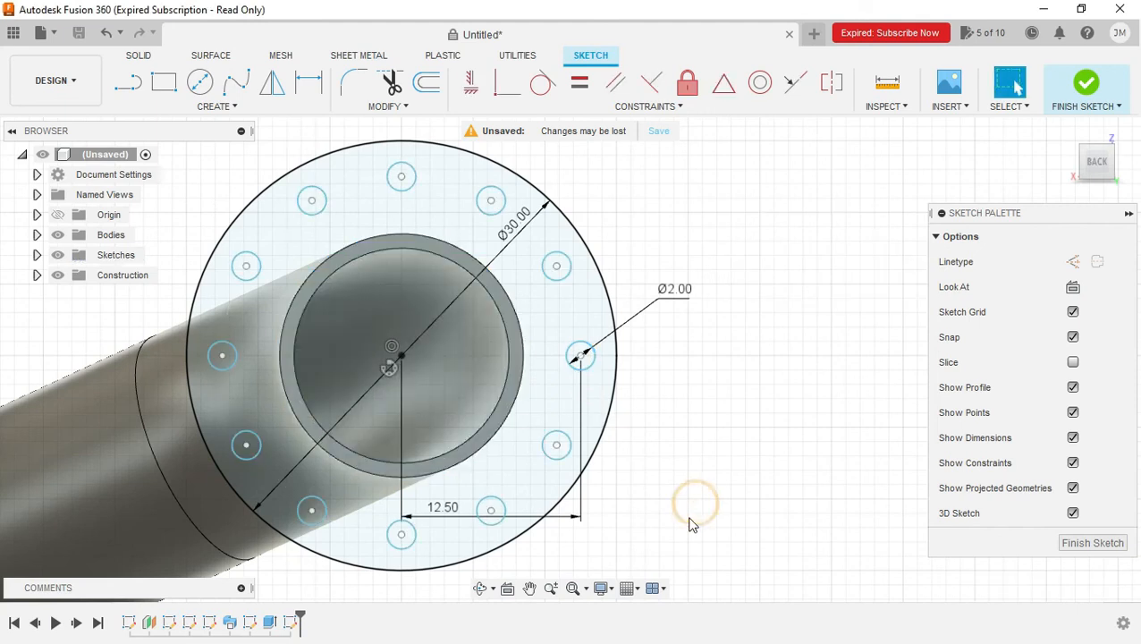
Extrude the flange ring 3 mm back along the pipe, keeping the bolt holes and bore open, and join it to the pipe.
click(1097, 178)
click(138, 55)
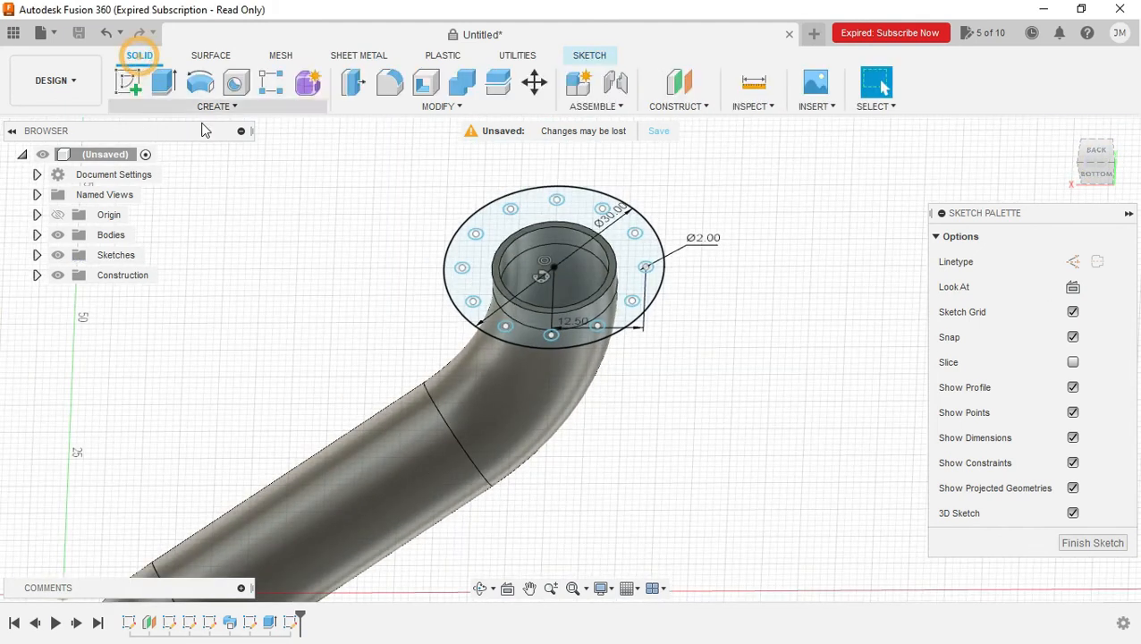
click(164, 83)
click(626, 280)
drag(614, 254, 617, 279)
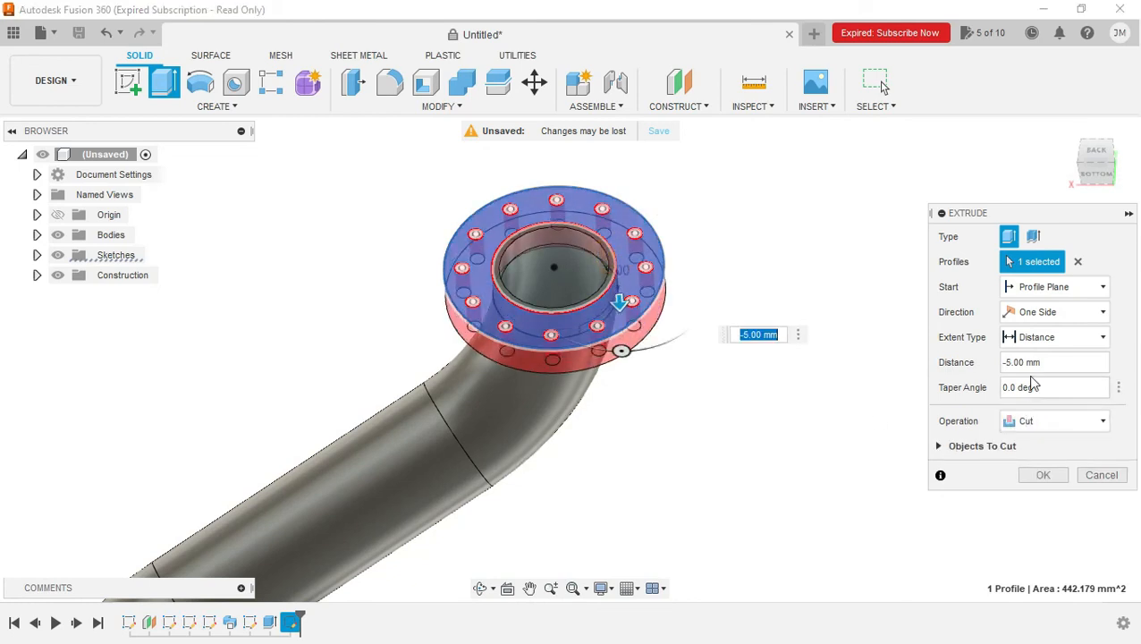
click(1008, 362)
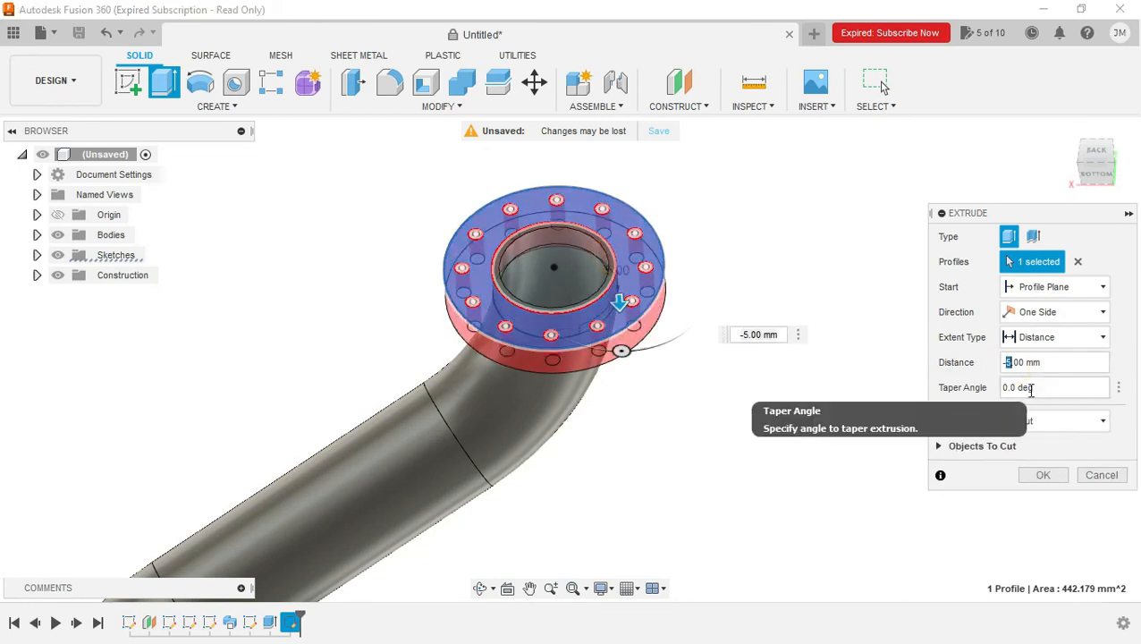
click(1043, 475)
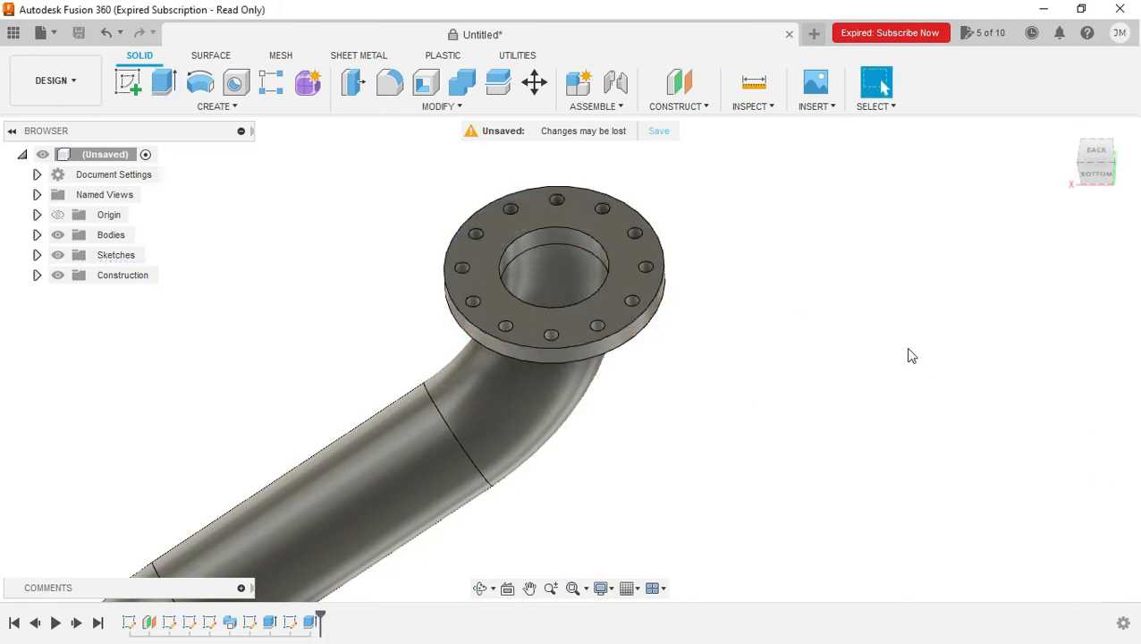
Examine the flanged pipe from several angles and compare it with the reference drawing in Photos.
click(1097, 159)
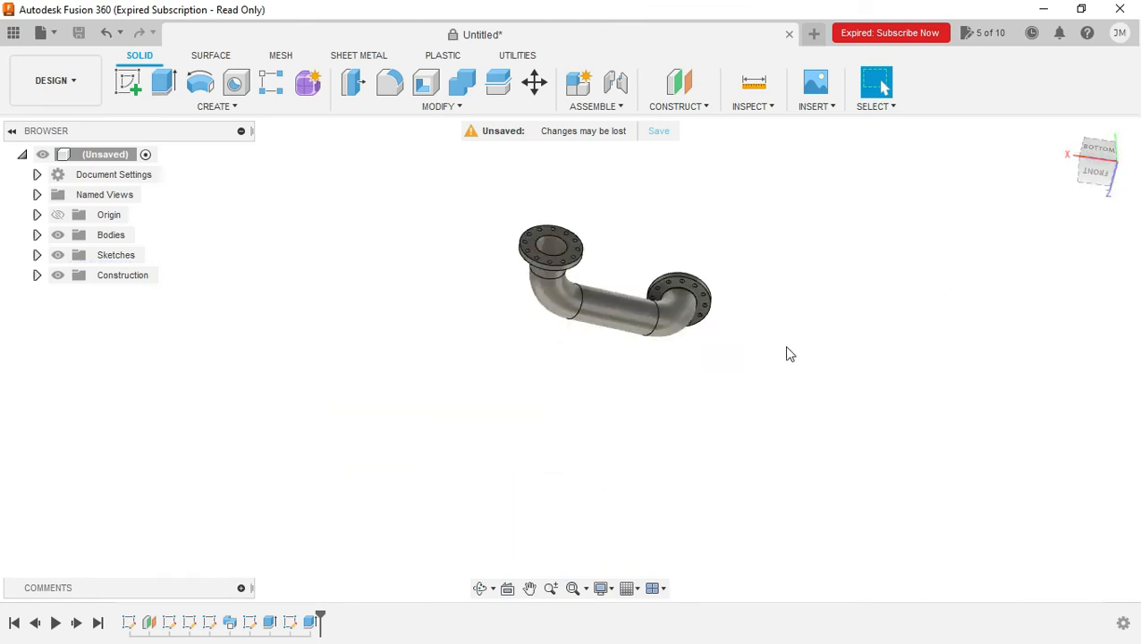
drag(1098, 168, 1097, 147)
key(alt+Tab)
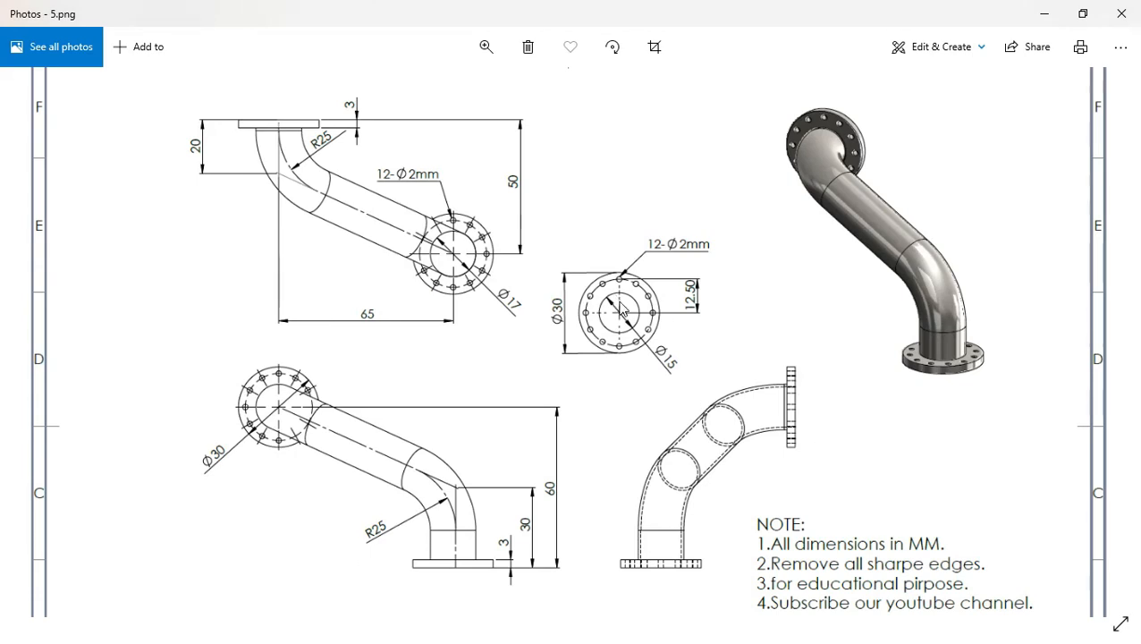
key(alt+Tab)
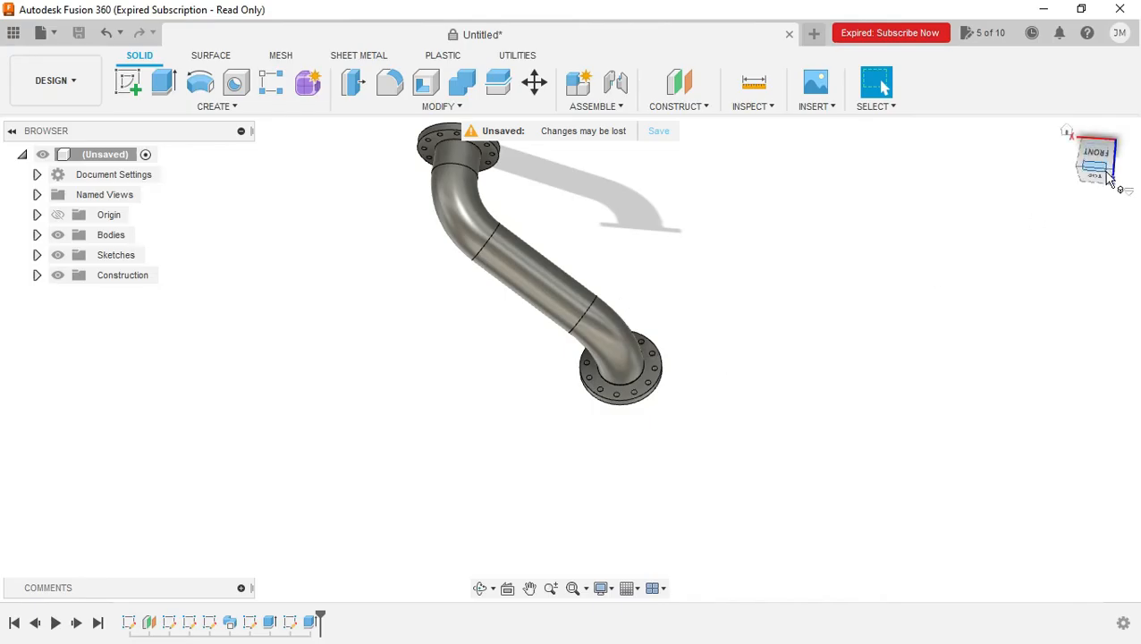
drag(1111, 173, 1062, 109)
mouse_move(1089, 167)
mouse_down()
mouse_move(1084, 73)
mouse_move(1129, 83)
mouse_move(1136, 105)
mouse_move(1087, 82)
mouse_move(1011, 78)
mouse_up()
key(alt+Tab)
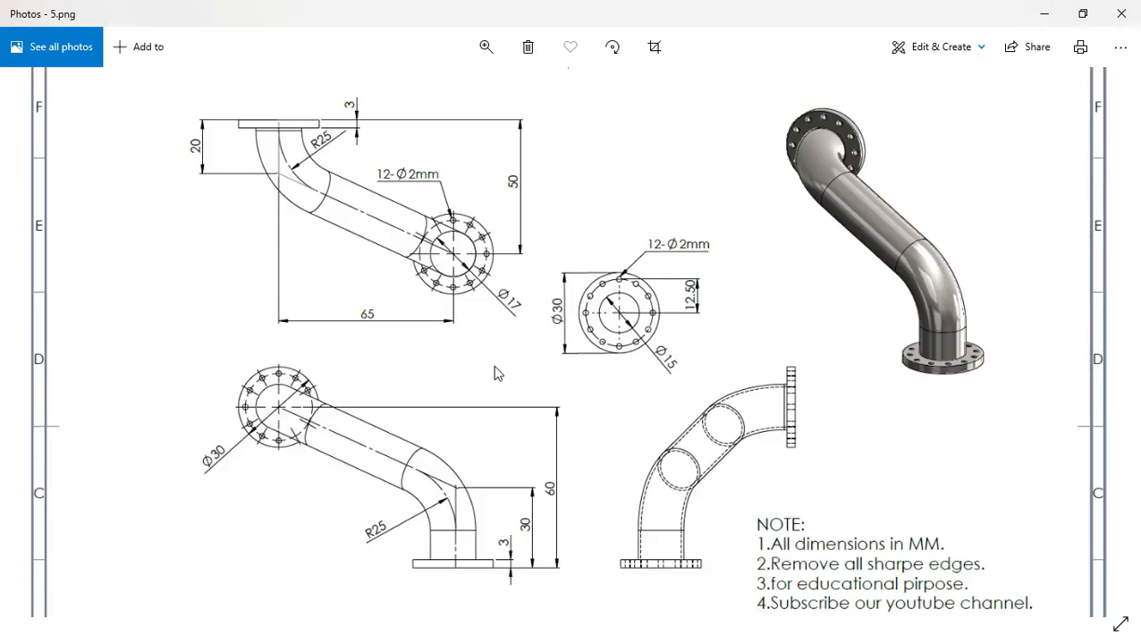
key(alt+Tab)
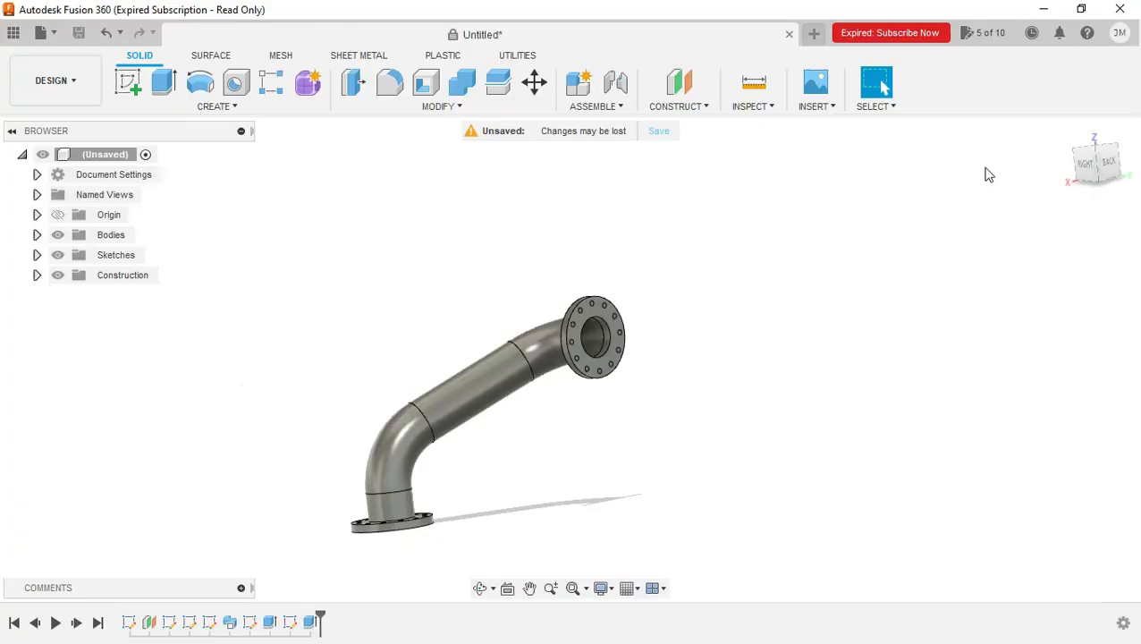
drag(1098, 168, 1085, 189)
click(784, 344)
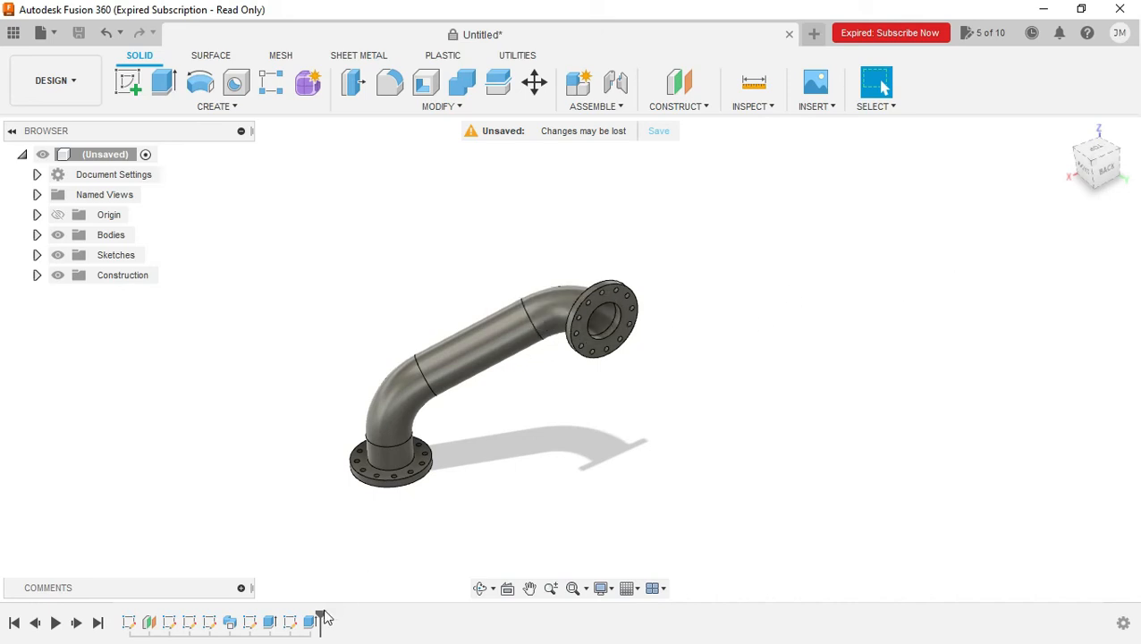
Roll the timeline back to before the first feature and start a sketch on the YZ plane.
drag(320, 618, 112, 619)
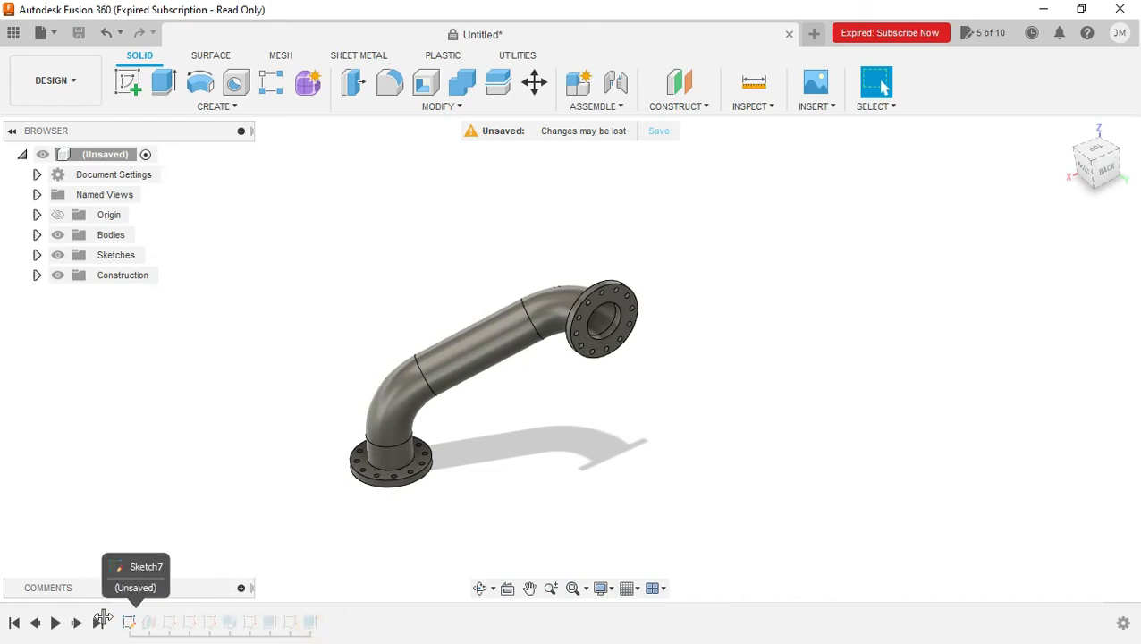
click(126, 81)
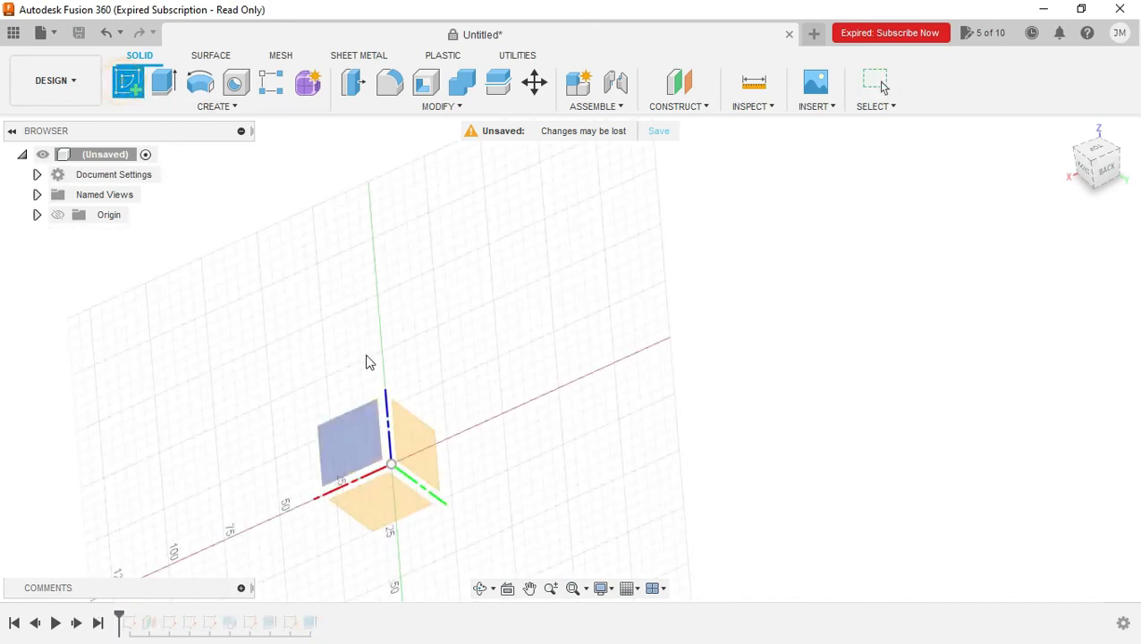
click(409, 441)
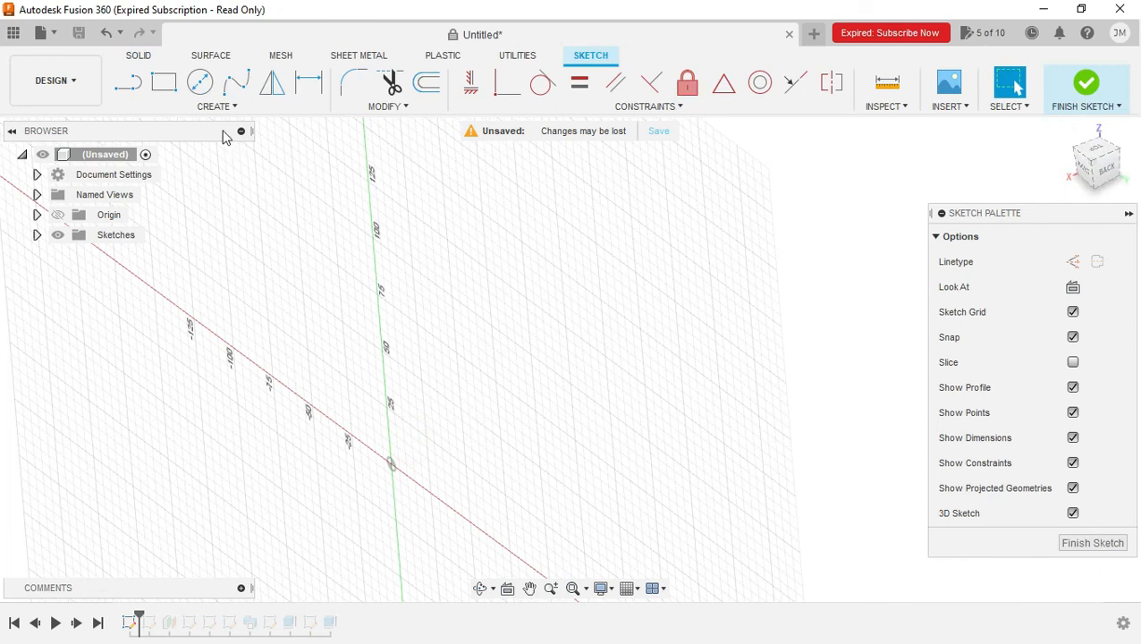
Finish the sketch without adding geometry and roll the timeline back to before it.
click(199, 83)
key(Escape)
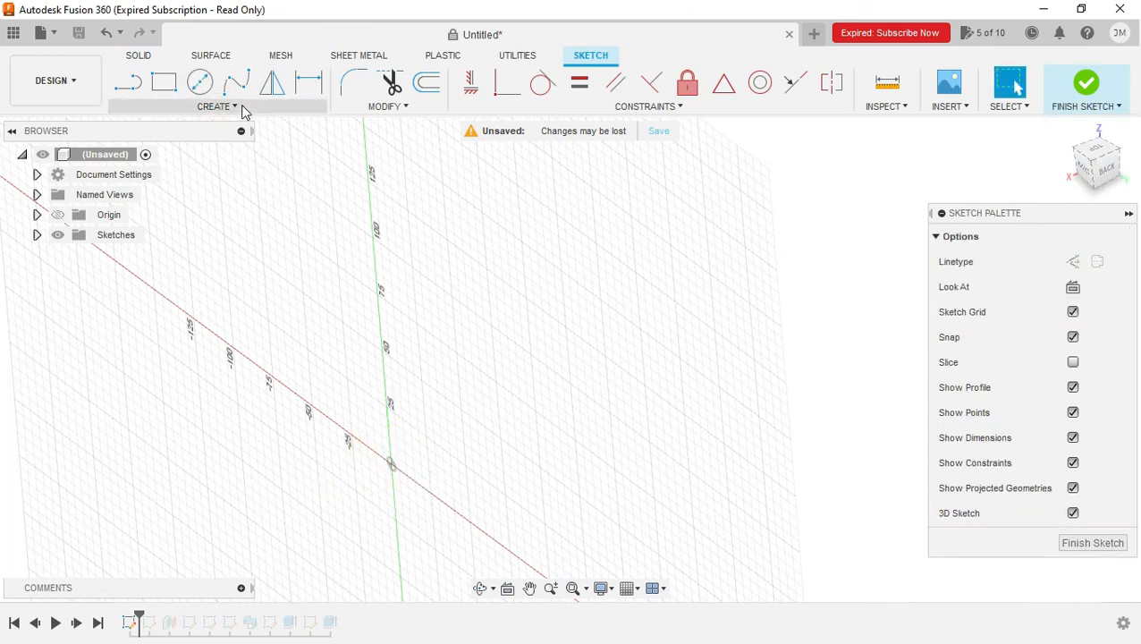
click(242, 109)
mouse_move(209, 147)
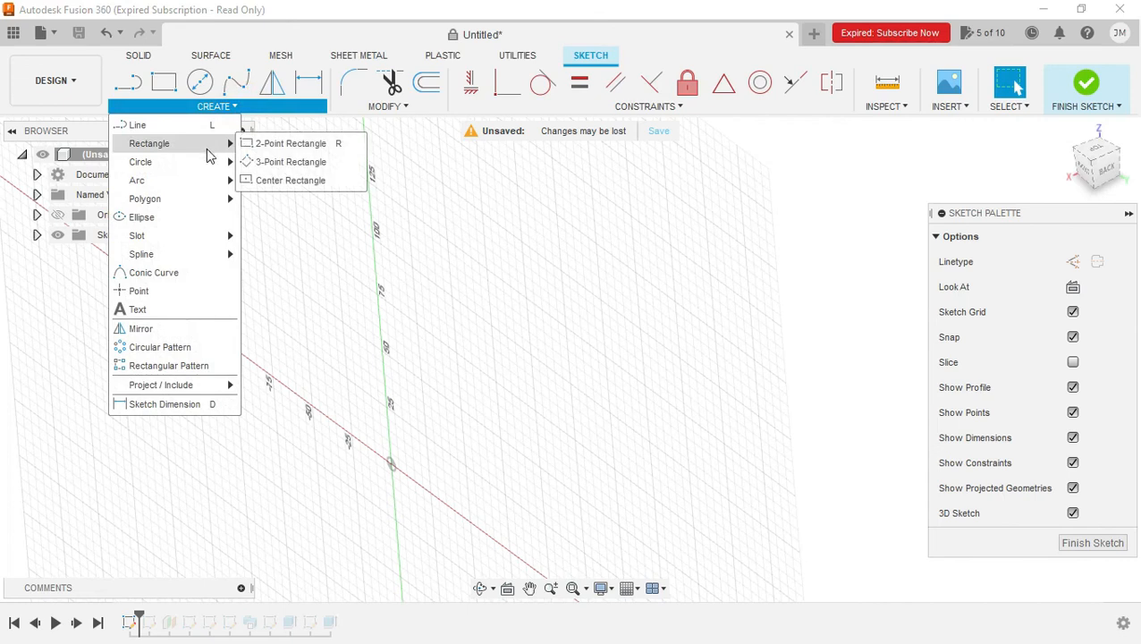
click(250, 179)
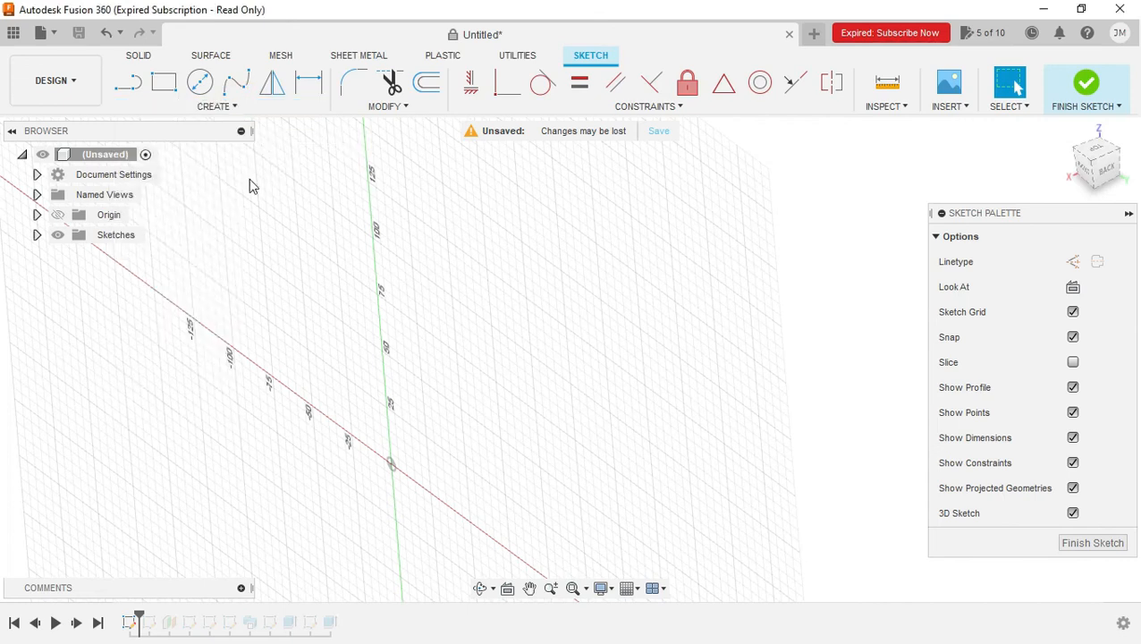
click(1085, 545)
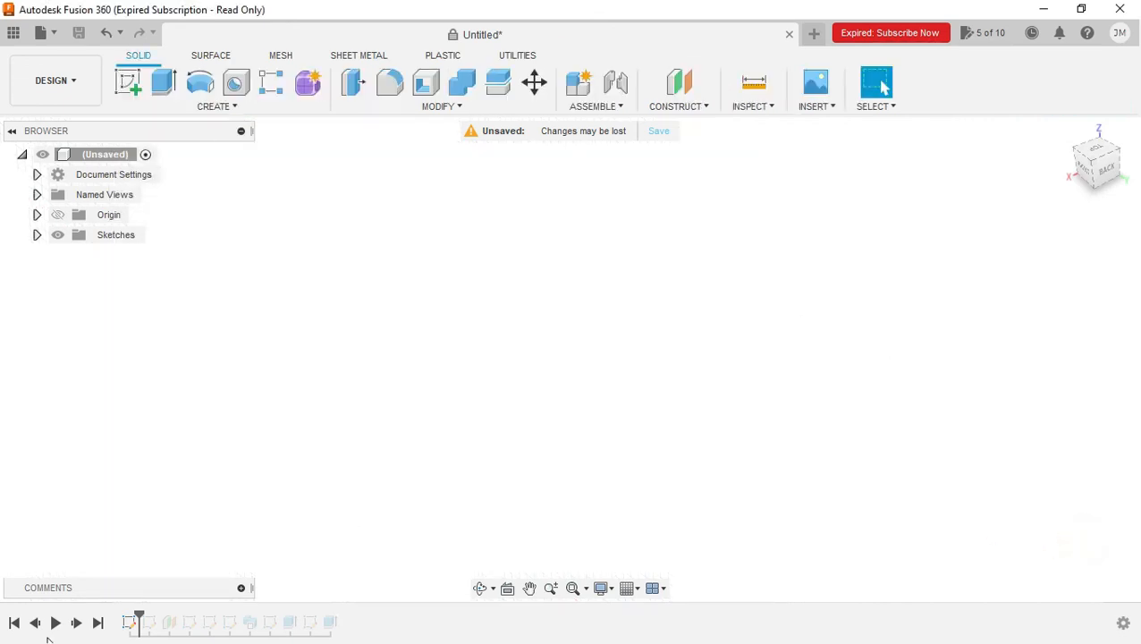
mouse_move(138, 619)
mouse_down()
mouse_move(367, 617)
mouse_move(119, 619)
mouse_up()
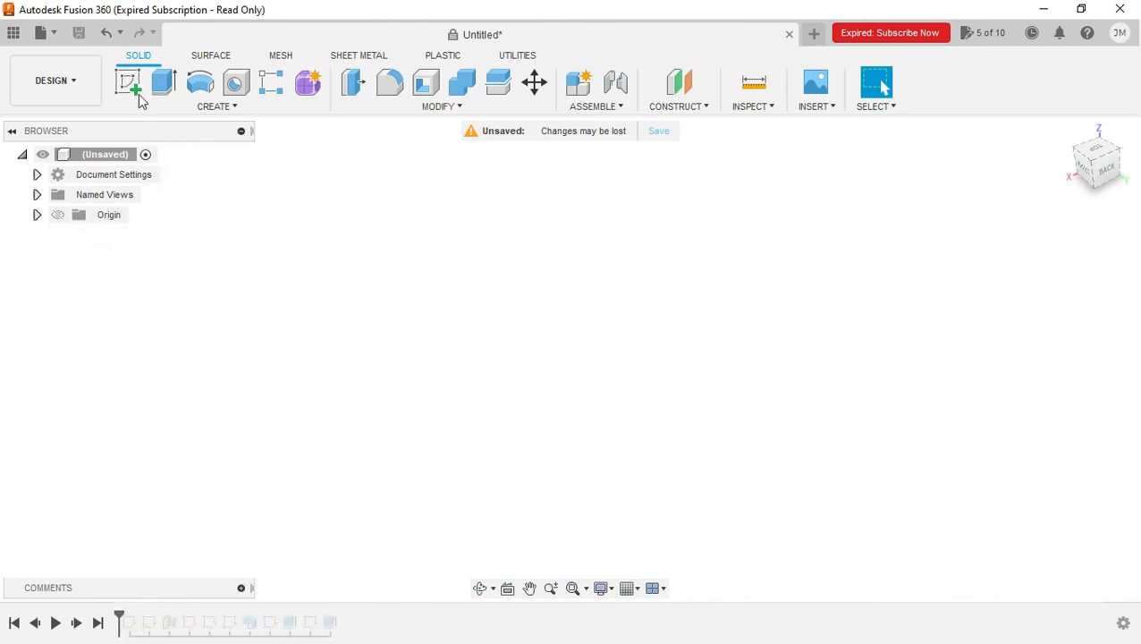
Start the Sweep command and list its available path types.
click(177, 107)
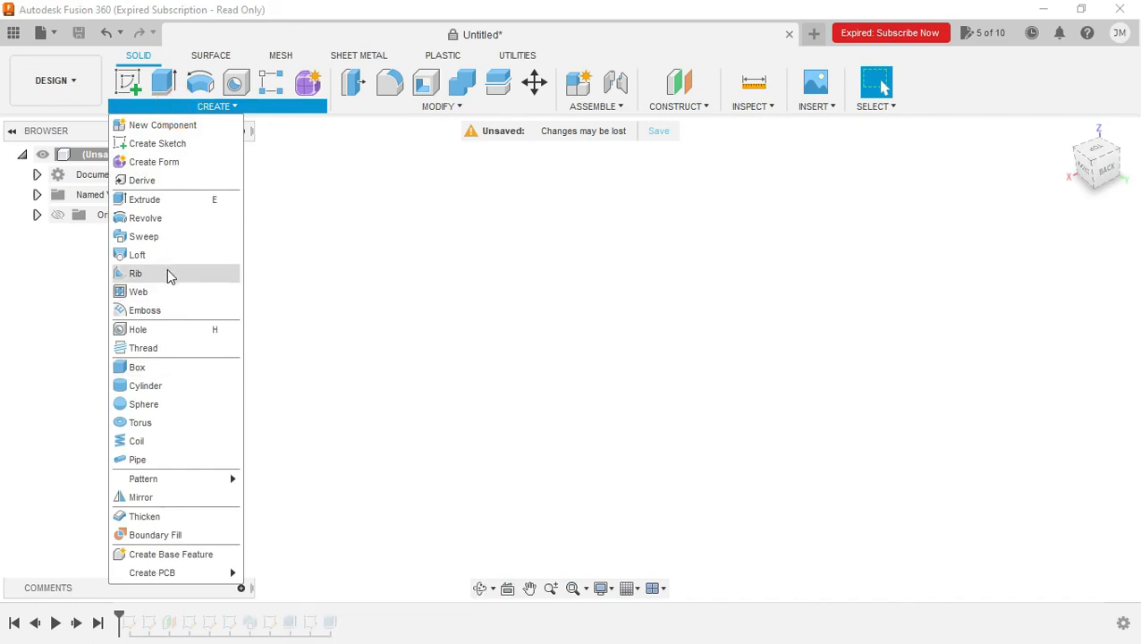
click(167, 236)
click(998, 261)
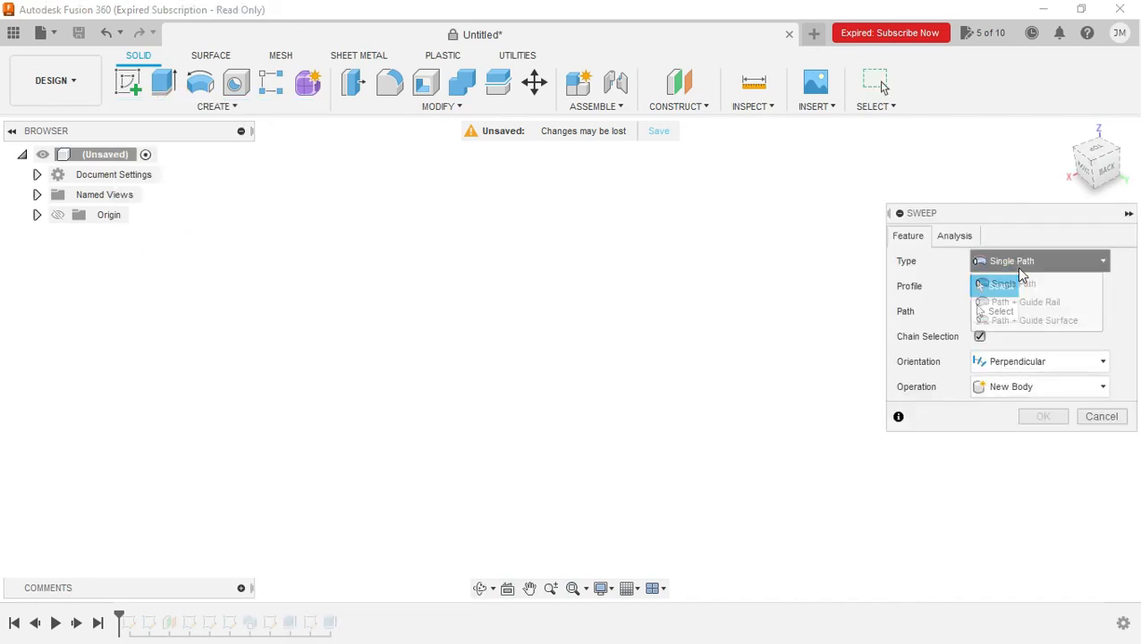